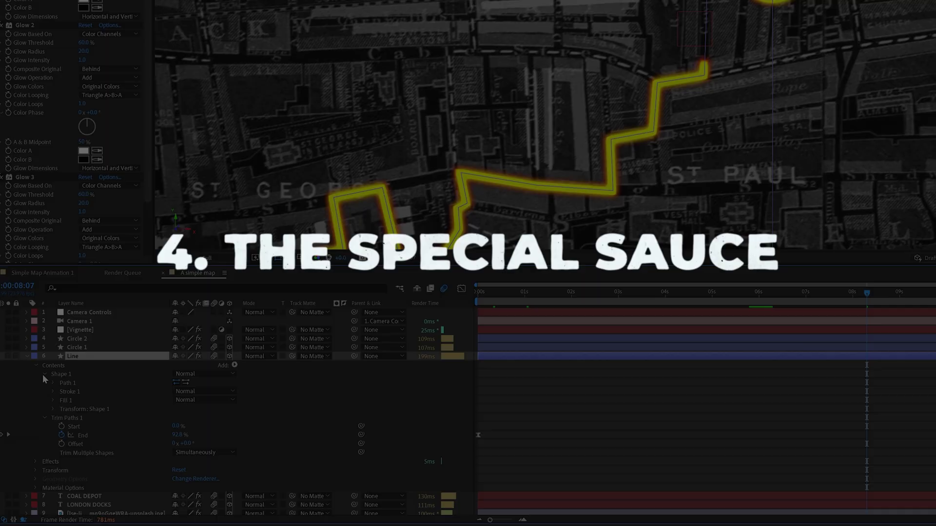
click(47, 387)
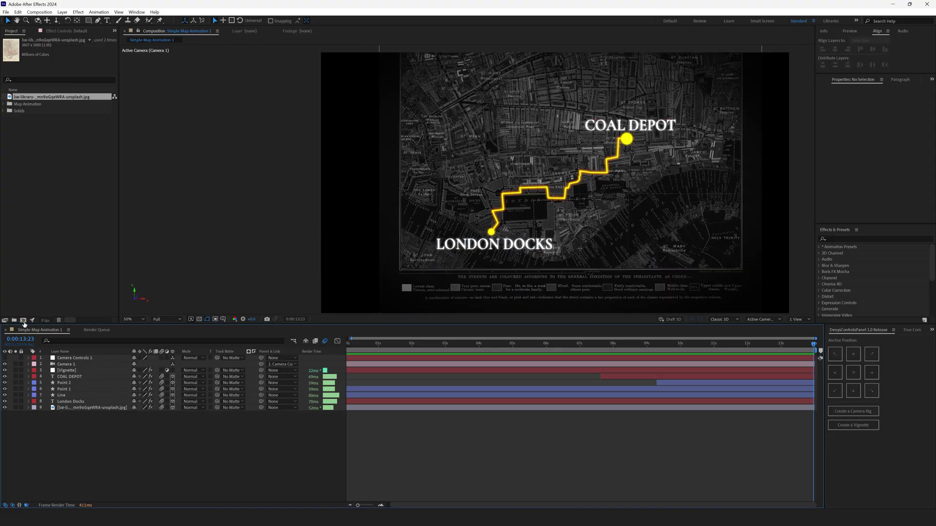
Create a UHD (4K) 3840x2160, 23.976 fps composition named "A simple map" and add the map image to its timeline
click(23, 321)
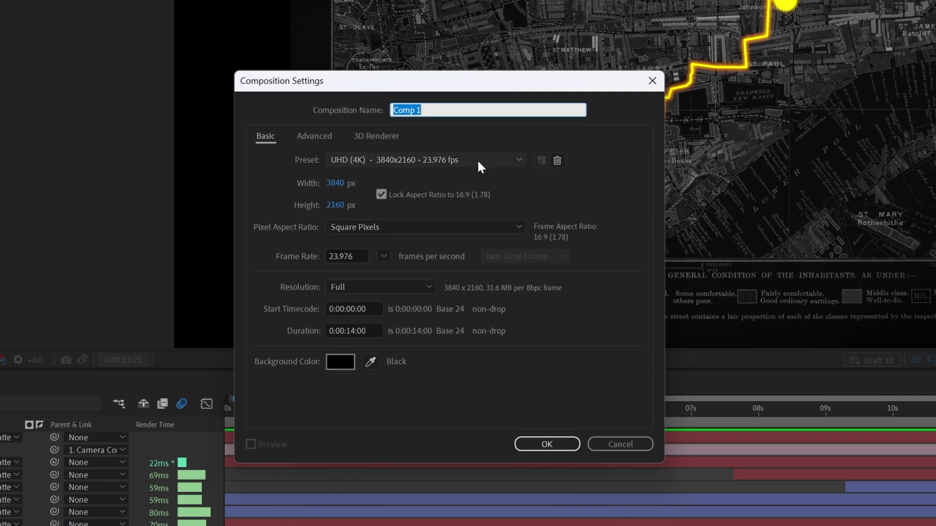
click(477, 159)
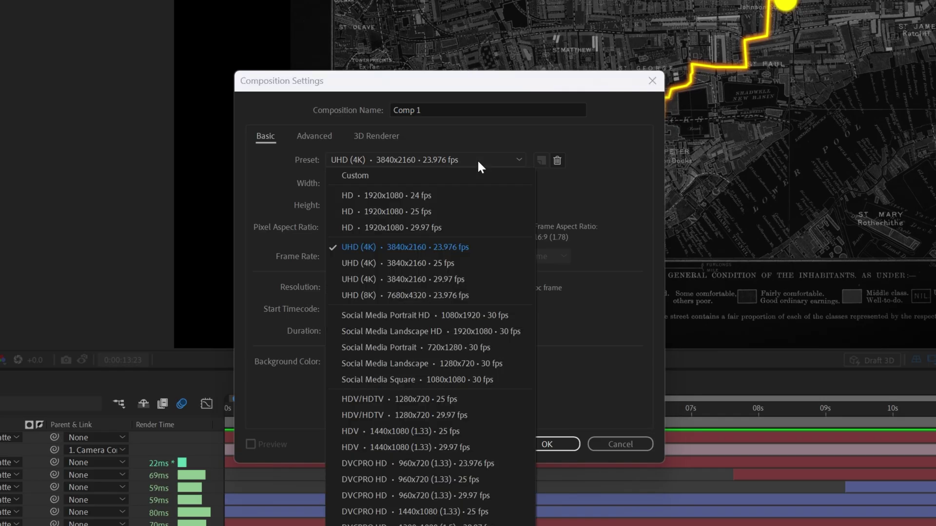
click(470, 247)
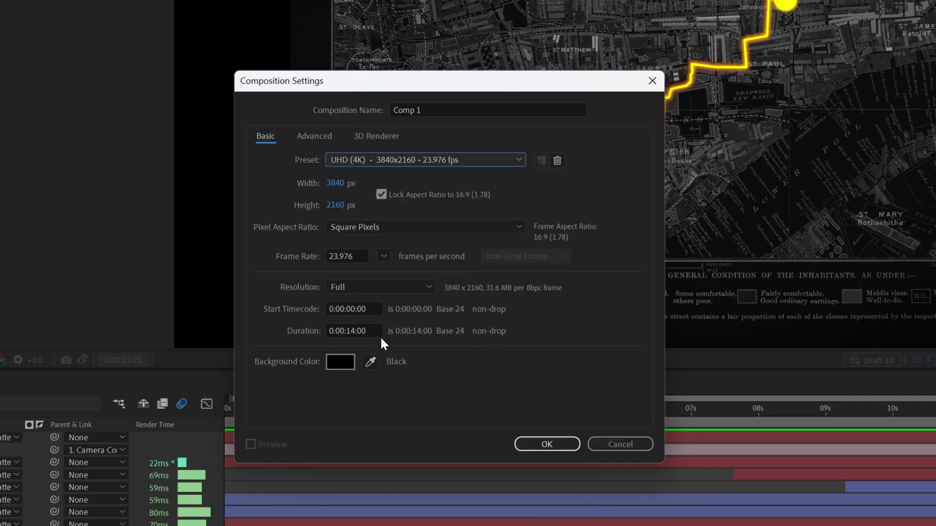
drag(429, 110, 234, 108)
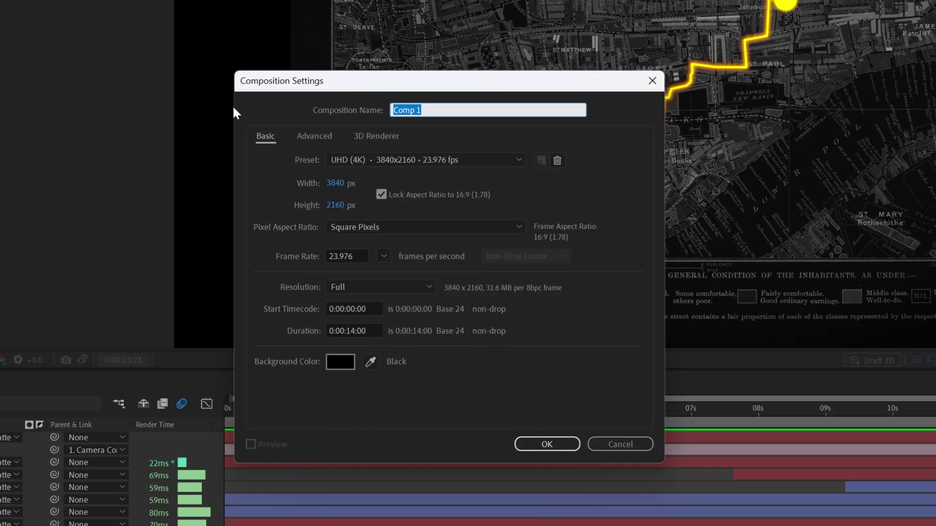
text(A simple map)
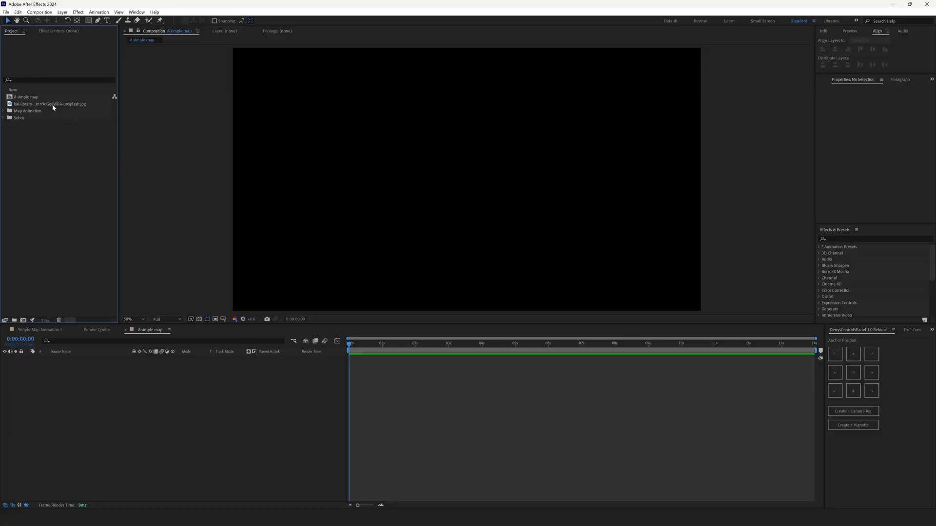
drag(53, 108, 261, 423)
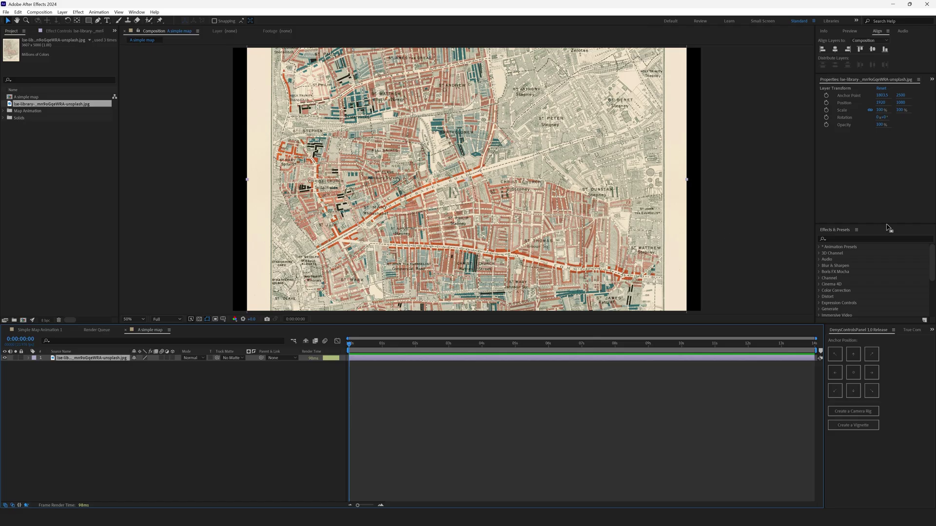
Apply the Tint effect to the map layer and swap its black and white mapping colors
click(870, 236)
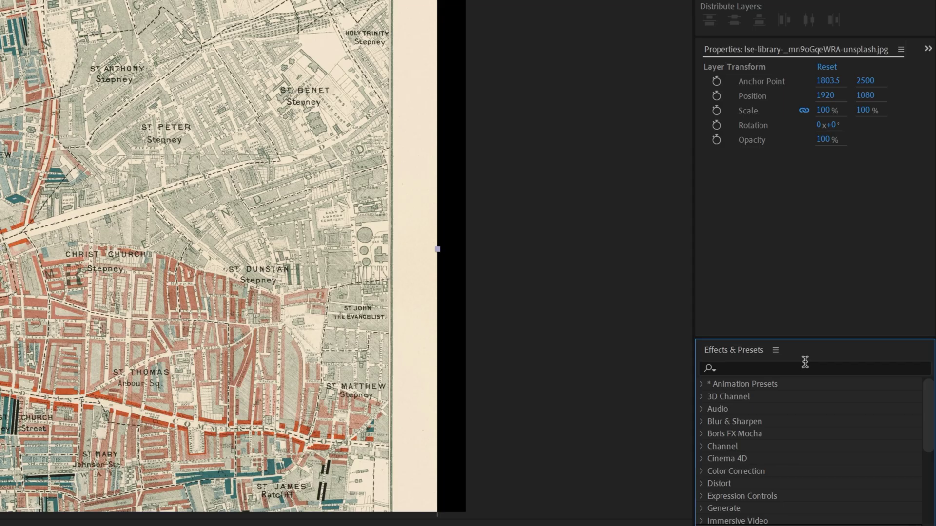
click(803, 367)
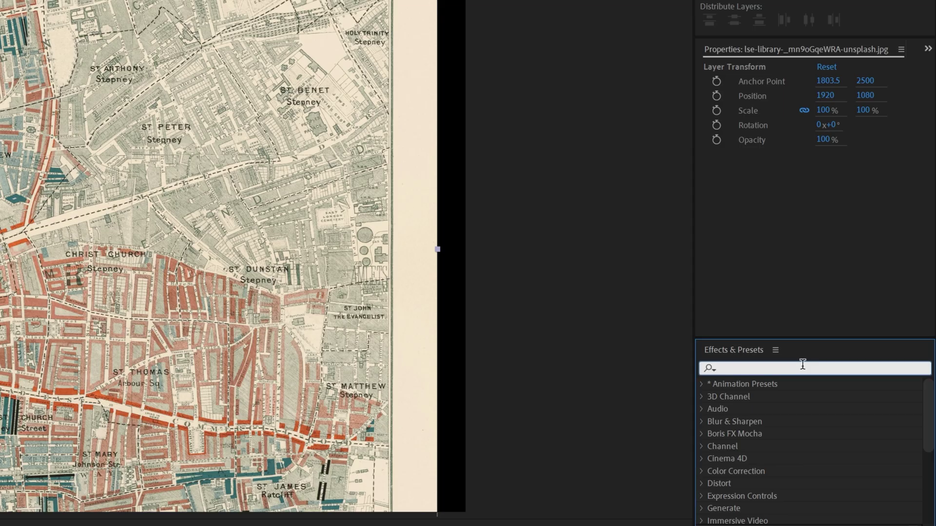
text(tint)
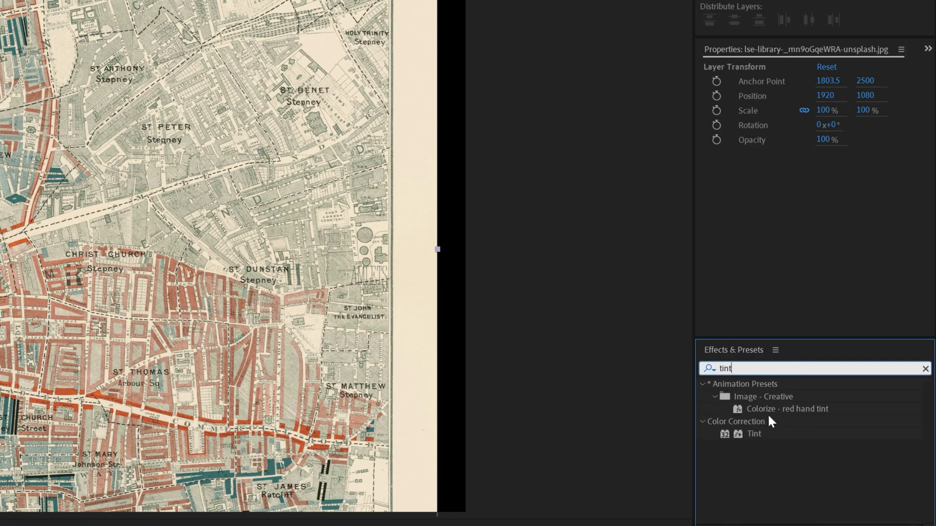
click(748, 434)
drag(747, 434, 282, 350)
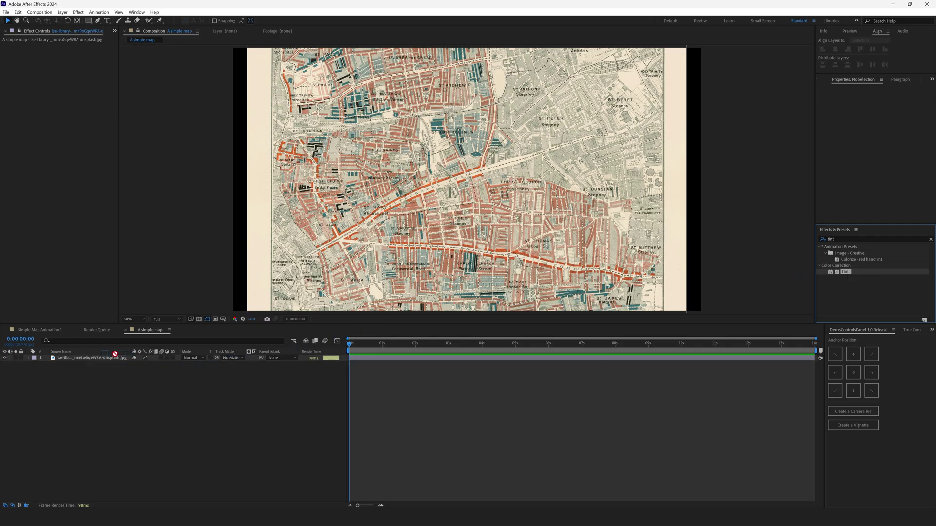
drag(115, 354, 113, 358)
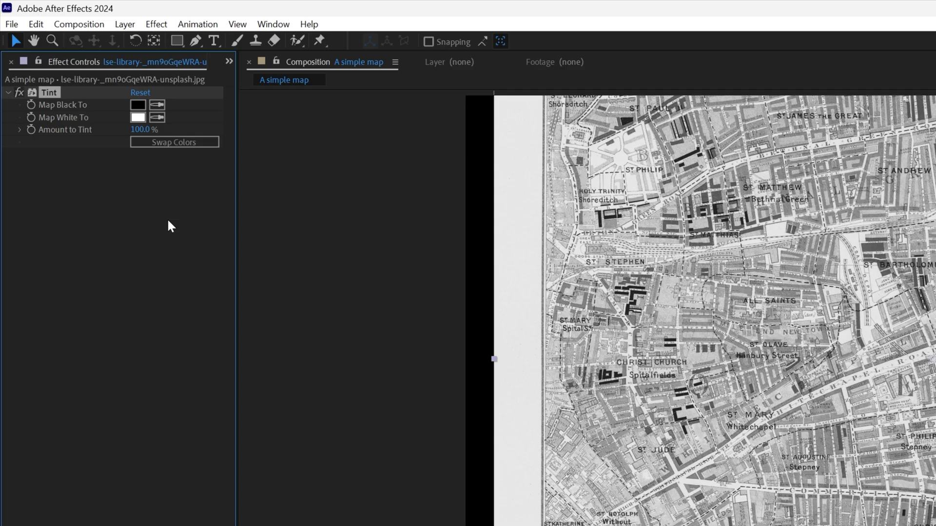
click(190, 142)
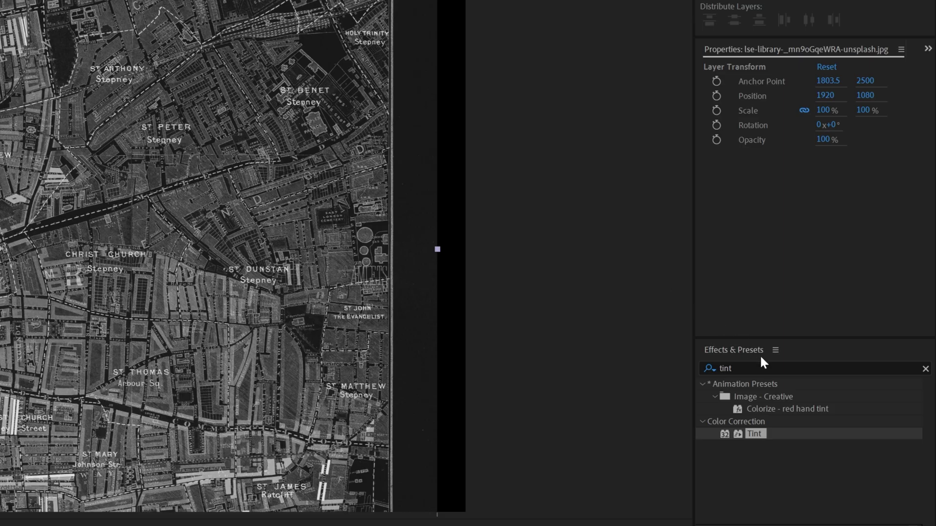
Apply the Curves effect to the map layer and darken it by lowering the RGB curve's white point and midtones
click(834, 238)
double_click(732, 367)
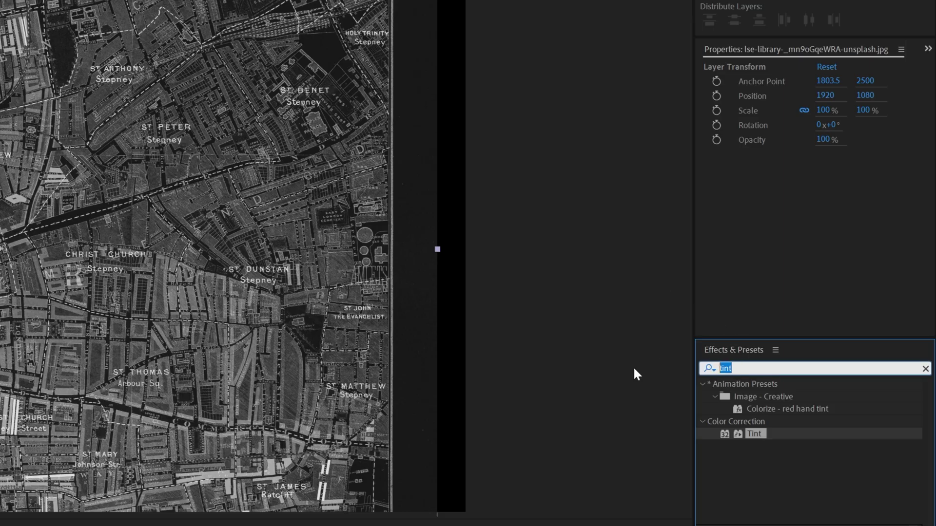
text(curves)
drag(758, 433, 78, 193)
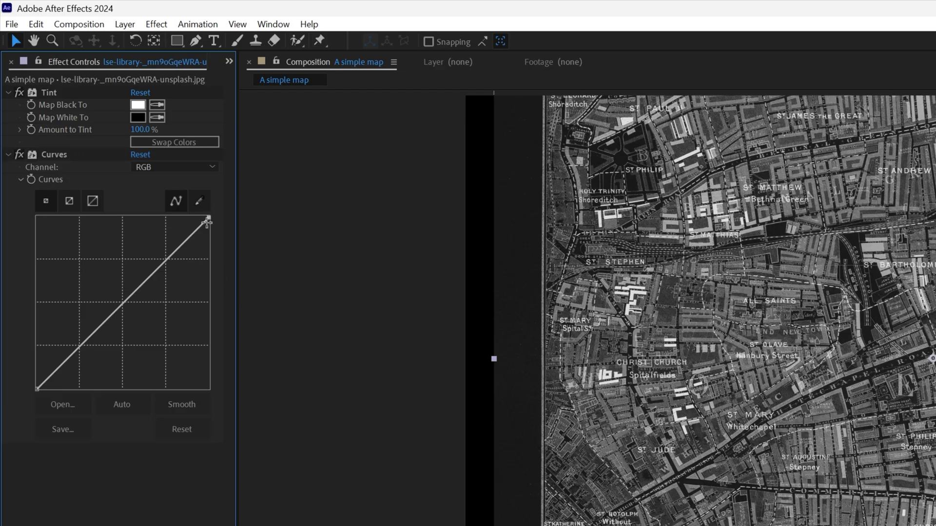
drag(207, 218, 212, 275)
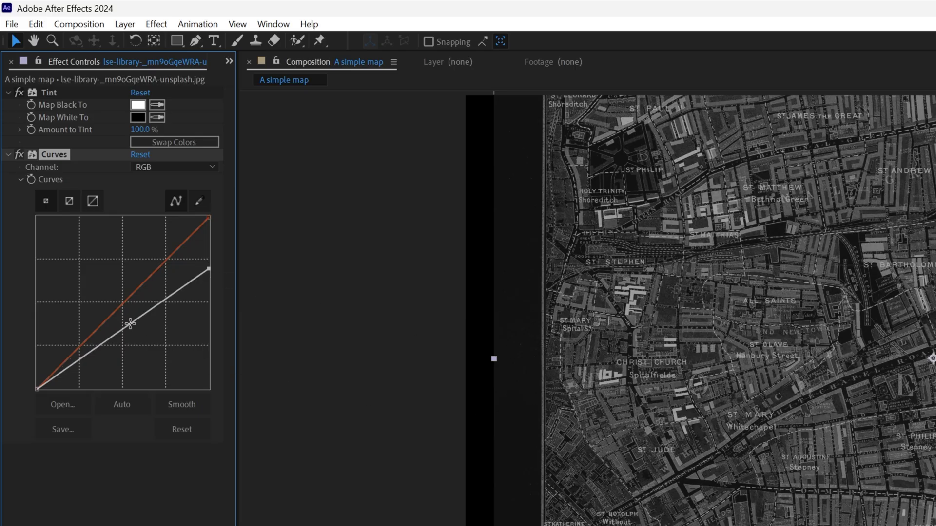
drag(130, 323, 136, 329)
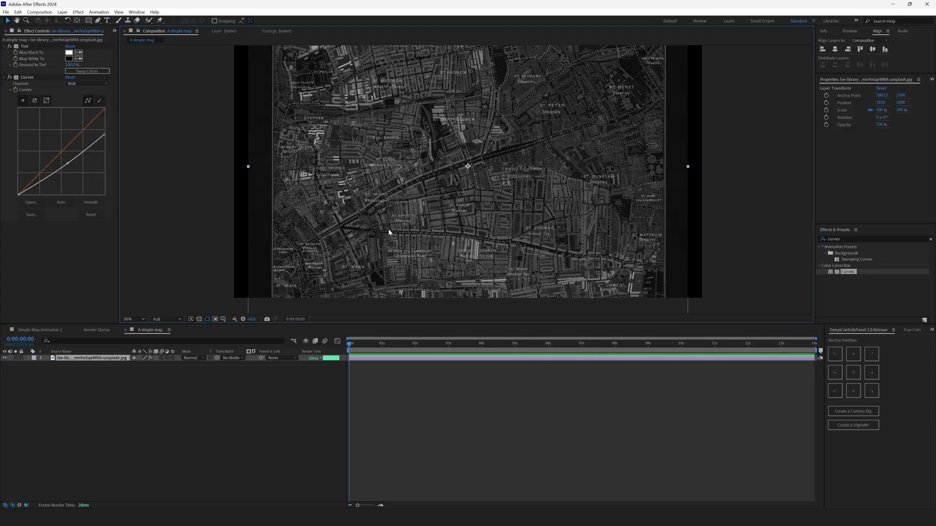
Move the map layer up in the frame to bring the London Docks area into the composition
drag(441, 263, 405, 222)
scroll(378, 257, up, 2)
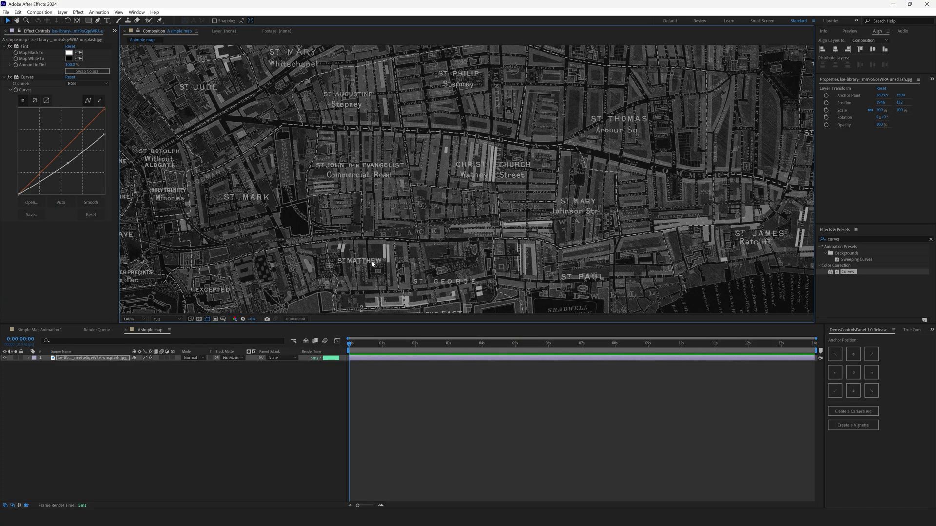
drag(313, 195, 330, 218)
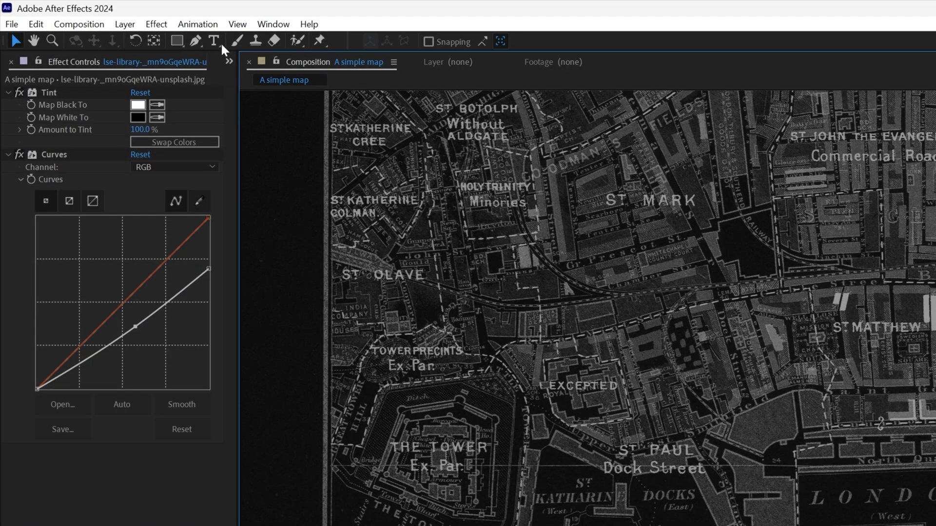
Add a text box over the lower part of the map reading "LONDON DOCKS" in white Cormorant Infant SemiBold at 140 px
click(106, 21)
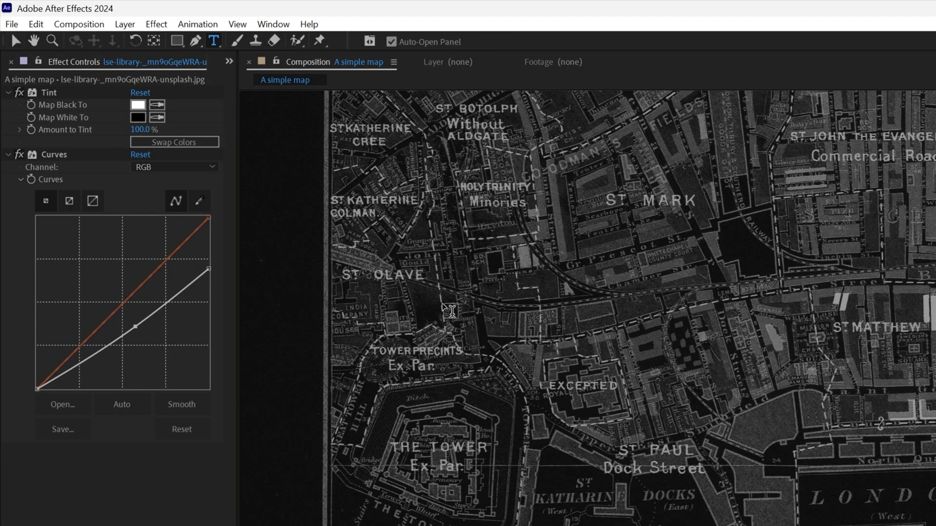
drag(441, 303, 524, 276)
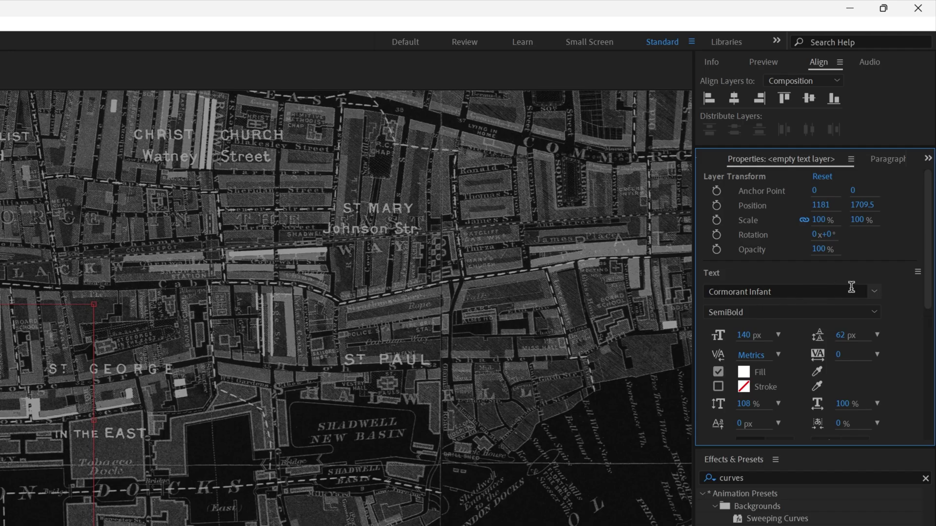
click(874, 291)
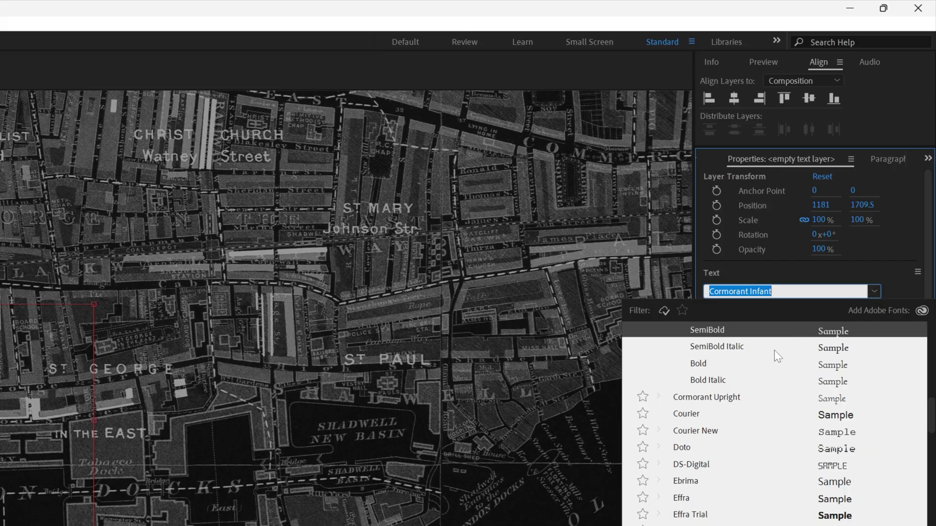
scroll(761, 370, up, 3)
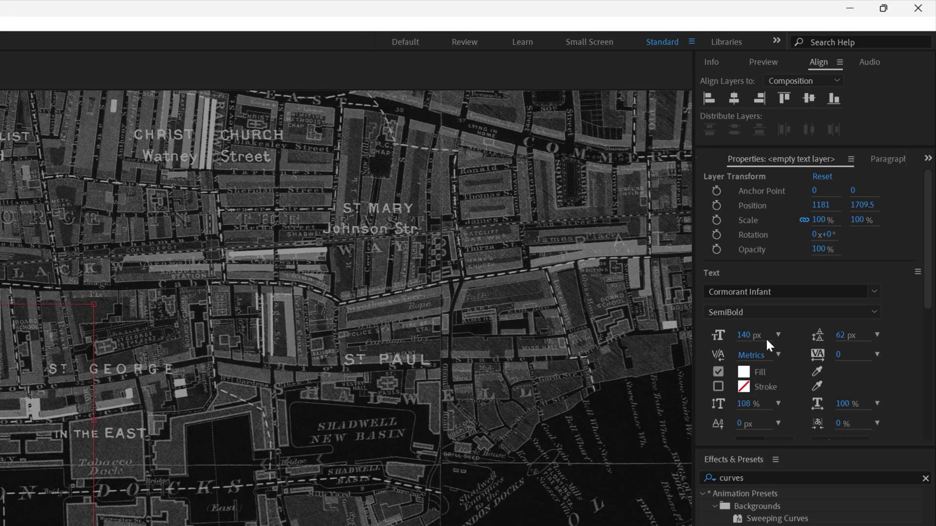
click(757, 408)
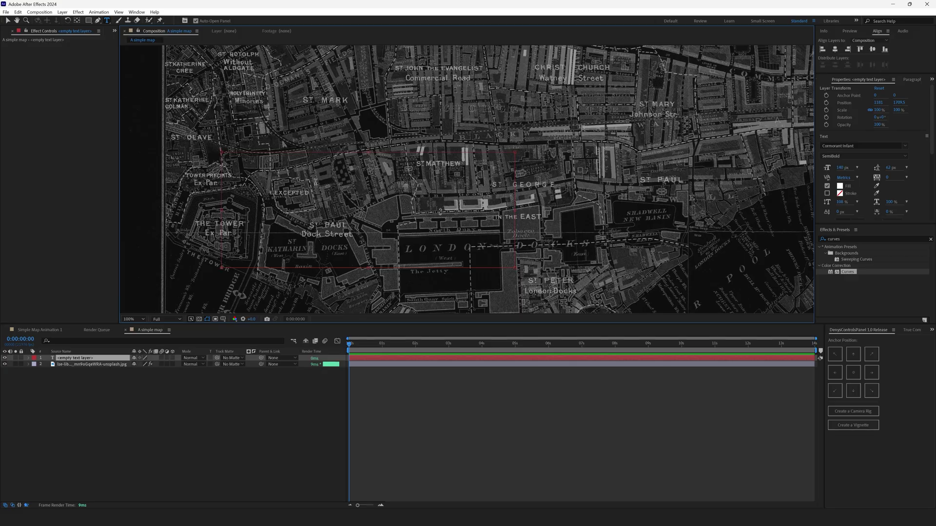
text(LONDON DOCKS)
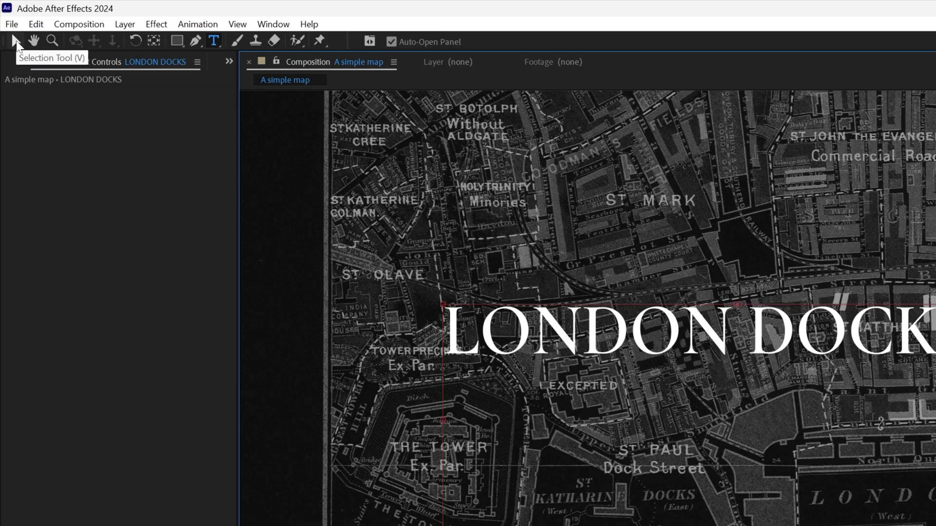
Move the LONDON DOCKS label down over the docks area near the map's lower edge, to about 1127, 2134.5
click(16, 42)
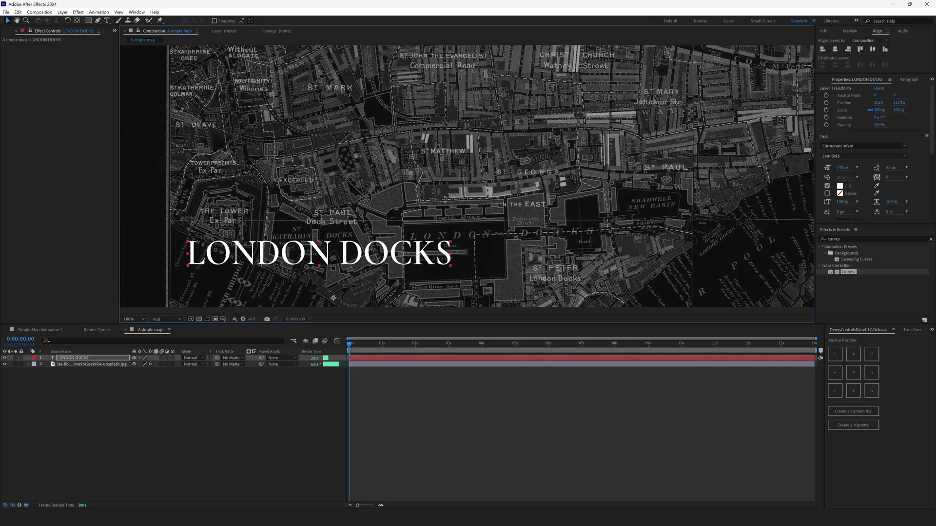
drag(311, 249, 333, 253)
scroll(421, 239, down, 1)
drag(469, 142, 431, 190)
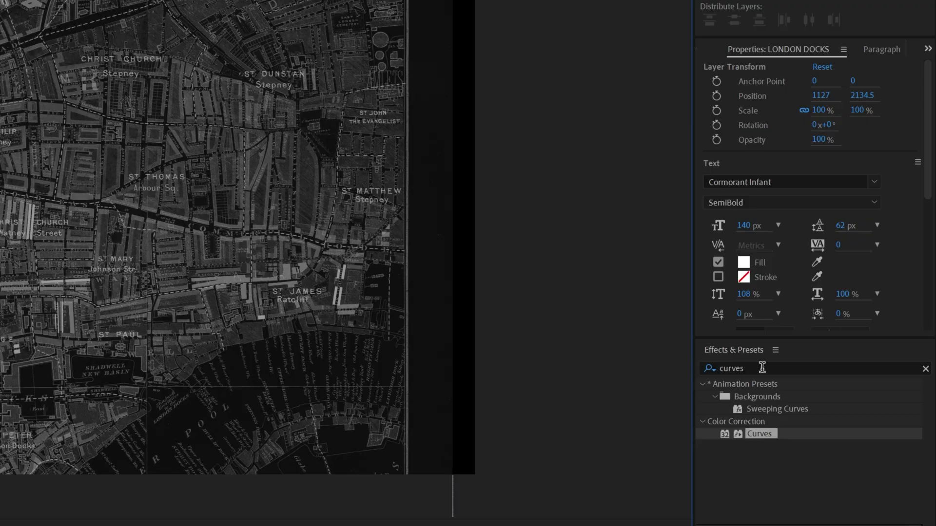
Apply the Glow effect to the LONDON DOCKS text layer and set its Glow Radius to 3
click(850, 238)
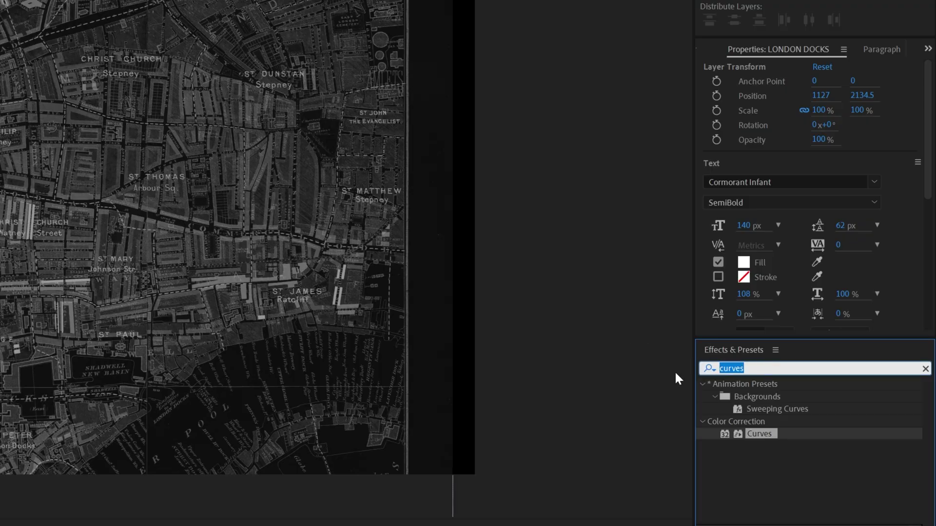
text(Glow)
drag(758, 460, 88, 361)
scroll(447, 227, up, 4)
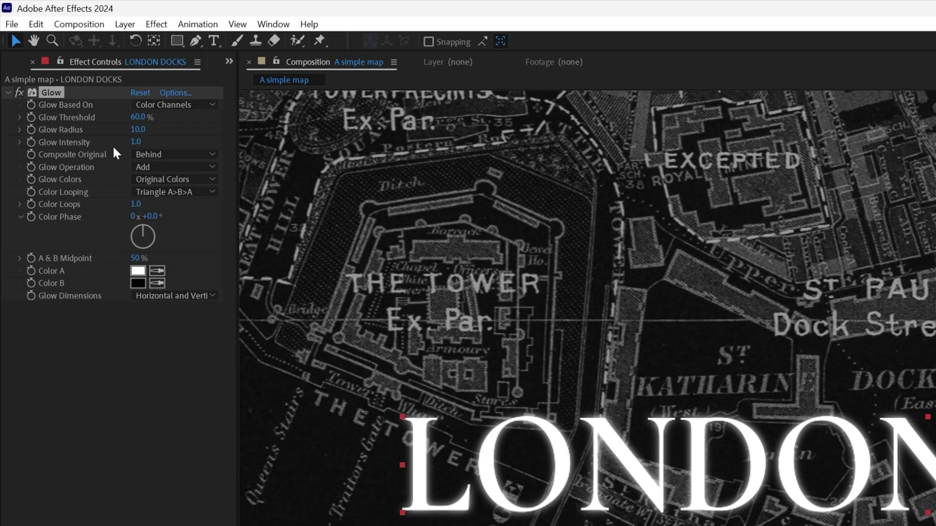
click(70, 65)
text(3)
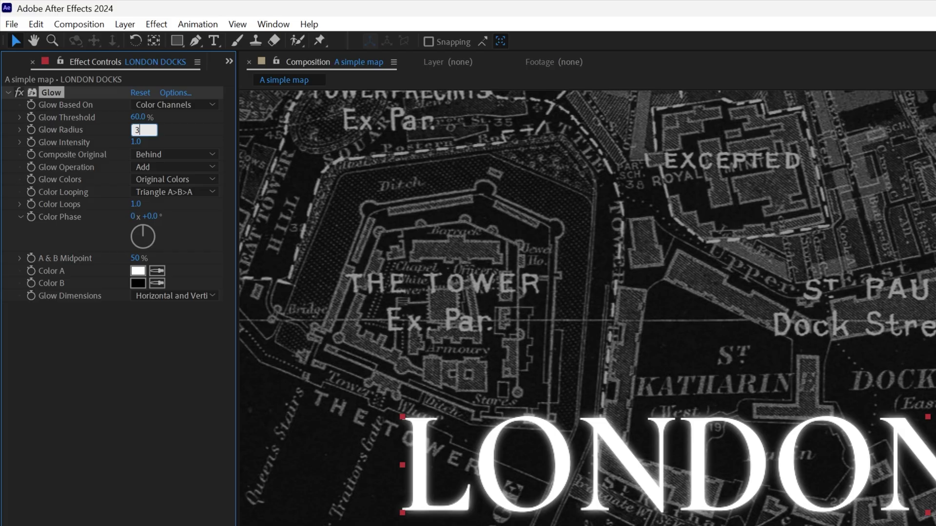
click(479, 456)
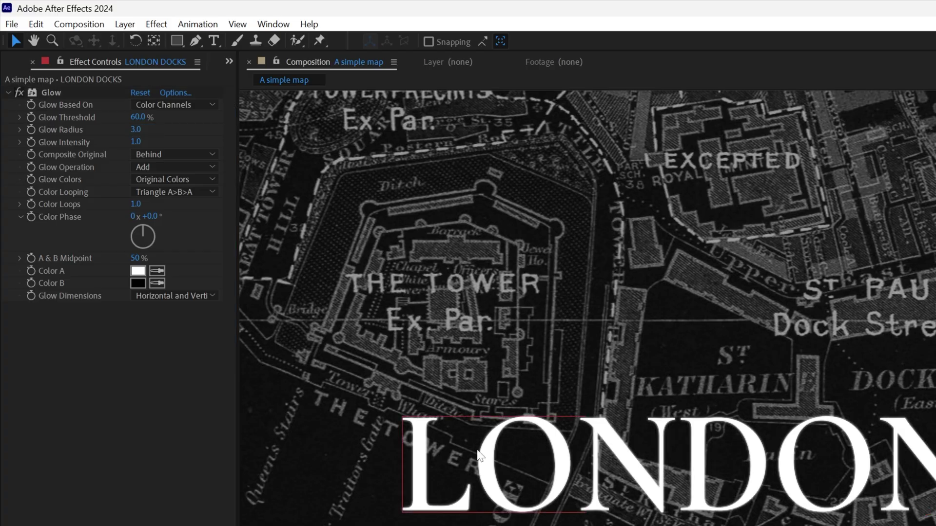
Duplicate the Glow effect on the LONDON DOCKS layer and set the copy's Glow Radius to 20
click(86, 97)
key(ctrl+d)
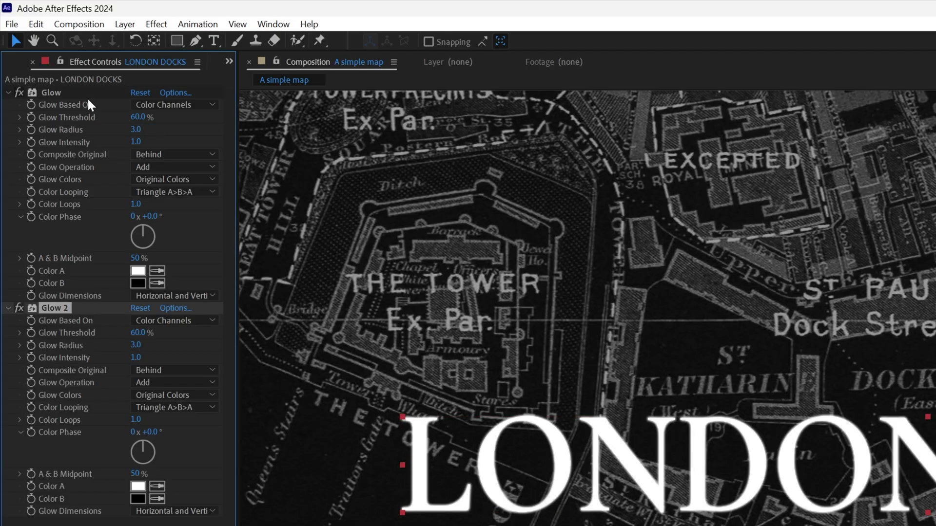
click(136, 345)
text(20)
key(Return)
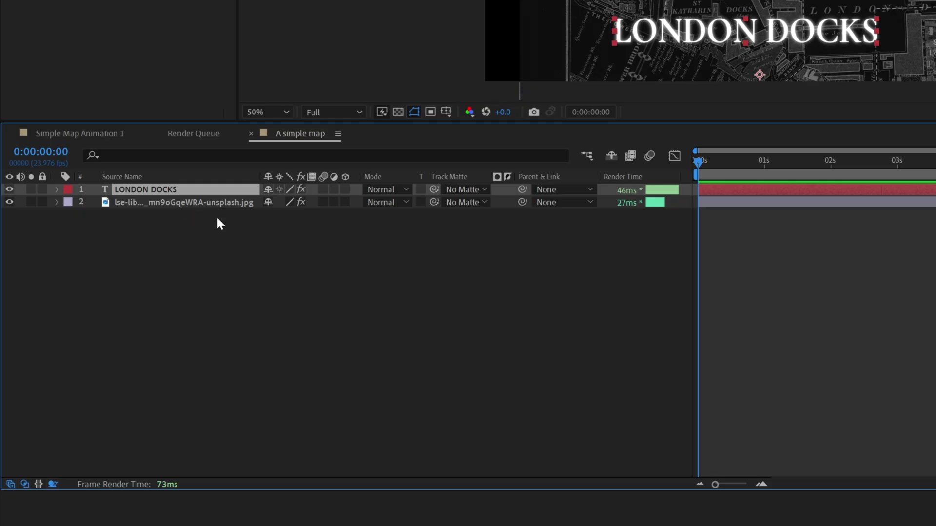
Duplicate the LONDON DOCKS layer, move the copy up and to the right on the map, and change its text to "COAL DEPOT"
key(ctrl+d)
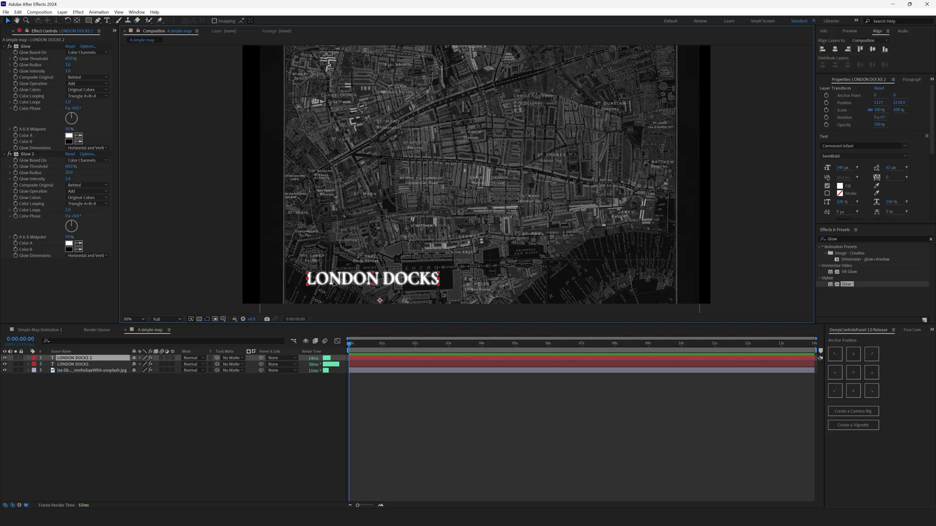
drag(333, 283, 509, 168)
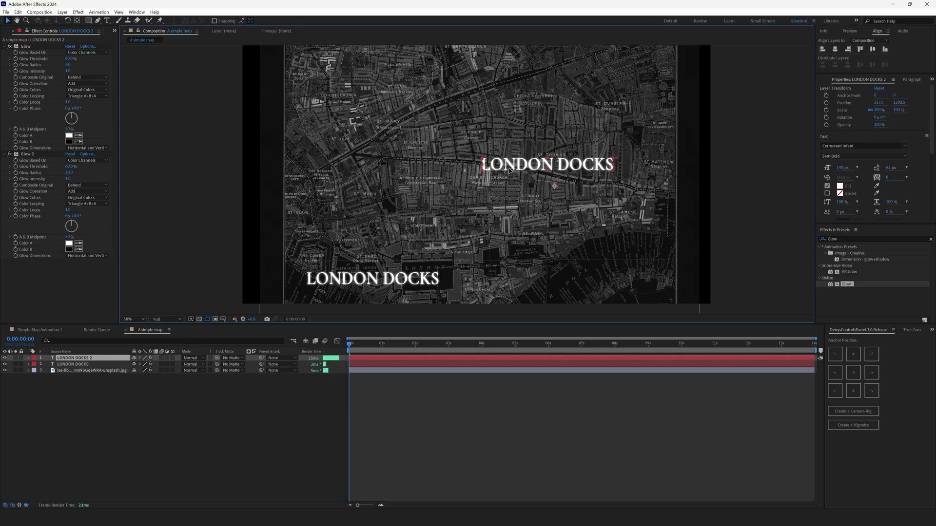
double_click(510, 170)
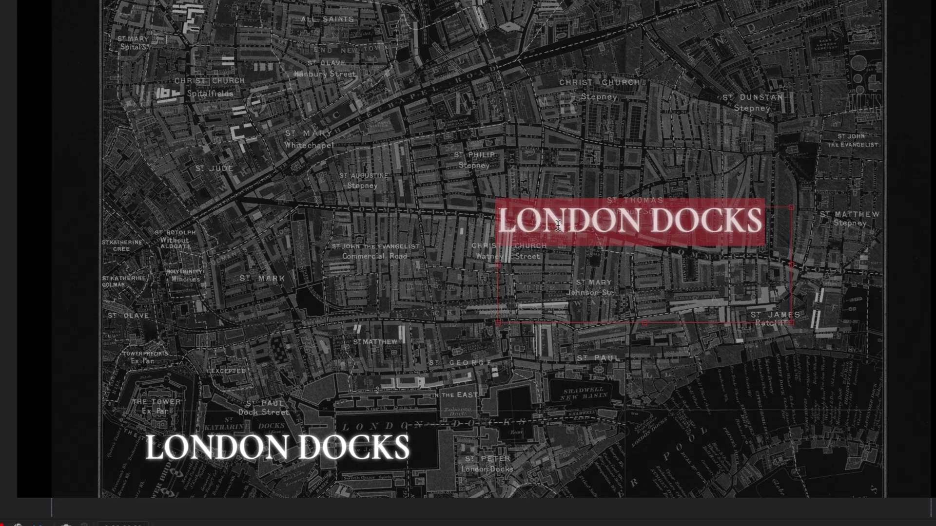
text(COAL DEPOT)
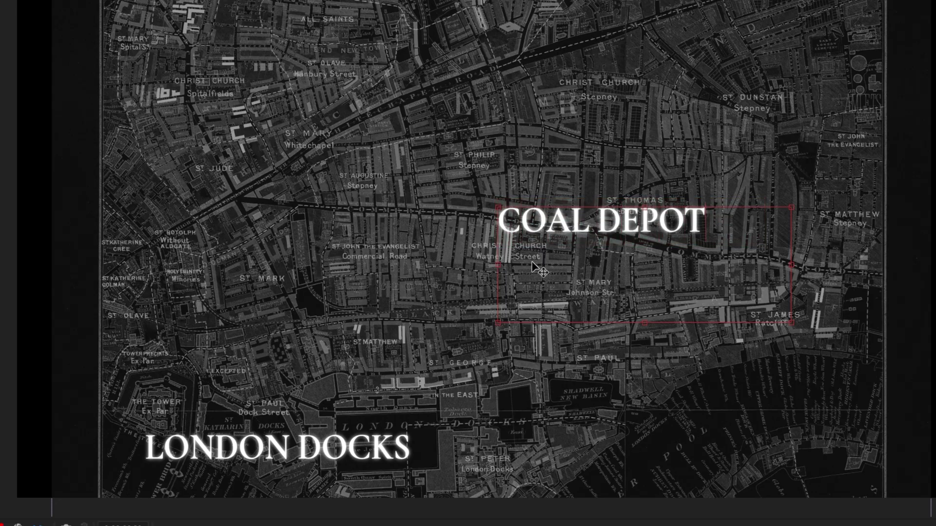
Draw a small filled circle on a new shape layer, just above the LONDON DOCKS label
click(347, 505)
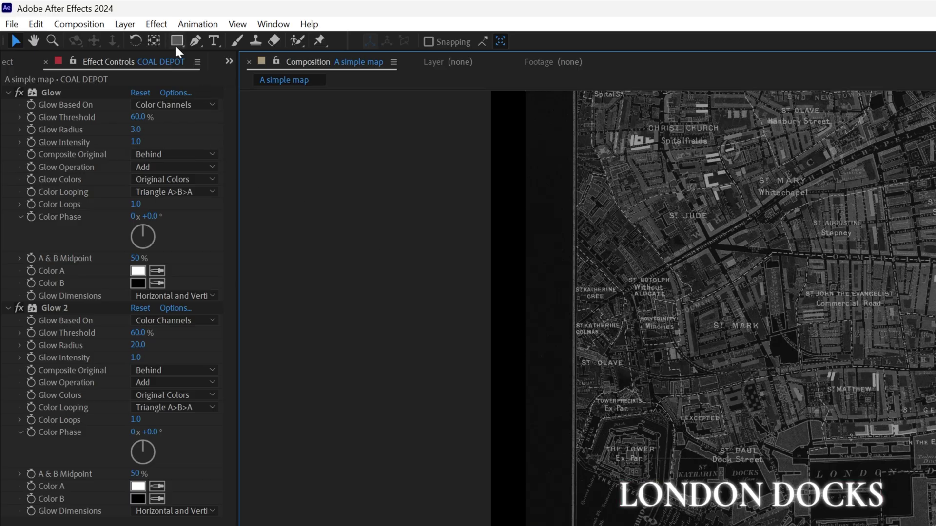
key(q)
key(q)
key(q)
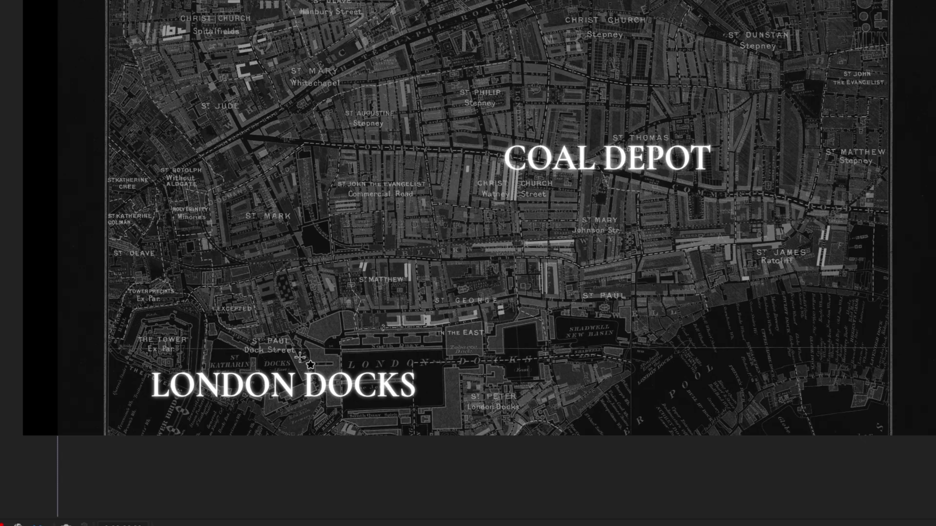
drag(300, 357, 311, 369)
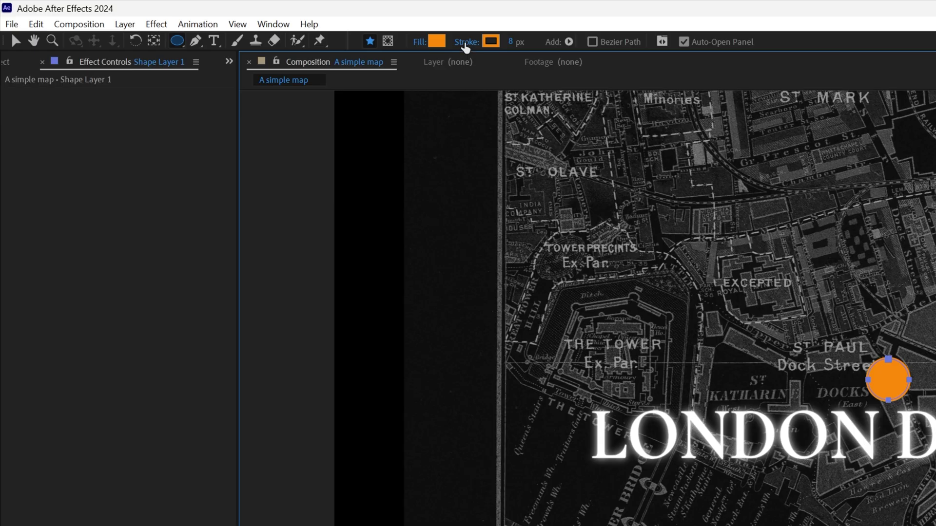
Set the circle's stroke to None and open its fill colour settings
click(232, 21)
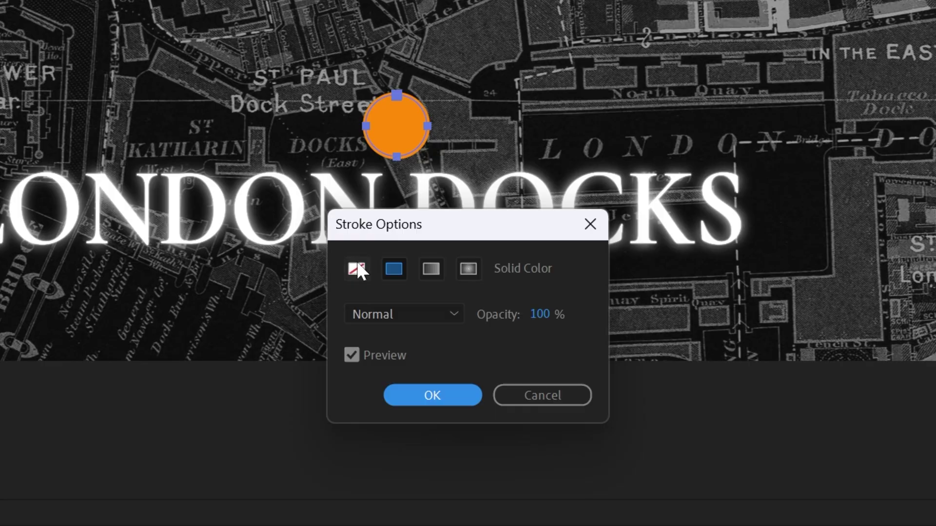
click(357, 269)
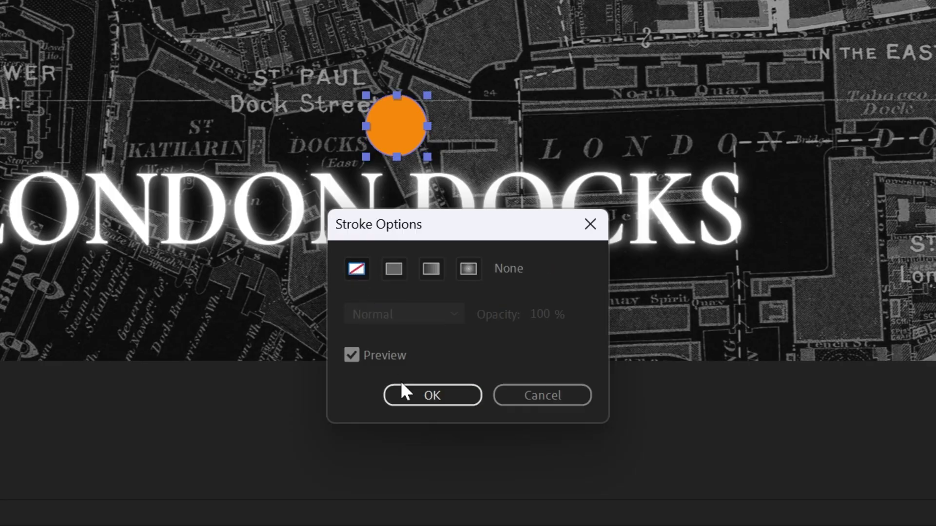
click(401, 393)
click(218, 20)
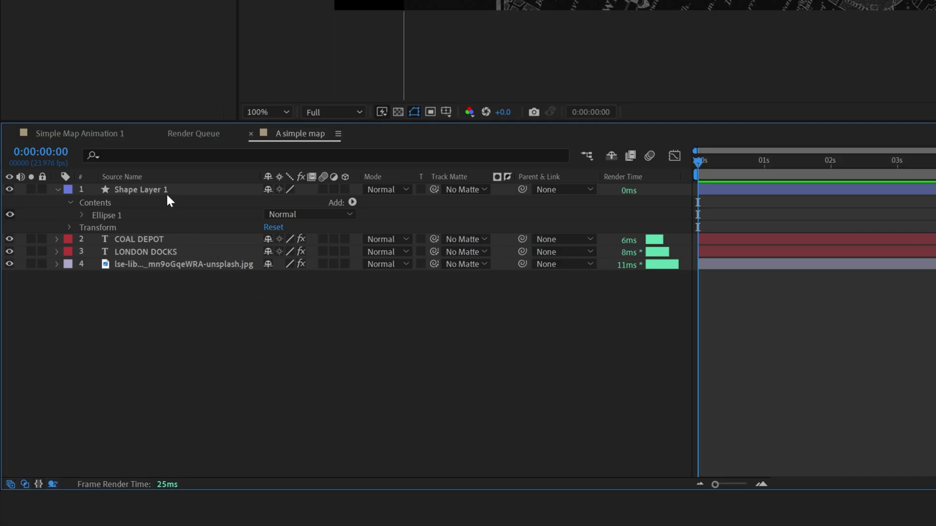
Rename the shape layer "Circle 1" and move the circle to just below the LONDON DOCKS label
click(166, 191)
key(Return)
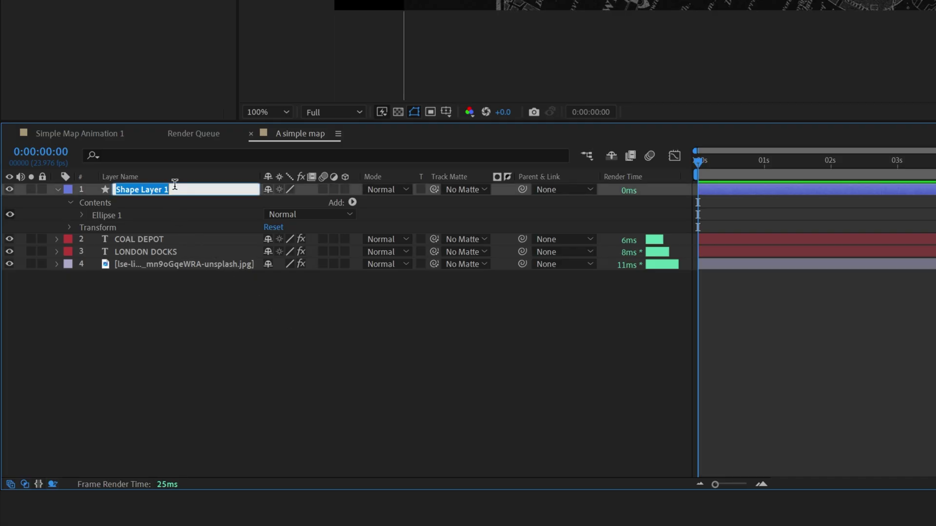
text(Circle 1)
key(Return)
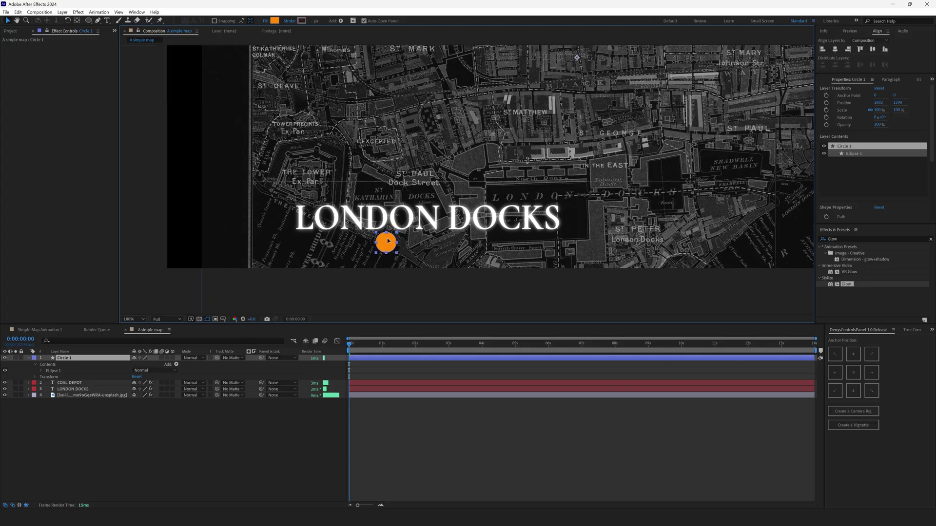
drag(389, 241, 385, 239)
Keyframe Circle 1's Scale to grow from 0% at the start of the timeline to 100% at 1 second
click(89, 359)
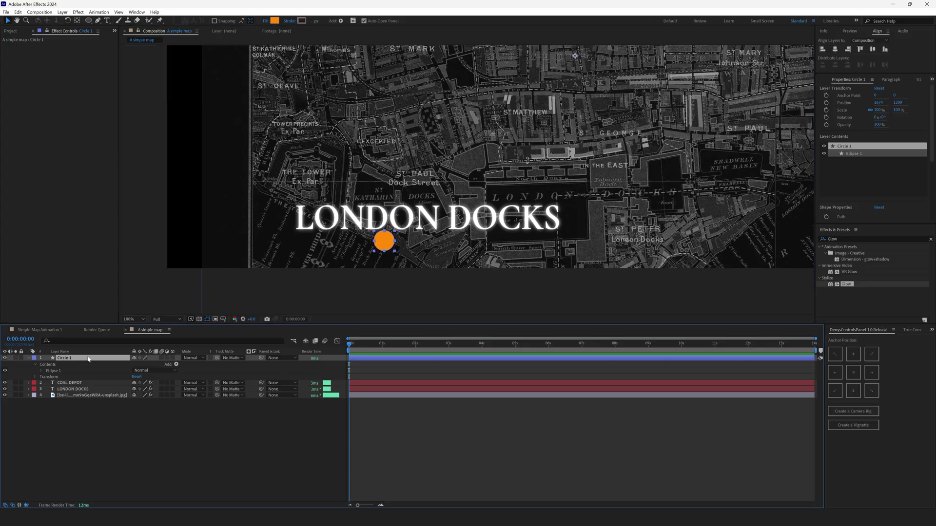
key(s)
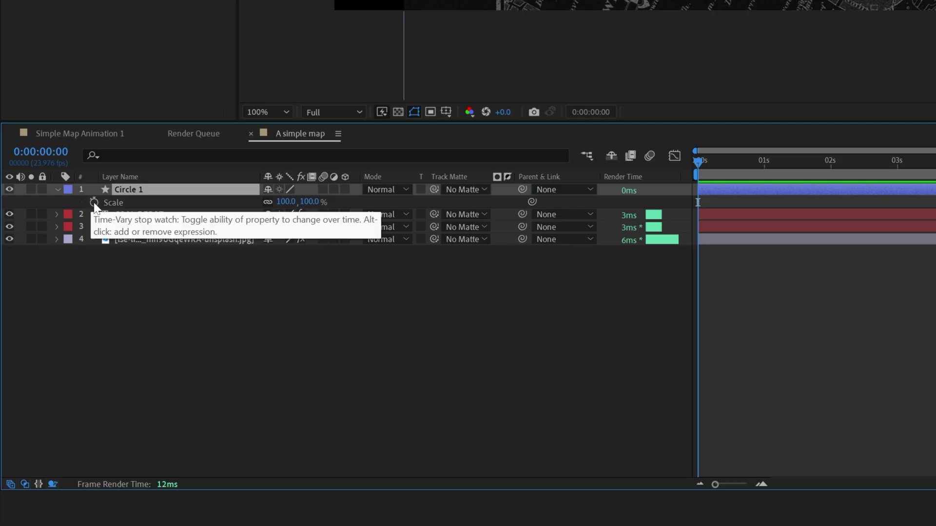
click(94, 202)
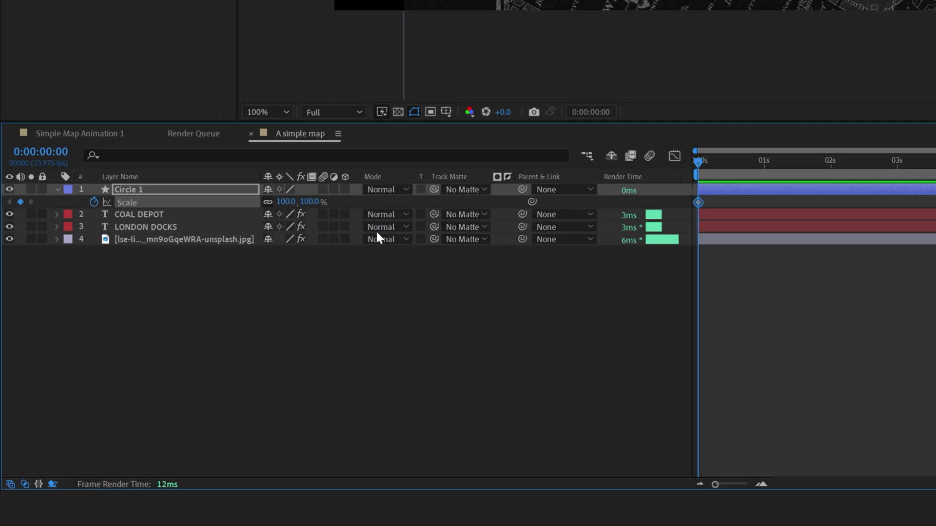
scroll(264, 280, up, 1)
drag(264, 280, 344, 200)
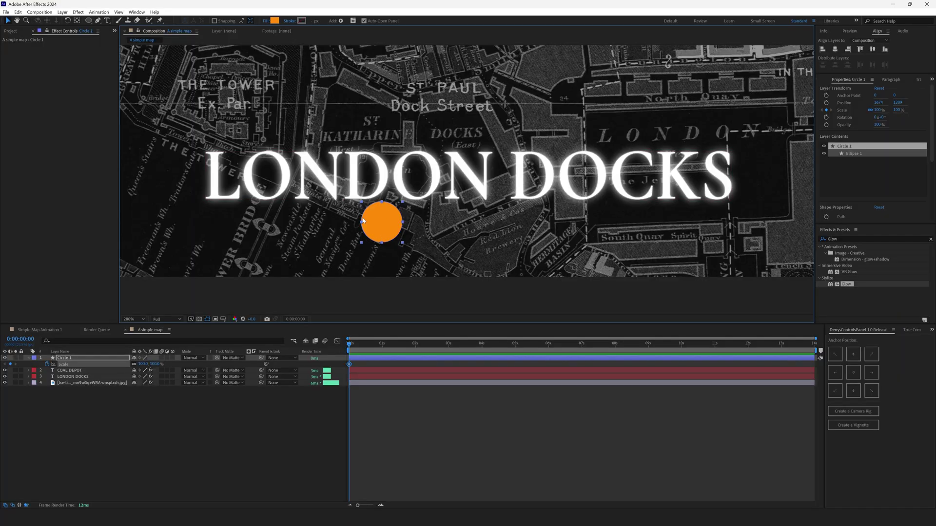
drag(346, 369, 379, 368)
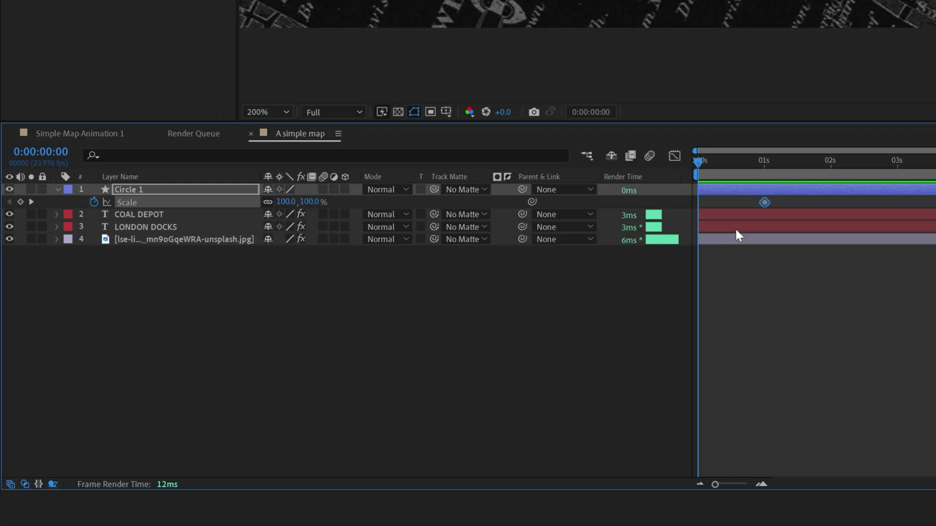
click(306, 204)
text(0)
click(630, 358)
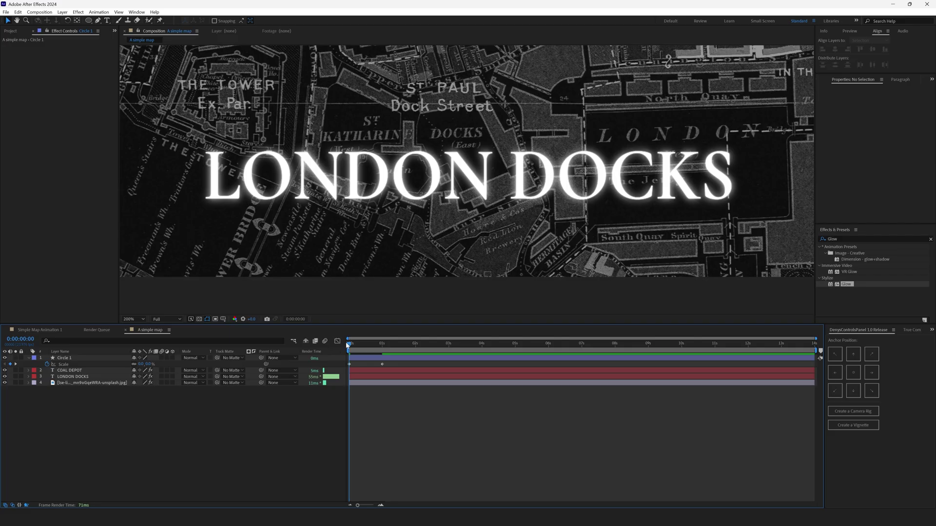
Move Circle 1's anchor point by hand onto the circle and preview its scale animation
click(700, 164)
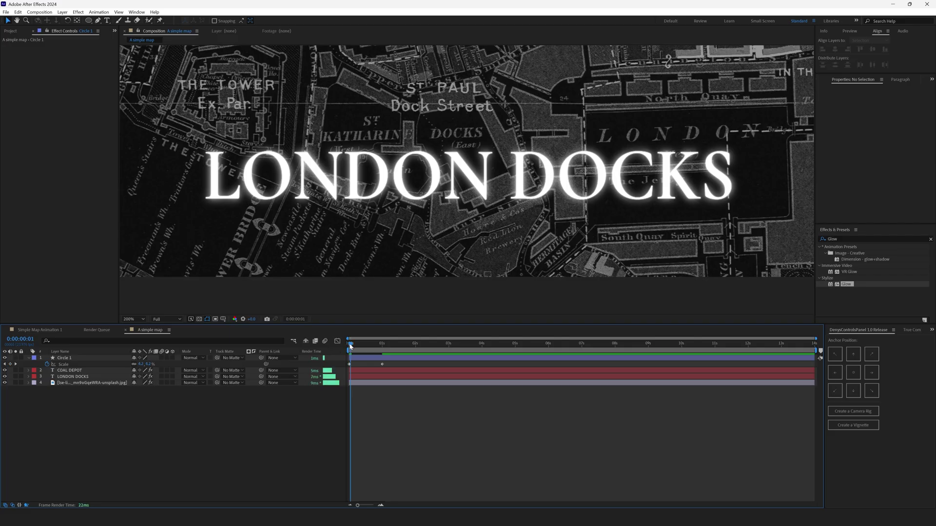
drag(350, 346, 374, 341)
scroll(512, 152, down, 1)
drag(512, 152, 445, 255)
click(74, 359)
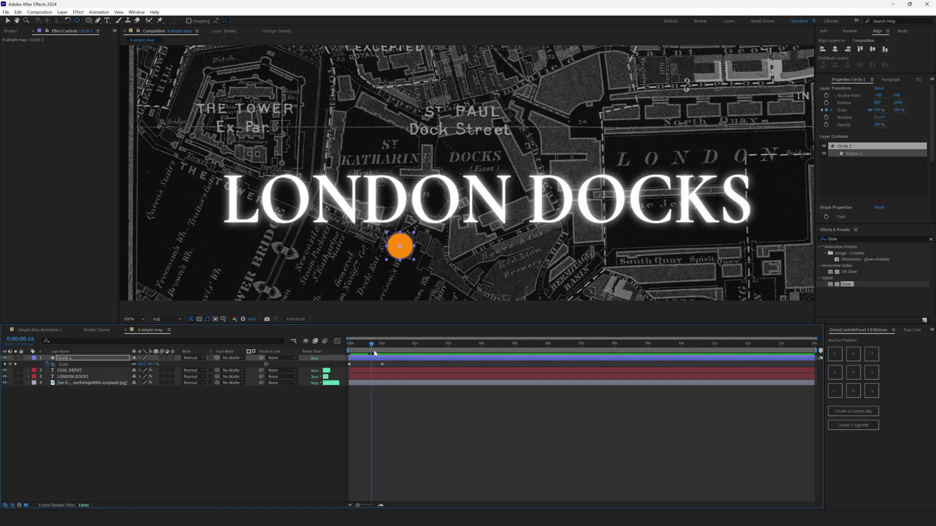
key(space)
key(space)
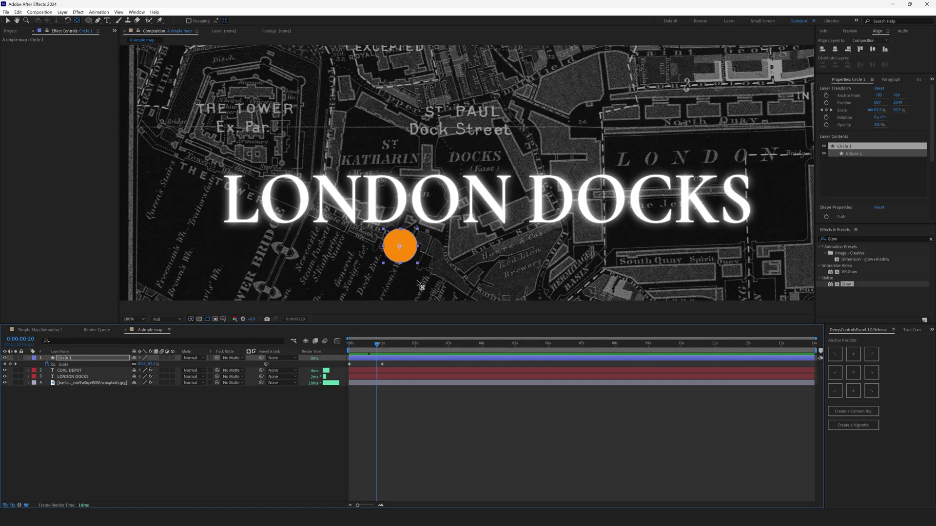
Align Circle 1's anchor point exactly with the centre of the circle
scroll(474, 188, up, 2)
drag(474, 188, 585, 89)
scroll(437, 214, up, 1)
drag(448, 212, 428, 232)
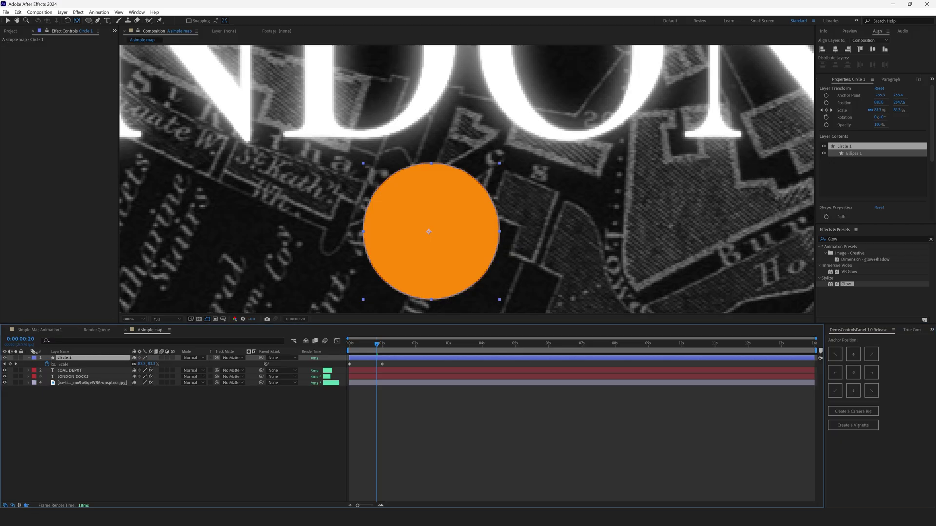
click(853, 373)
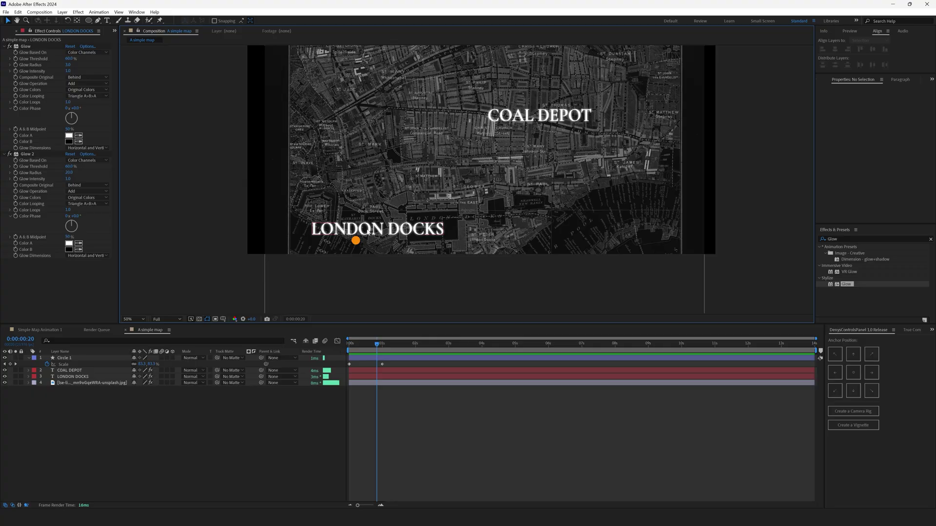
Center the anchor points of the LONDON DOCKS and COAL DEPOT text layers within their text
click(368, 233)
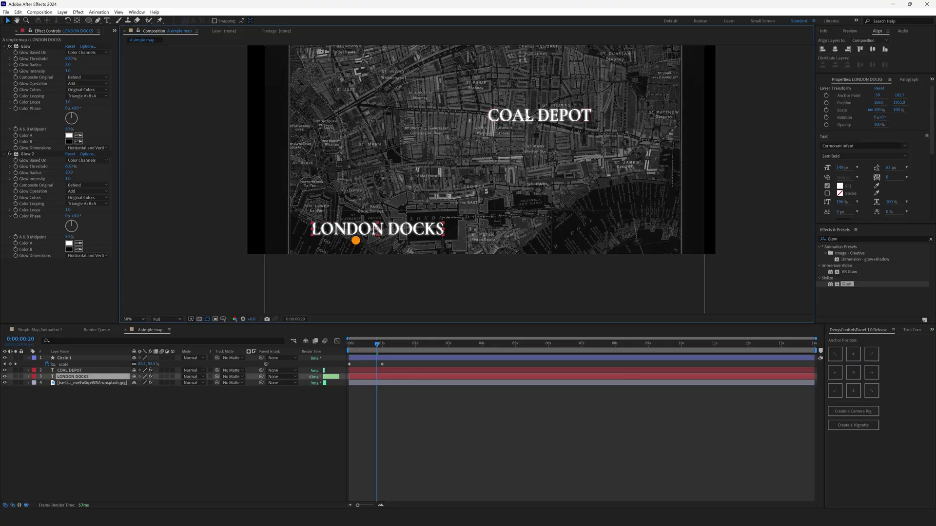
click(531, 115)
click(855, 374)
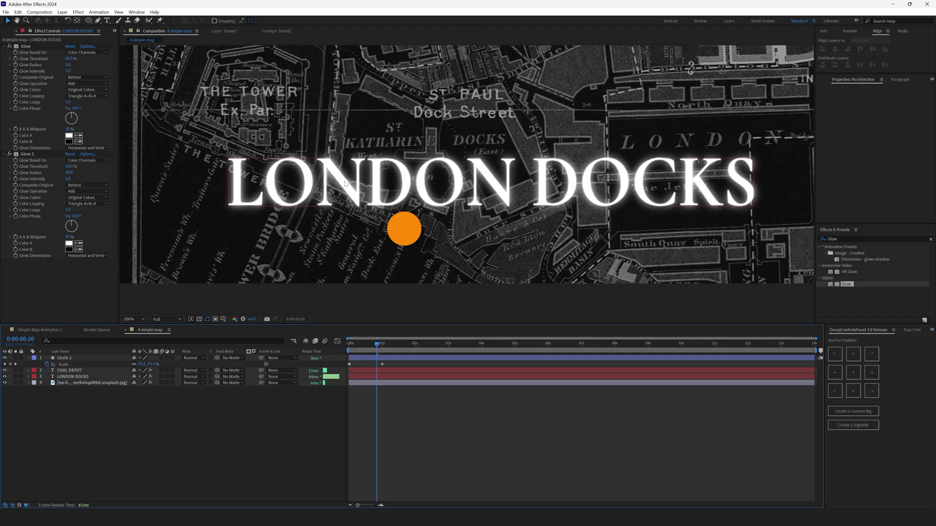
Copy both Glow effects from the LONDON DOCKS layer and paste them onto Circle 1
click(72, 376)
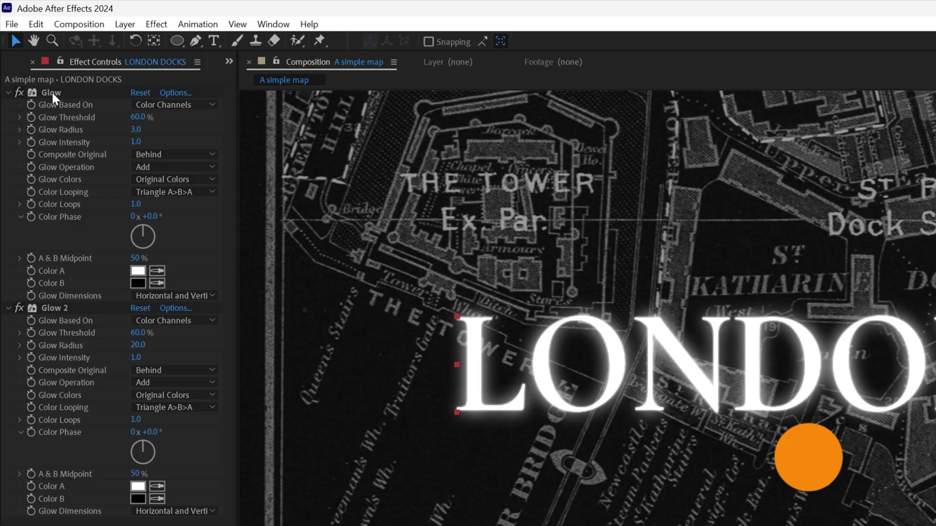
click(52, 93)
ctrl+click(59, 308)
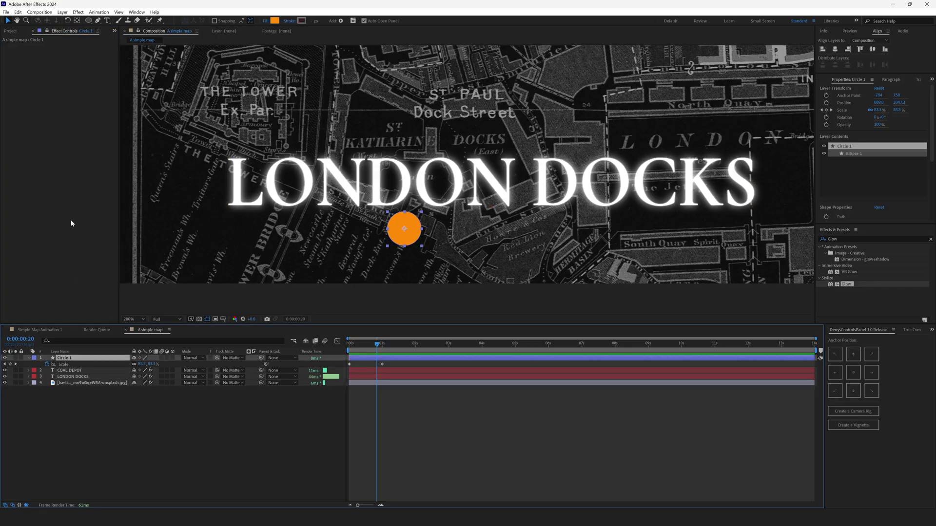
key(ctrl+v)
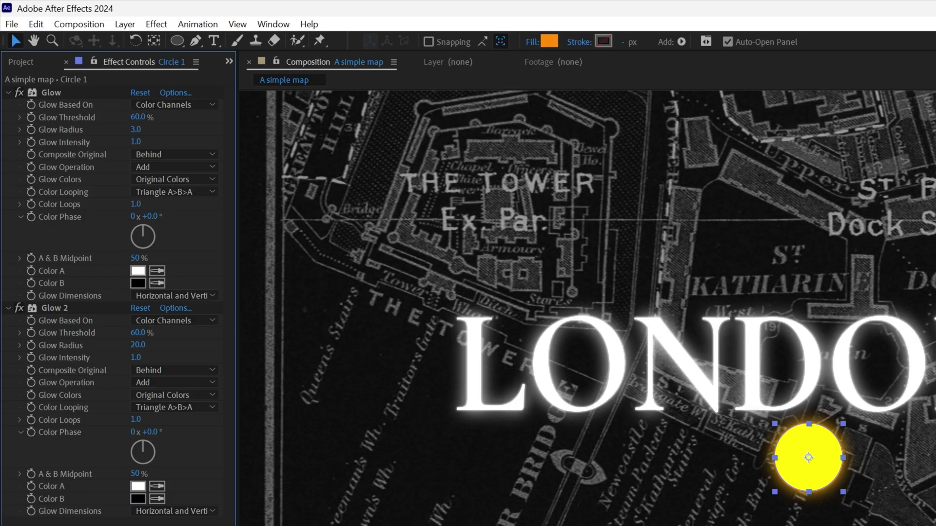
Duplicate the second Glow effect on Circle 1 to strengthen the circle's glow
click(56, 307)
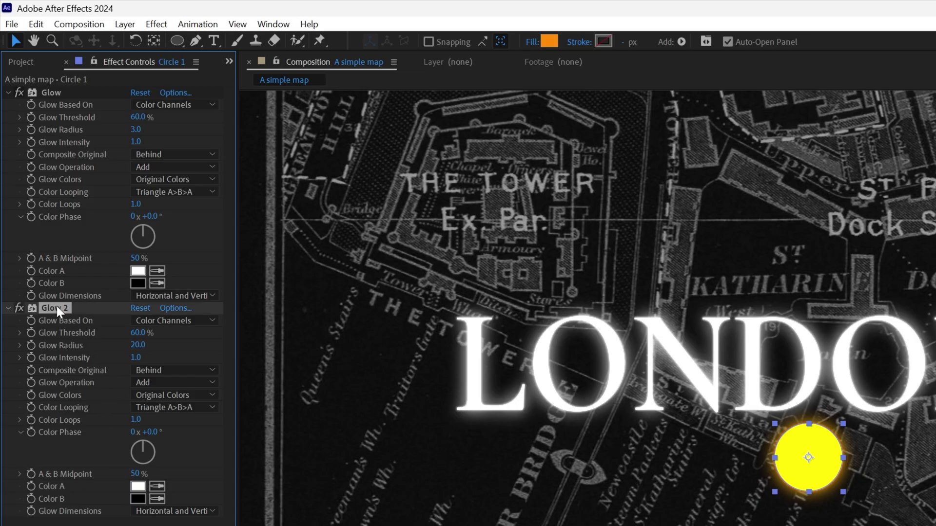
key(ctrl+d)
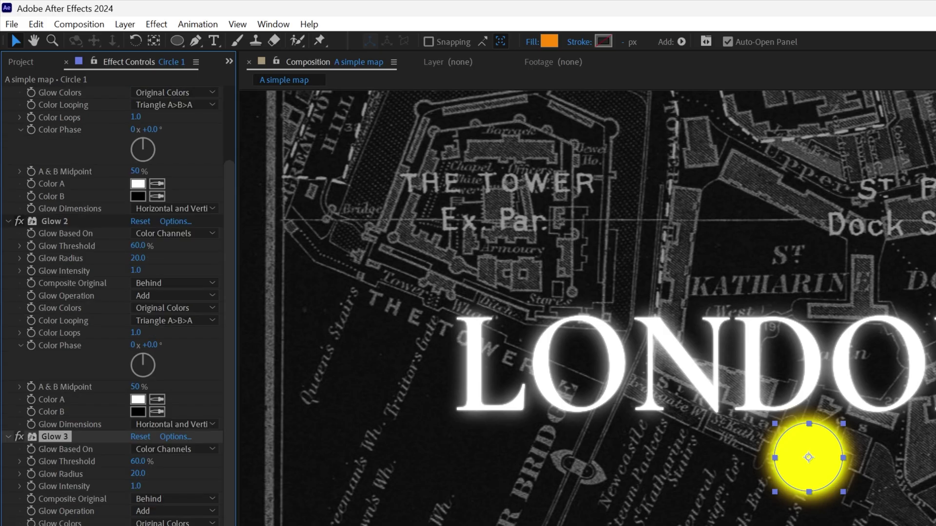
click(758, 510)
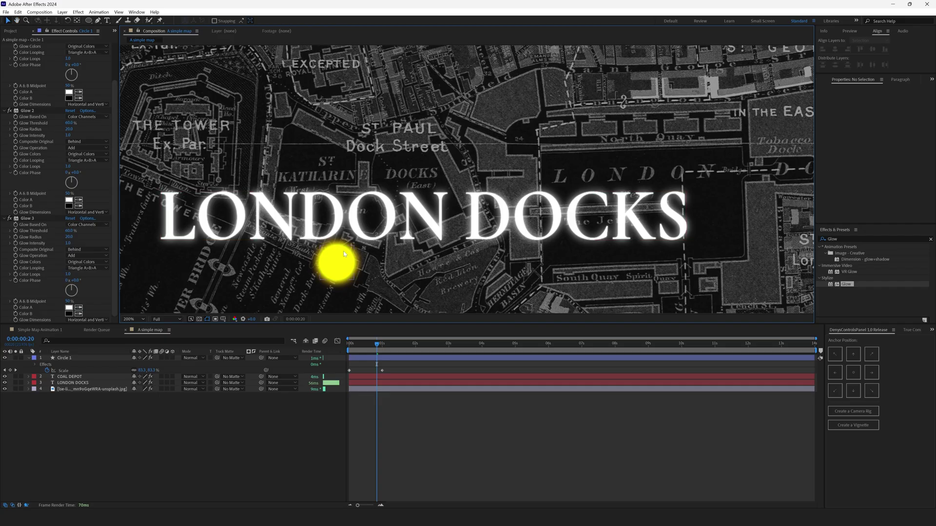
Duplicate Circle 1 and move the copy across the map to a spot just below the COAL DEPOT label
scroll(338, 256, down, 2)
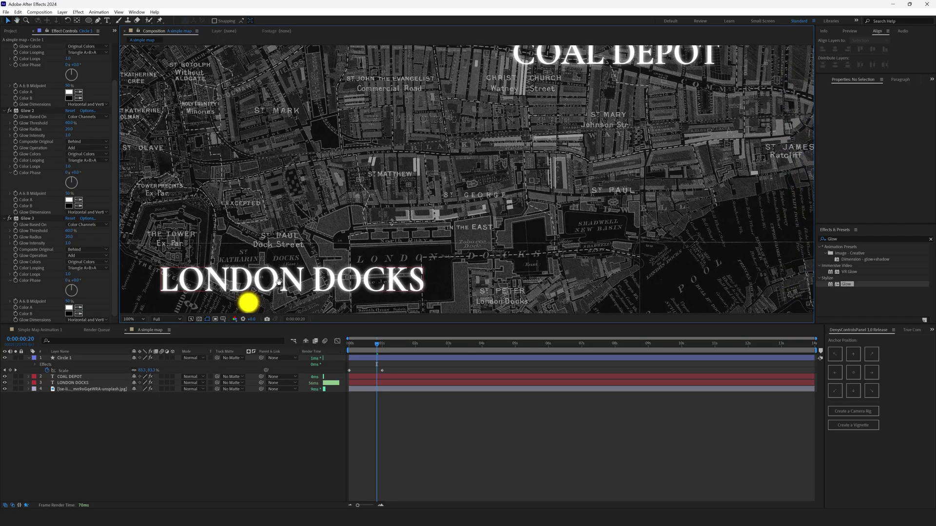
drag(278, 282, 281, 246)
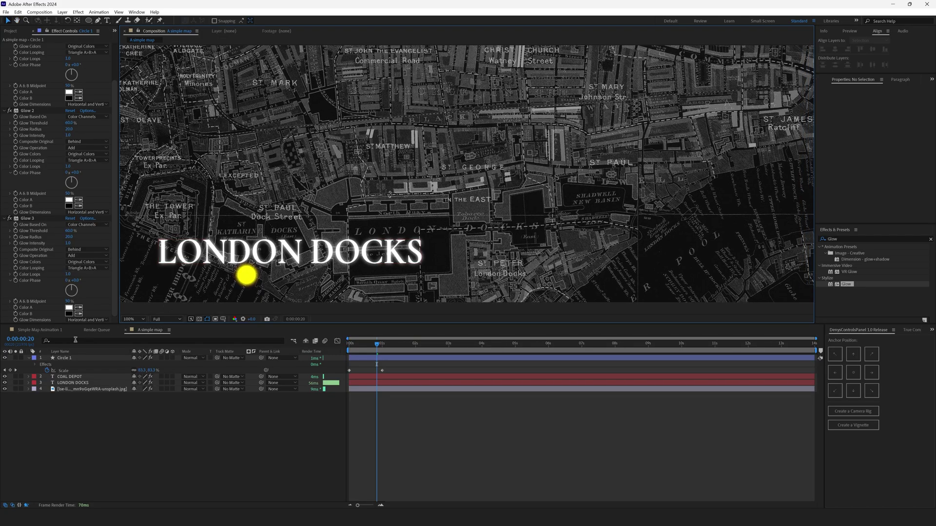
click(71, 359)
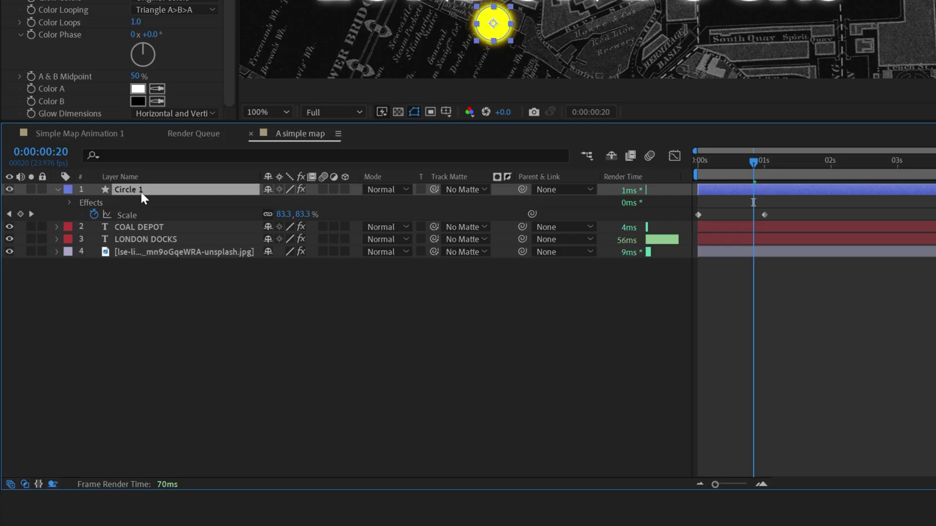
key(ctrl+d)
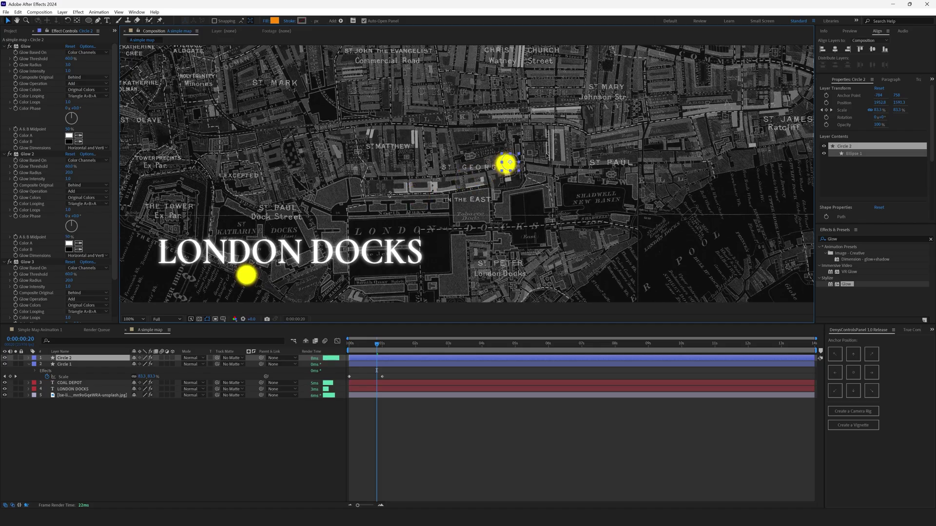
drag(508, 170, 556, 155)
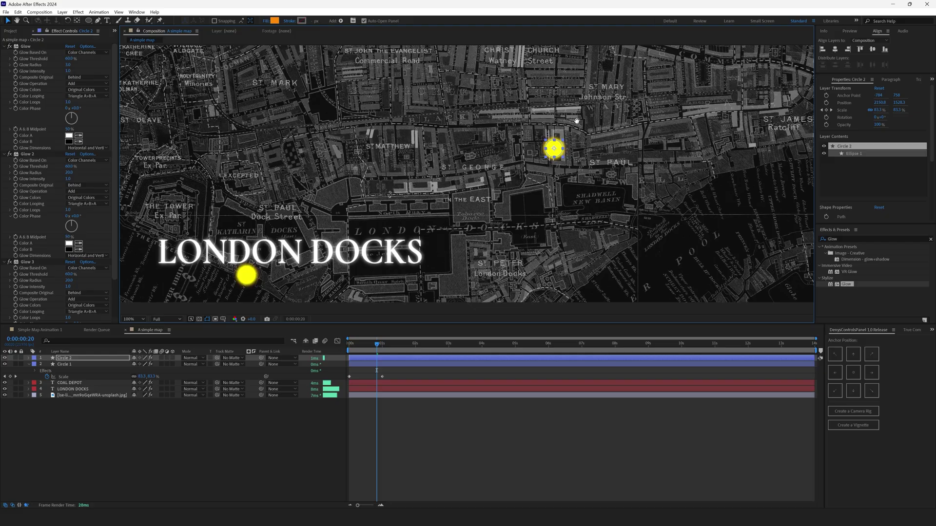
drag(587, 109, 496, 221)
scroll(470, 258, up, 1)
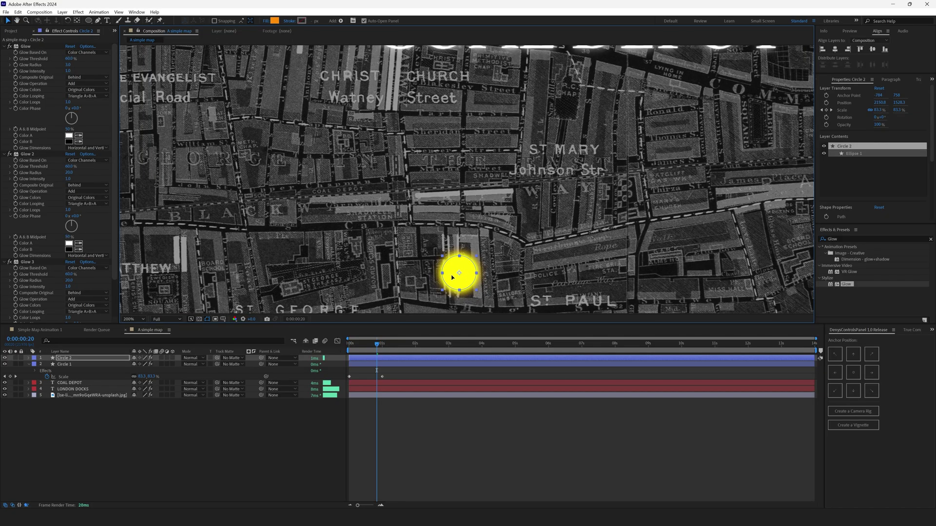
drag(449, 275, 596, 164)
scroll(596, 164, down, 3)
Move the LONDON DOCKS label directly below its circle and bring the COAL DEPOT label down close above its own circle
click(384, 223)
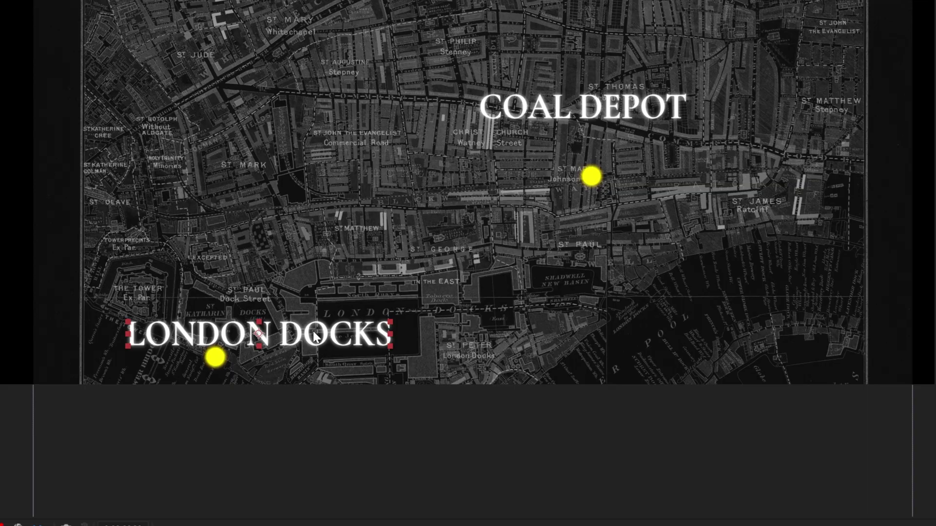
drag(383, 222, 375, 252)
drag(283, 394, 277, 396)
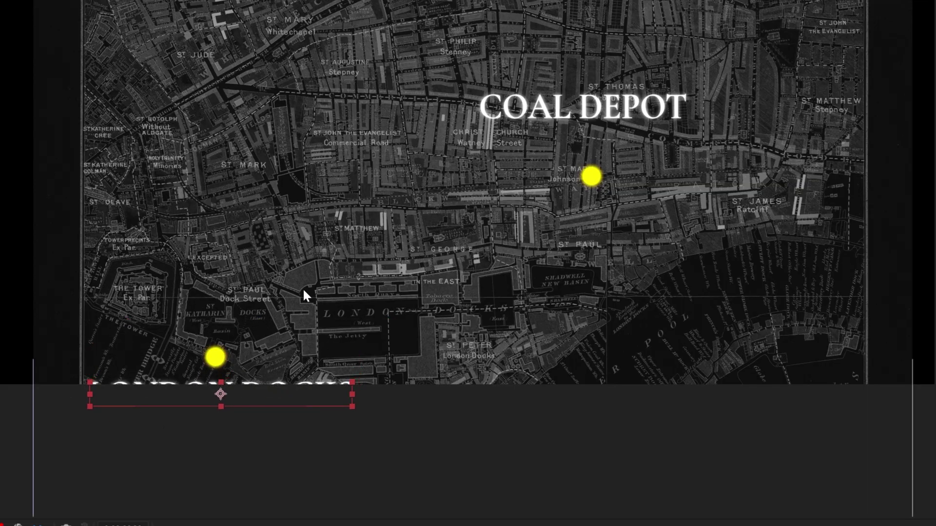
drag(543, 120, 528, 146)
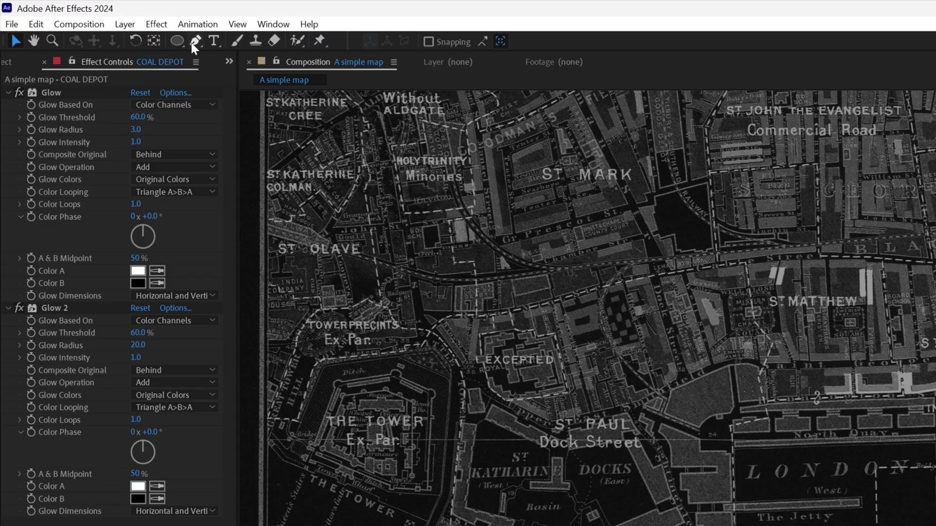
Set up the Pen tool to draw without a fill and with an orange FF8C08 stroke
click(97, 20)
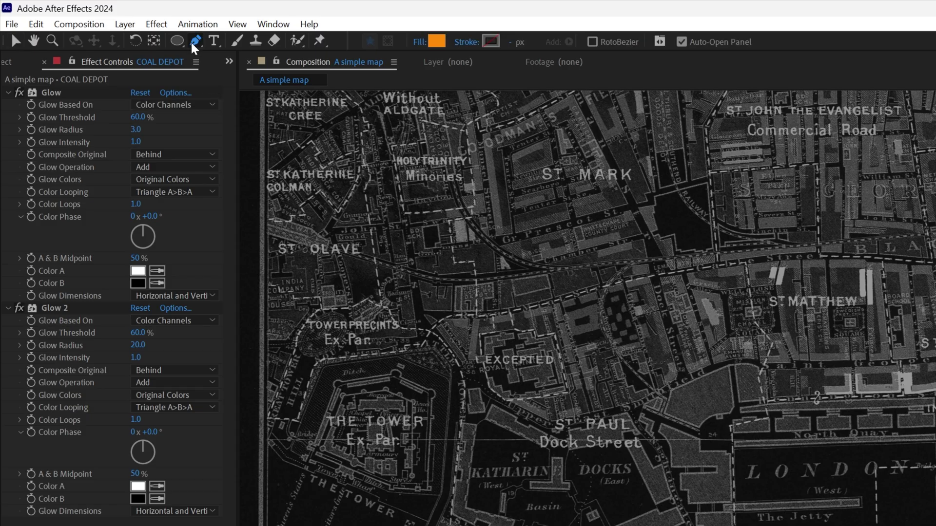
click(420, 39)
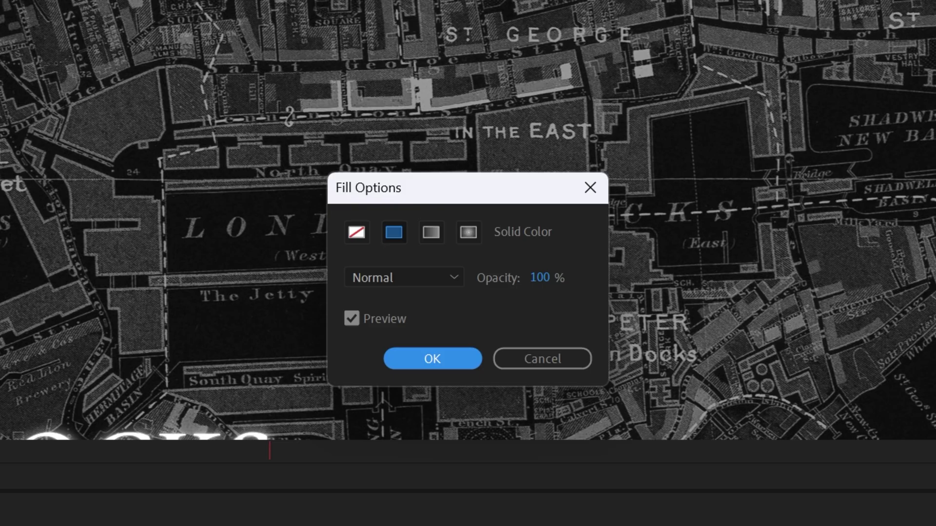
click(357, 232)
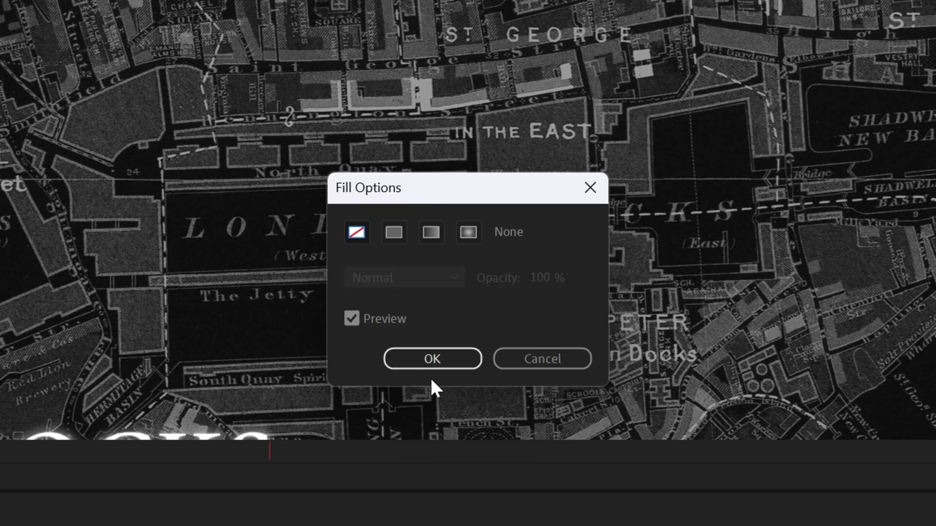
click(432, 361)
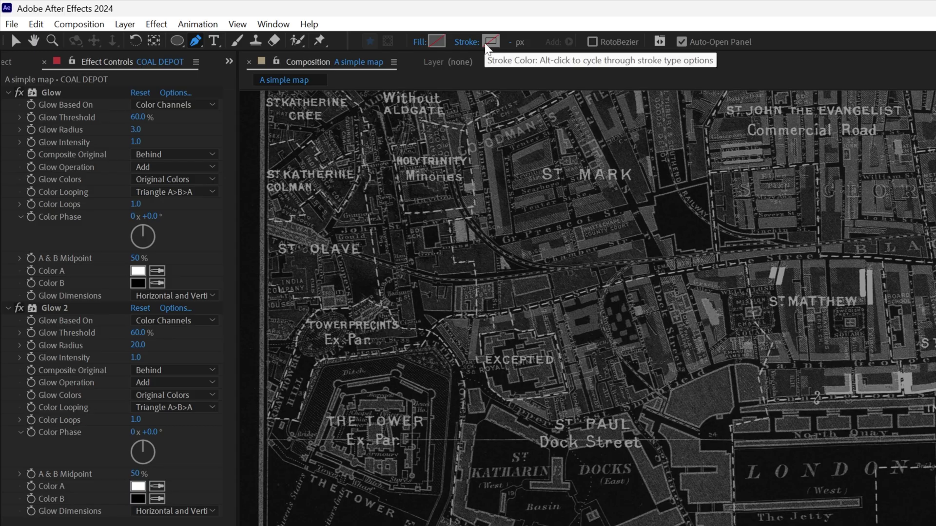
click(490, 41)
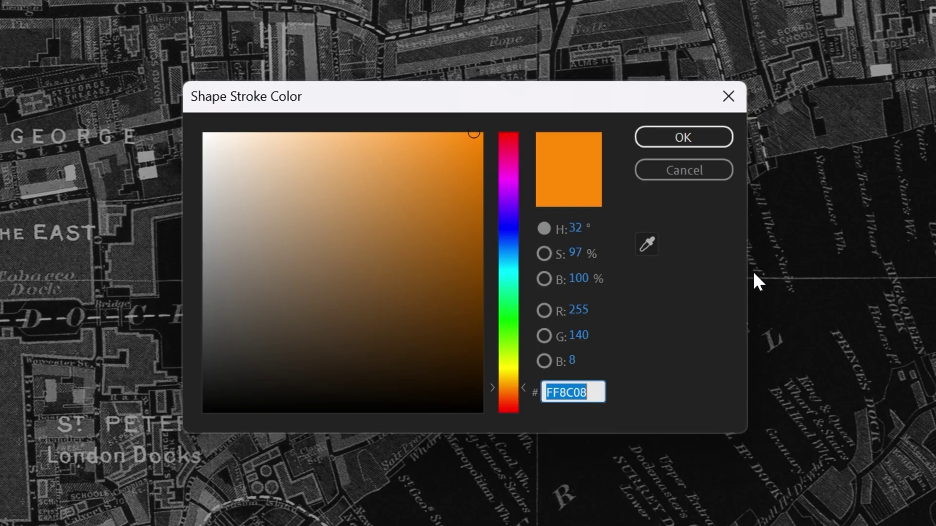
click(702, 144)
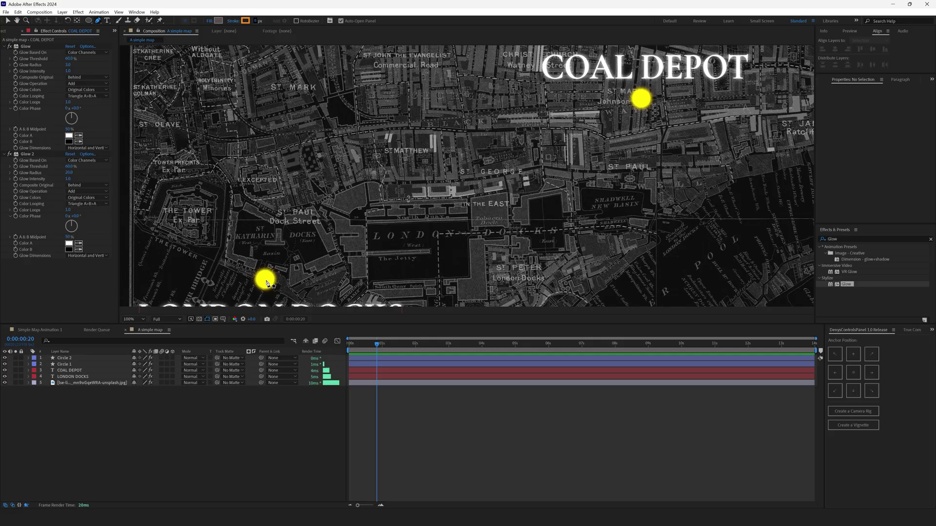
Start an open path at the centre of the LONDON DOCKS circle and trace the streets to the eastern end of Burr Street
drag(266, 283, 285, 246)
scroll(285, 246, up, 1)
drag(255, 276, 353, 199)
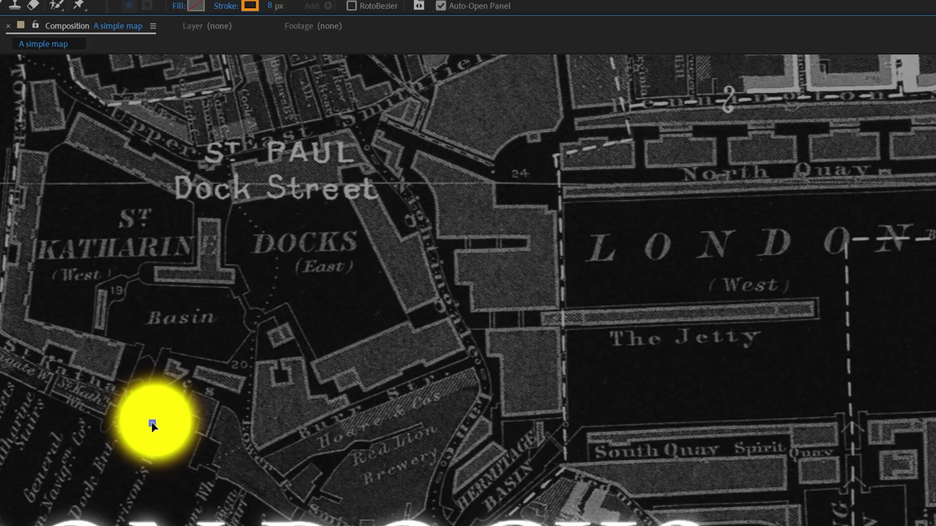
click(152, 424)
click(189, 381)
click(239, 403)
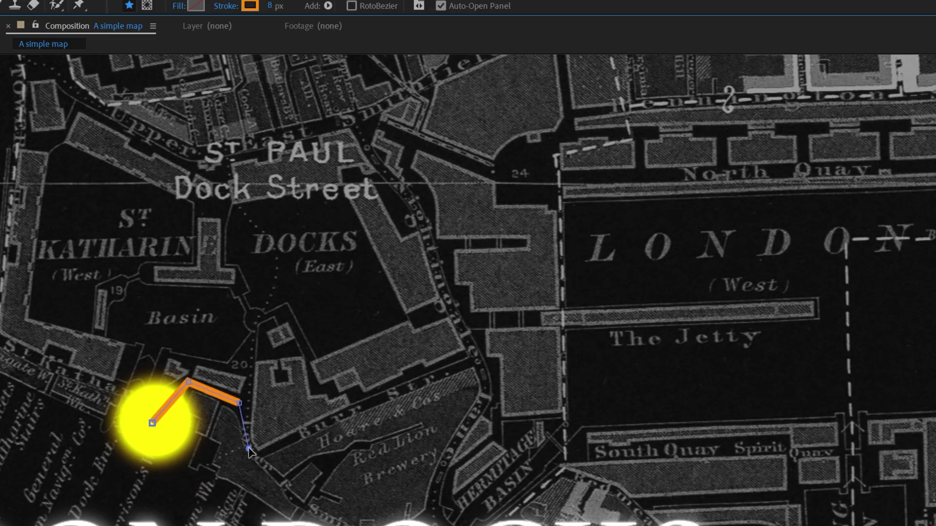
click(248, 449)
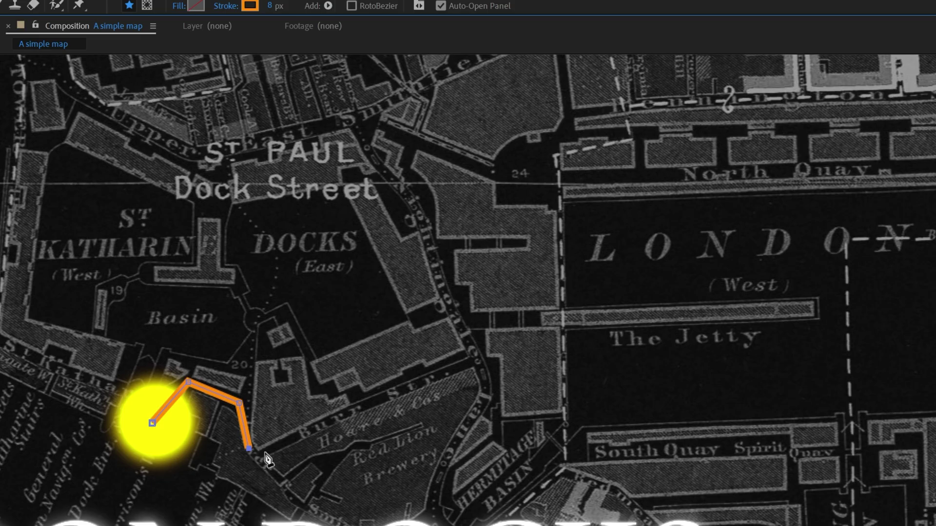
click(265, 453)
click(474, 361)
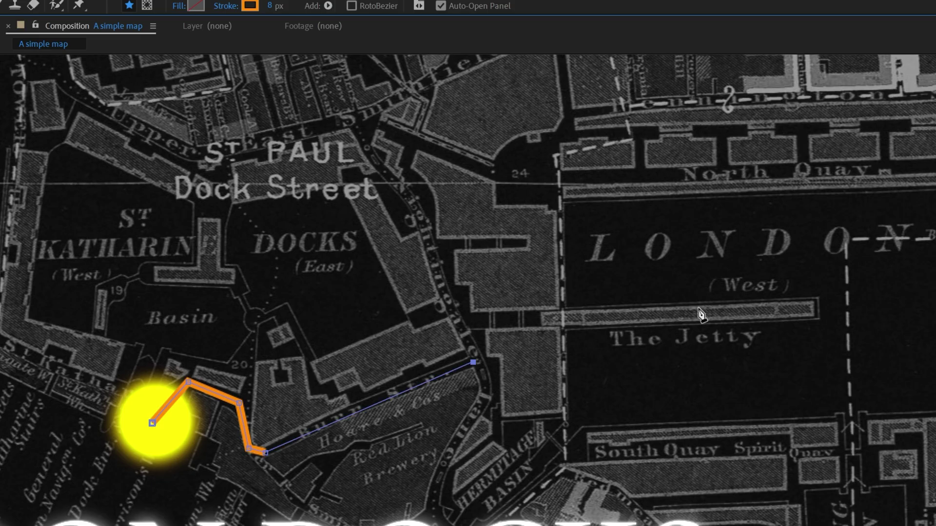
Continue the route north past the docks to East Smithfield, then northeast to the start of Saint George Street
drag(698, 308, 567, 472)
click(319, 469)
click(287, 376)
click(242, 328)
click(221, 283)
click(313, 232)
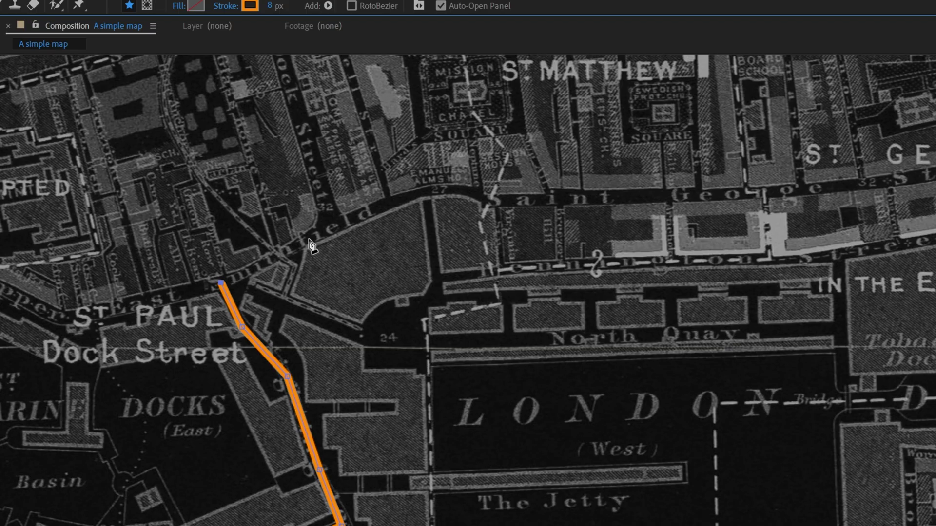
click(388, 206)
click(433, 191)
Extend the route down to Pennington Street, east along it, and up to Saint George Street
drag(793, 242, 573, 456)
click(265, 414)
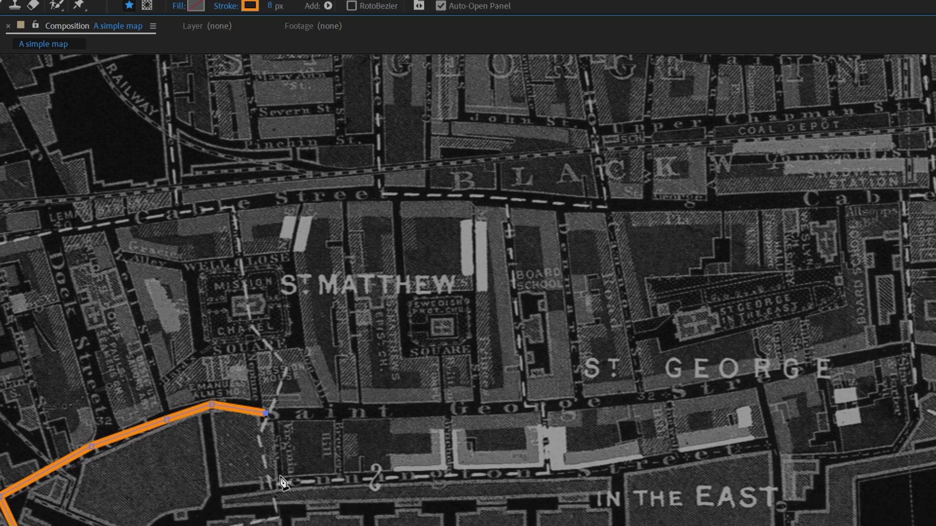
click(280, 476)
click(538, 474)
click(771, 443)
click(759, 380)
Undo the last route point and trace from Pennington Street's east end around the block to the start of High Street
drag(933, 416, 505, 466)
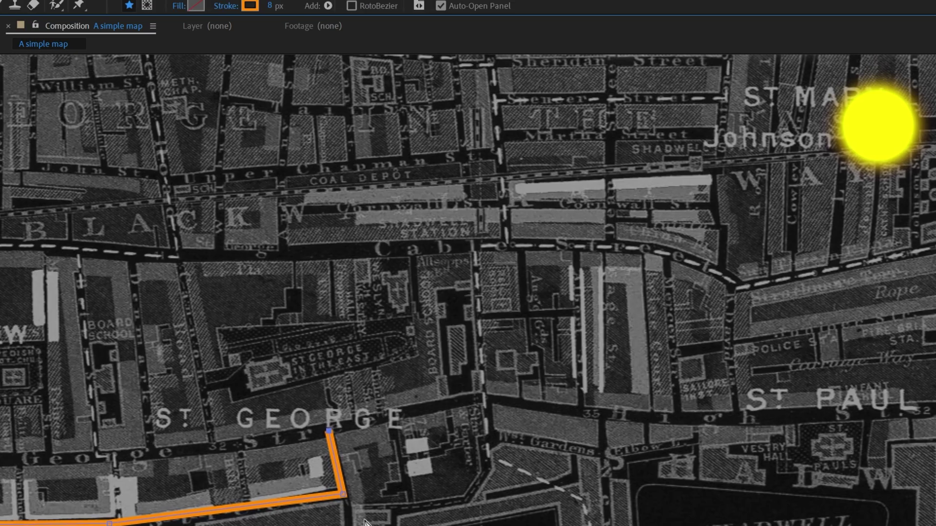
key(ctrl+z)
click(346, 507)
click(399, 512)
click(466, 499)
click(487, 465)
click(486, 441)
click(497, 435)
click(489, 397)
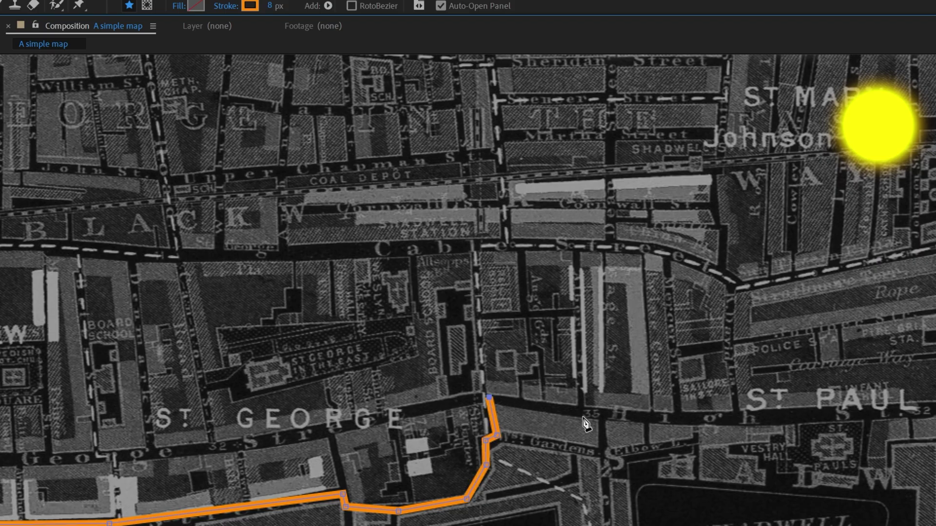
Continue the route along High Street, stepping north block by block, and end it inside the circle below COAL DEPOT
click(583, 413)
click(678, 420)
click(675, 356)
click(728, 347)
click(732, 286)
drag(733, 285, 719, 371)
click(822, 356)
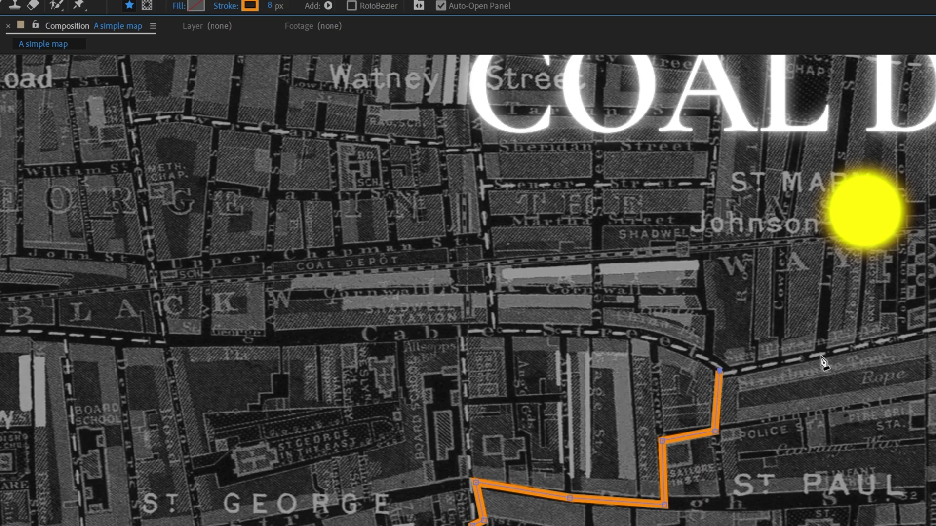
click(832, 237)
click(864, 232)
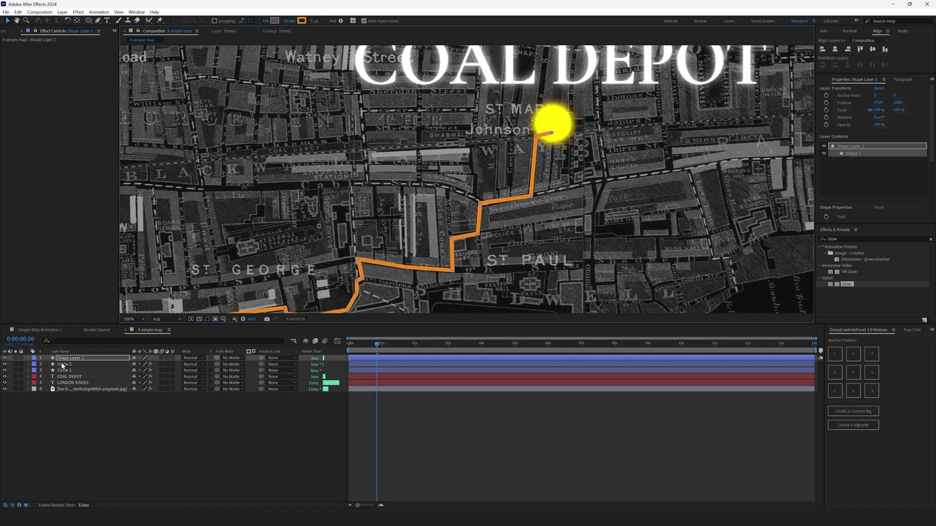
Inspect where the route meets Circle 2 and adjust the route's path with the Pen tool
click(62, 366)
scroll(534, 173, up, 3)
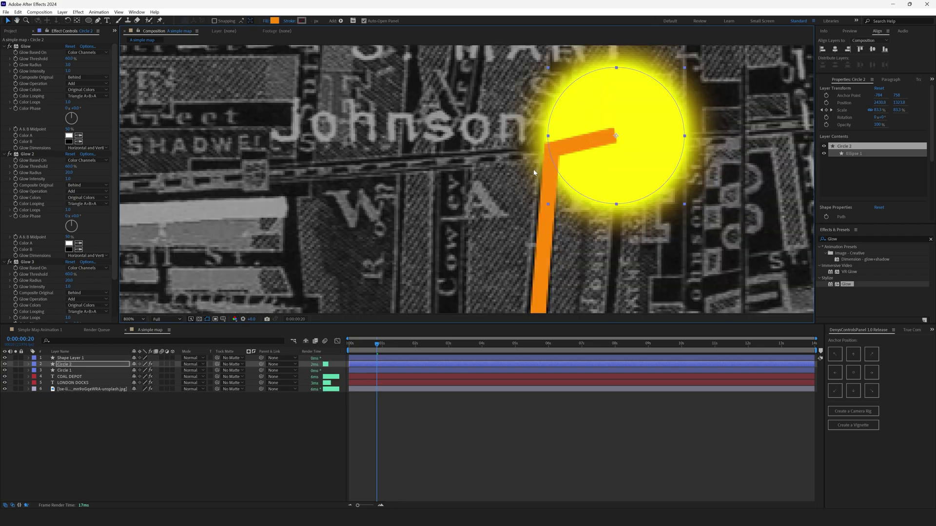
scroll(605, 165, down, 3)
click(512, 165)
key(g)
drag(418, 204, 382, 225)
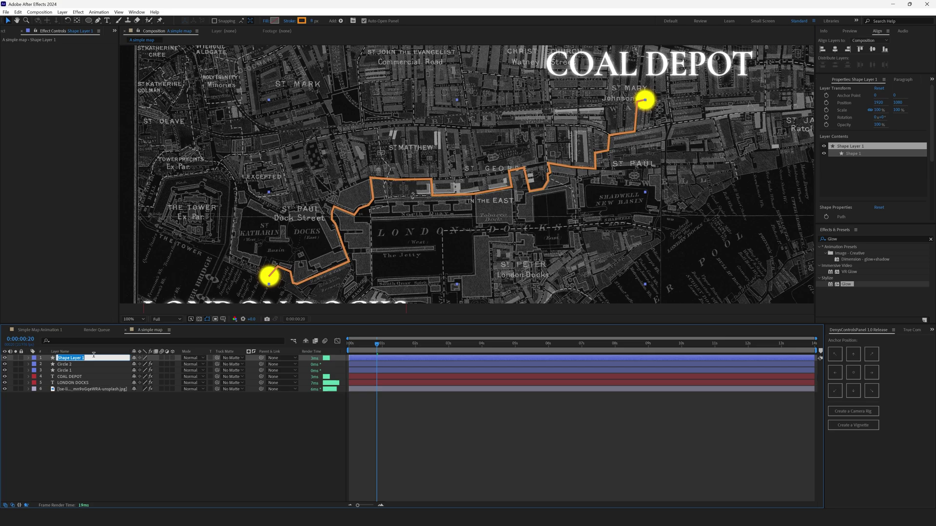
Rename the route's shape layer to Line and paste Circle 2's three Glow effects onto it
text(Line)
key(Return)
click(73, 364)
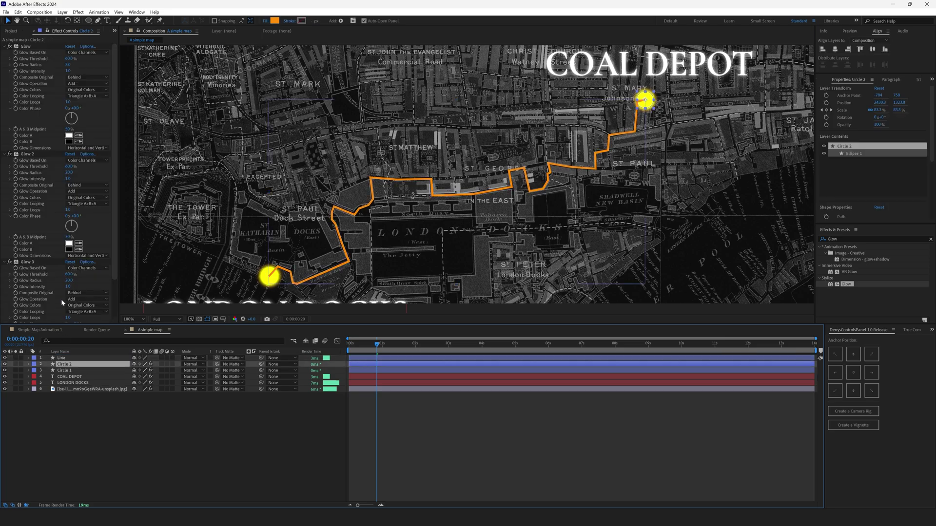
click(24, 46)
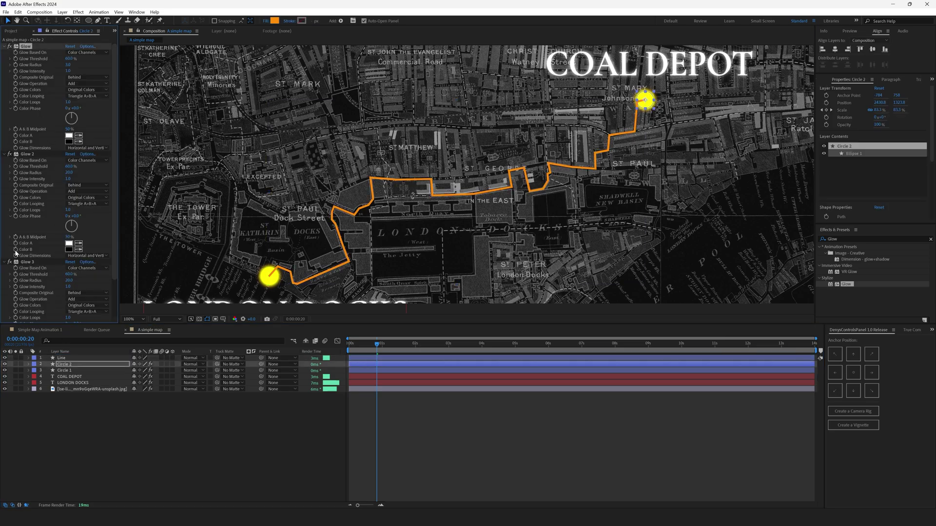
shift+click(28, 262)
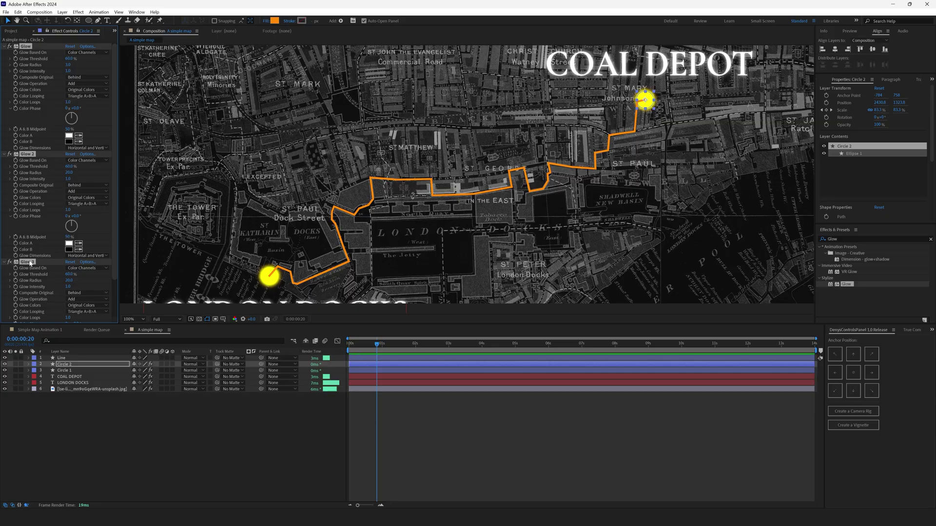
click(60, 359)
key(ctrl+v)
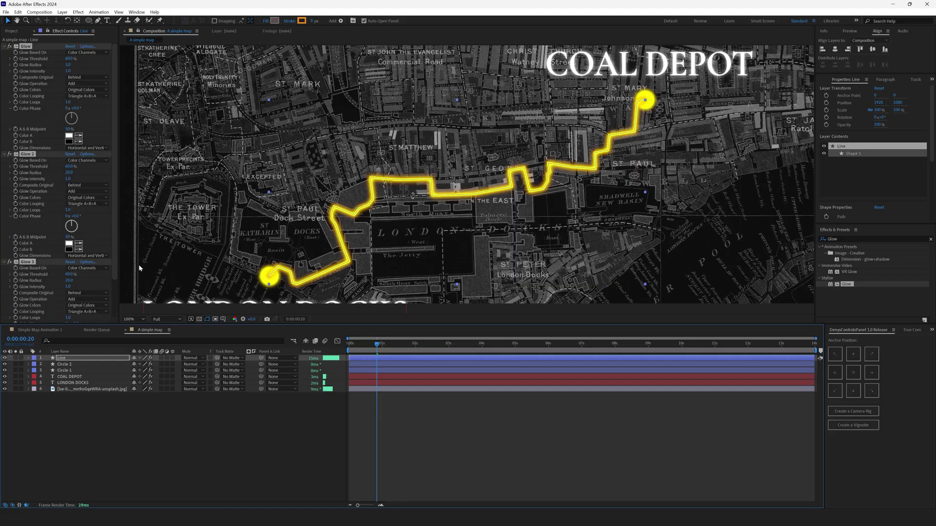
Move the Line layer beneath Circle 2 and Circle 1 in the layer stack
click(233, 442)
drag(65, 358, 69, 374)
click(203, 428)
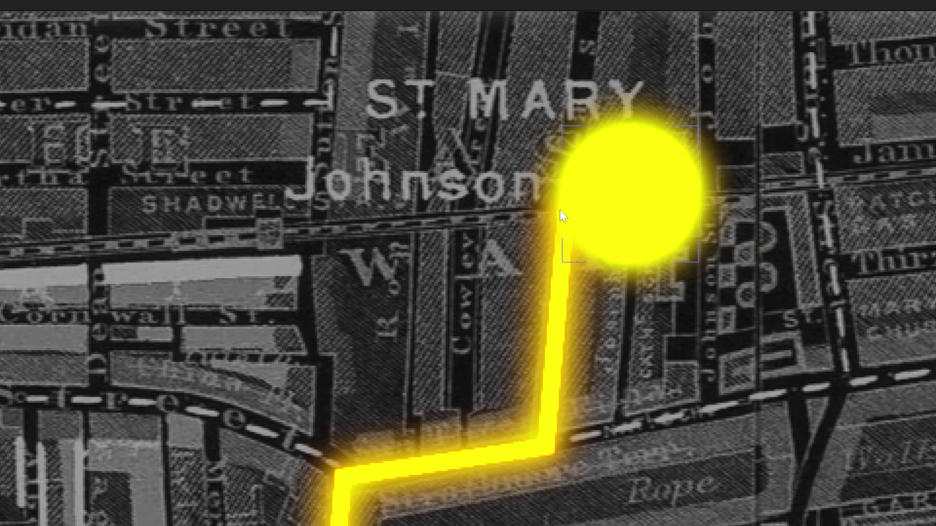
Add Trim Paths to the Line layer's contents and expand its properties
click(64, 373)
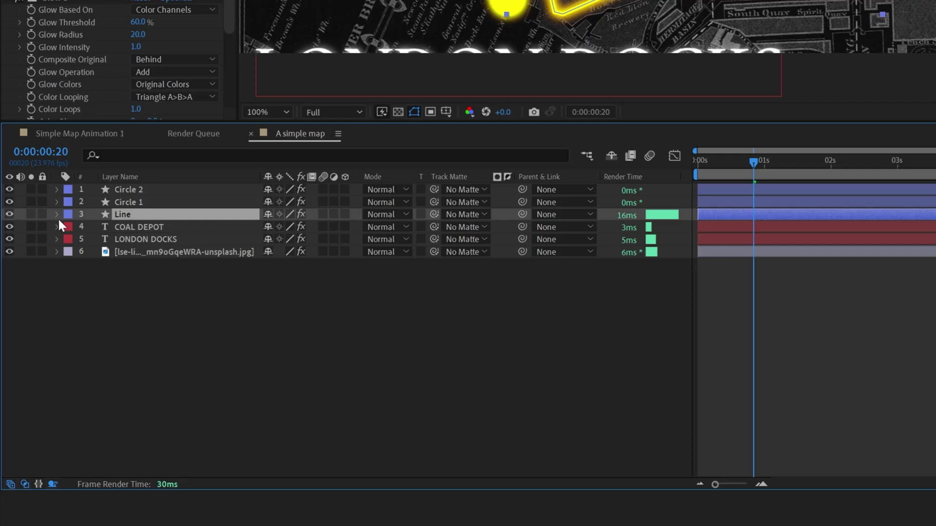
click(57, 214)
click(70, 227)
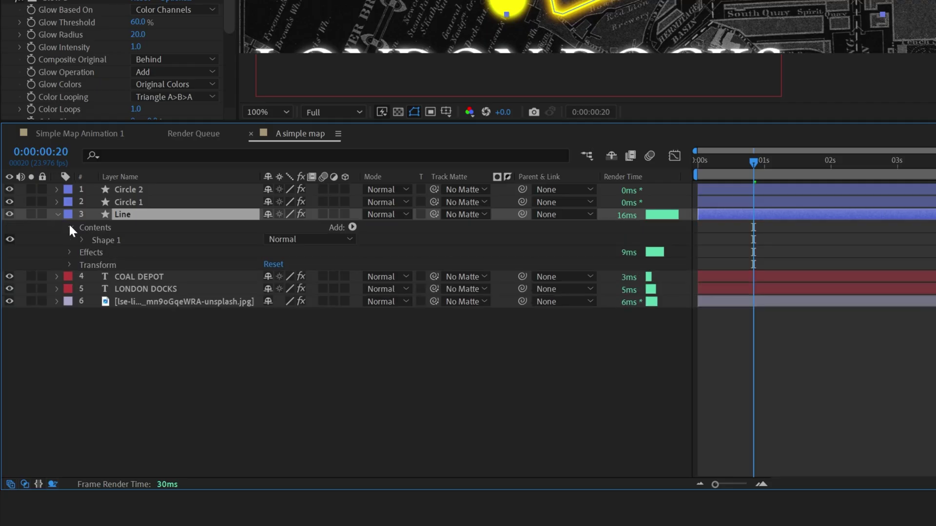
click(350, 228)
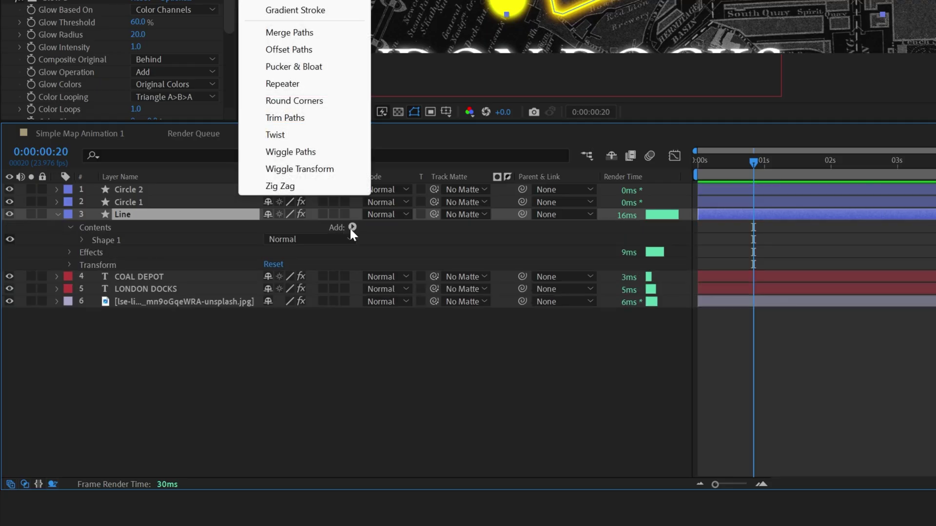
click(311, 120)
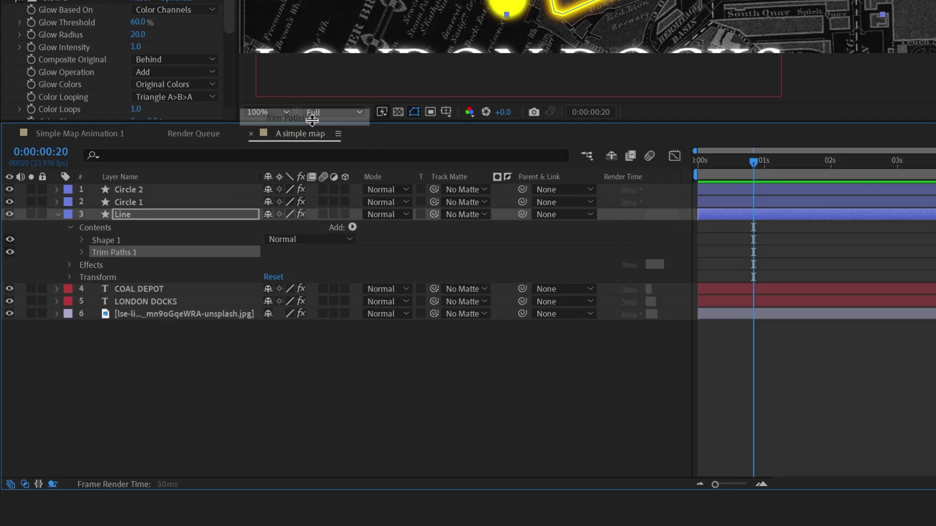
click(82, 252)
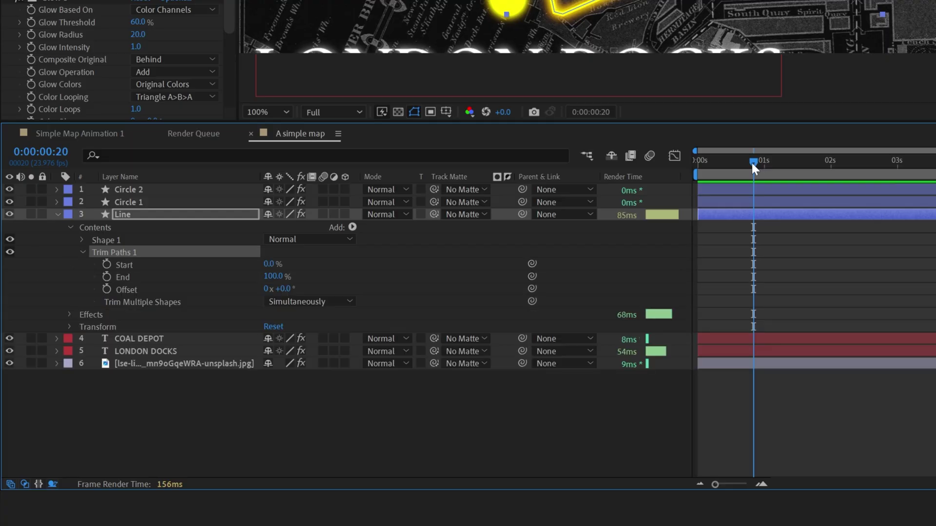
Keyframe the Trim Paths End value from 0% at 0:00:00:00 to 100% at 0:00:09:22
drag(751, 162, 698, 164)
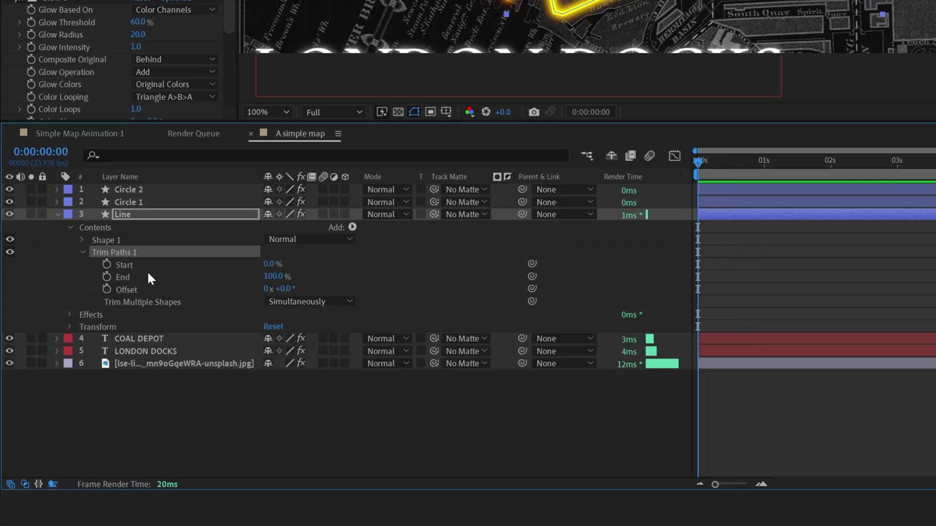
click(106, 276)
drag(807, 279, 681, 398)
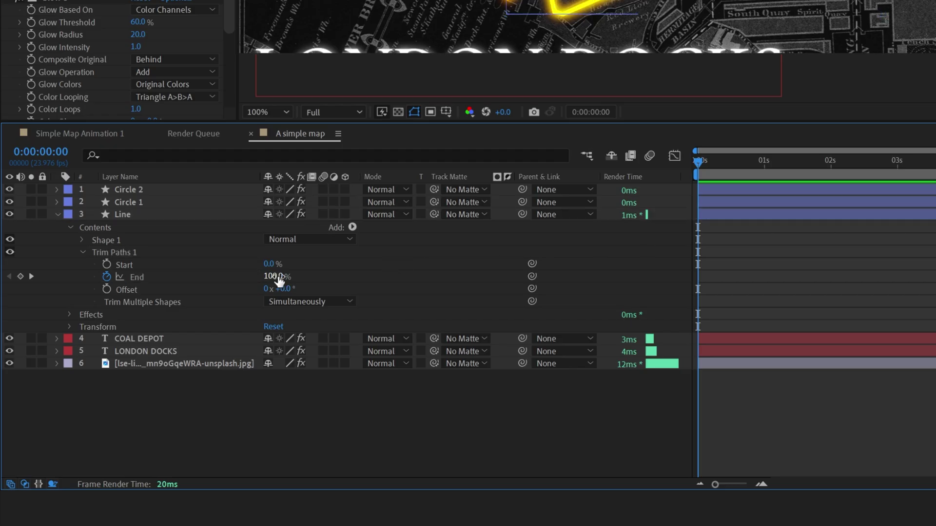
drag(279, 281, 151, 282)
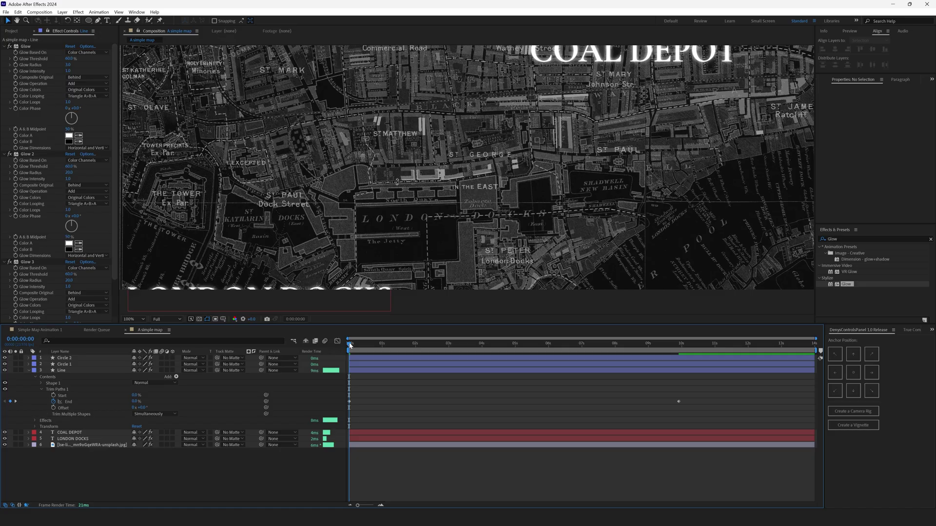
Preview the line drawing itself along the route from the LONDON DOCKS circle to the COAL DEPOT circle
drag(699, 163, 724, 170)
key(space)
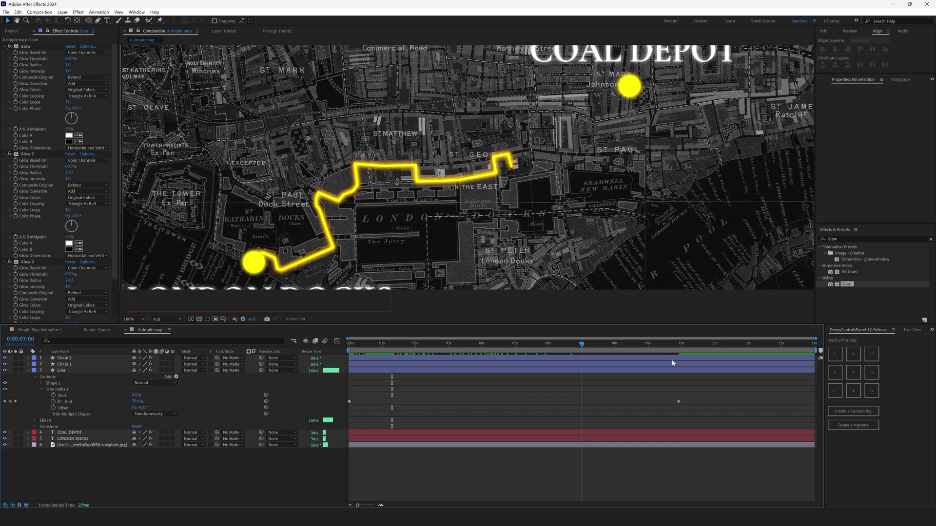
drag(672, 361, 675, 360)
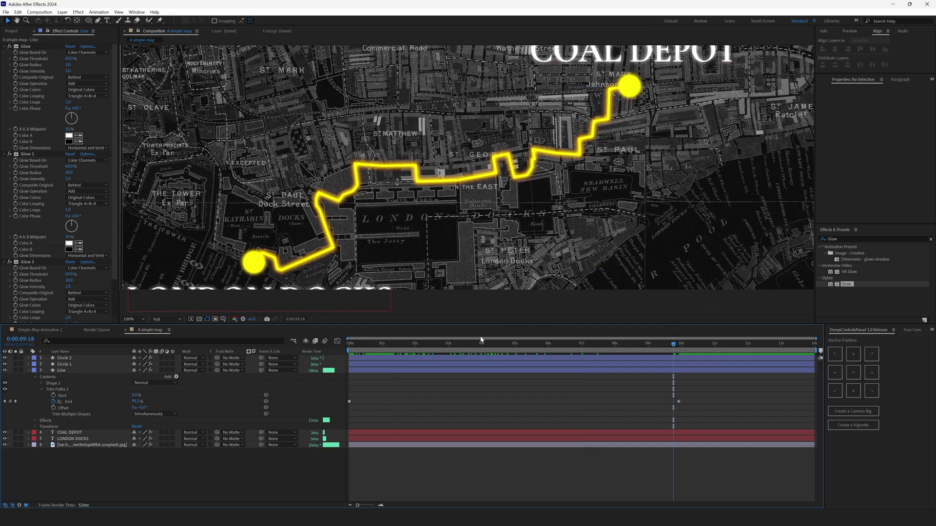
Apply Easy Ease to both Trim Paths End keyframes of the Line layer and scrub through the line animation
mouse_move(350, 402)
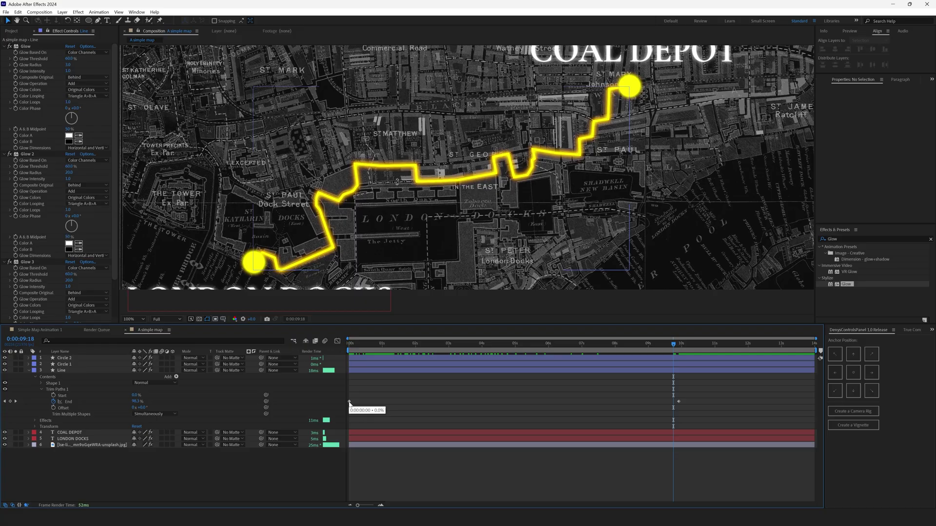
drag(336, 389, 698, 406)
mouse_move(679, 403)
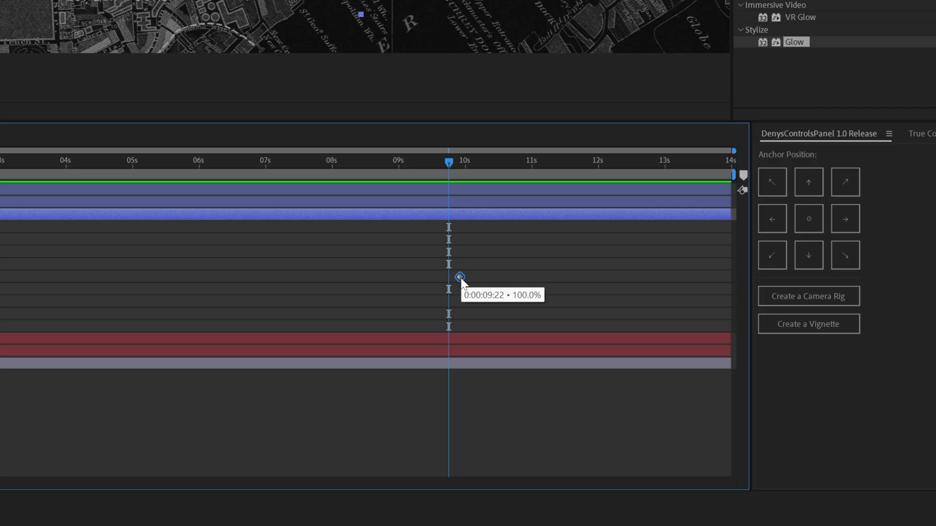
right_click(461, 277)
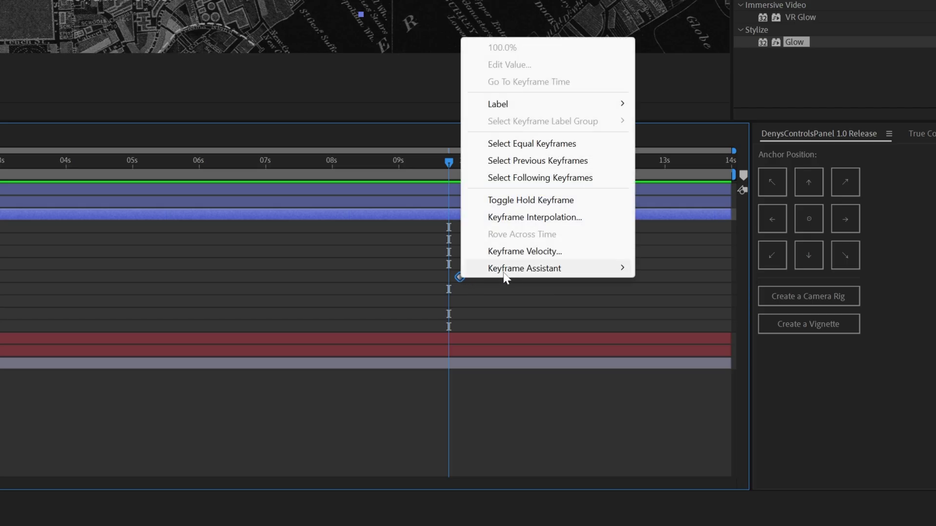
mouse_move(537, 269)
click(651, 321)
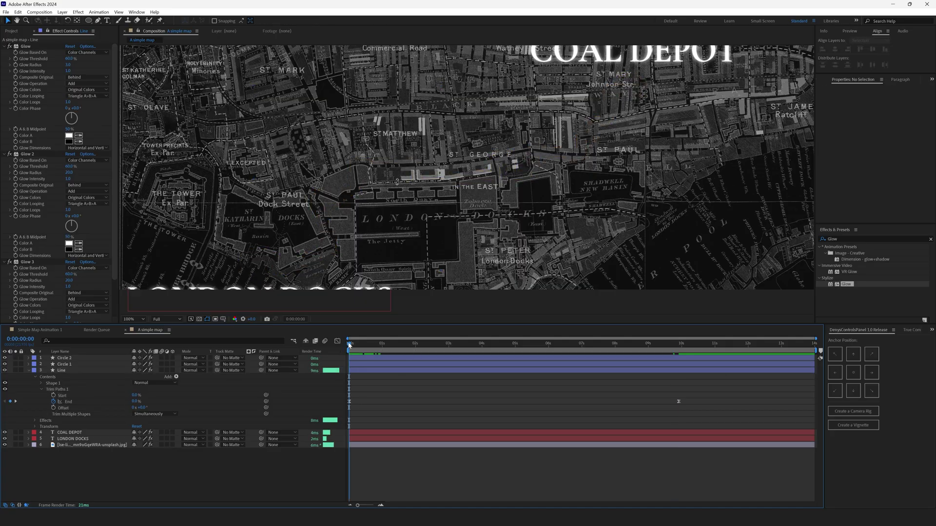
drag(349, 345, 675, 359)
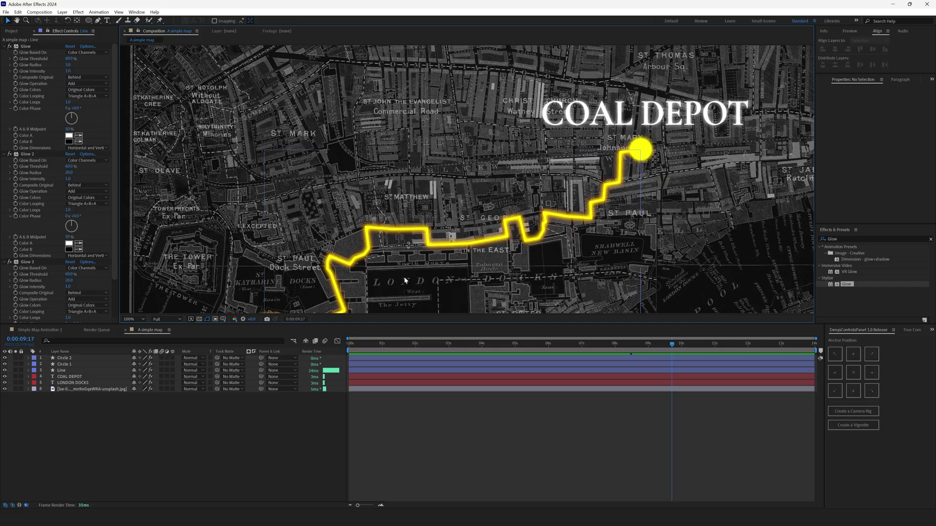
Find the Fade Up Characters preset, apply it to the COAL DEPOT text at 0:00:00:00, and scrub through the fade
click(90, 377)
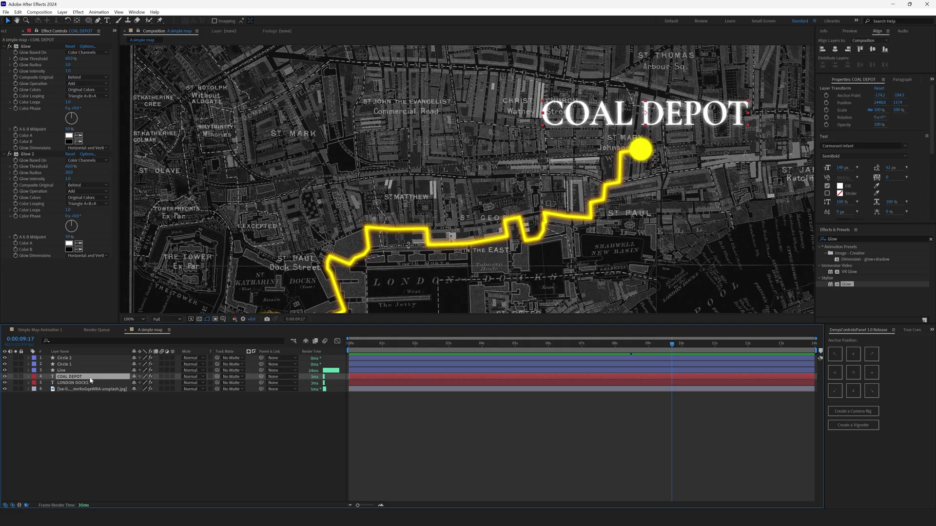
drag(311, 256, 404, 145)
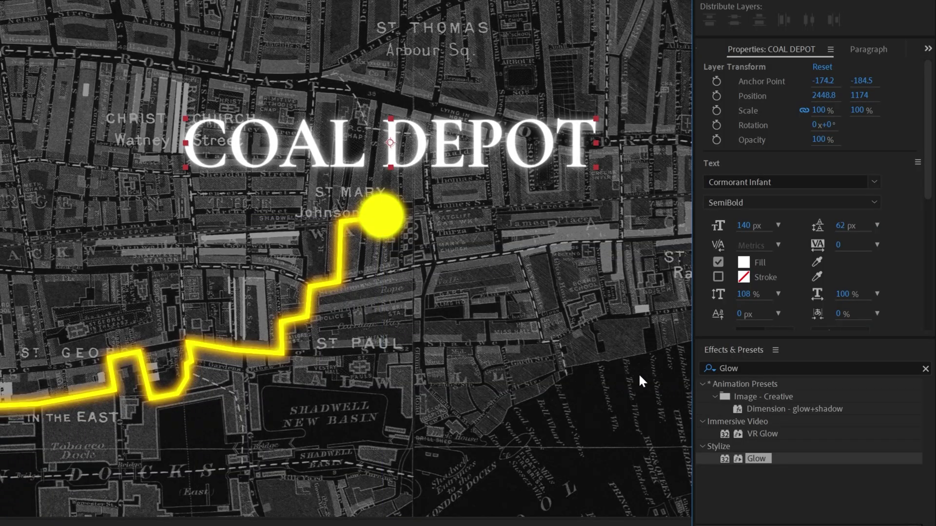
click(749, 369)
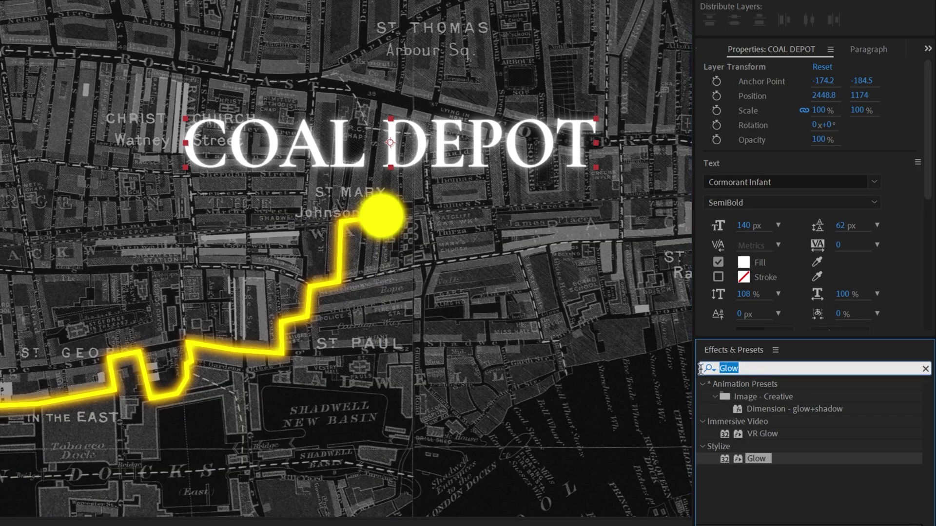
text(fade up)
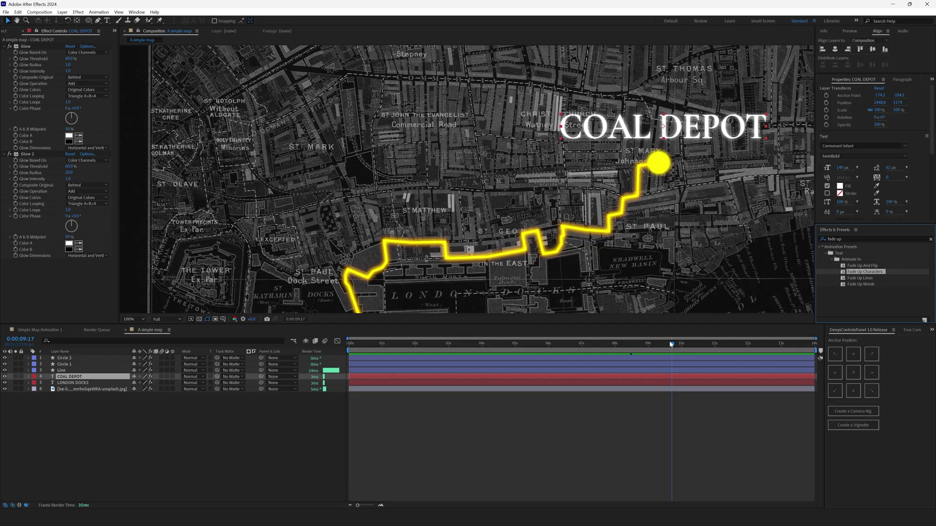
drag(672, 345, 345, 348)
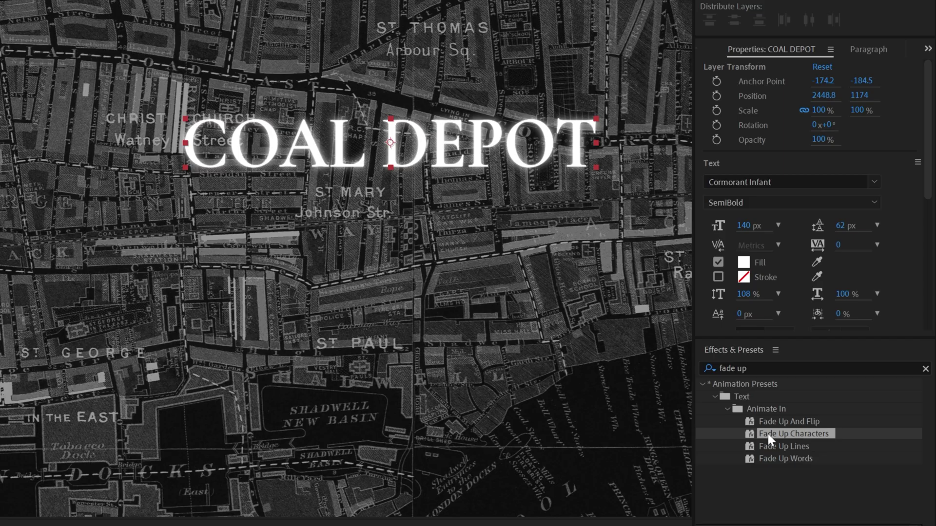
drag(771, 433, 63, 379)
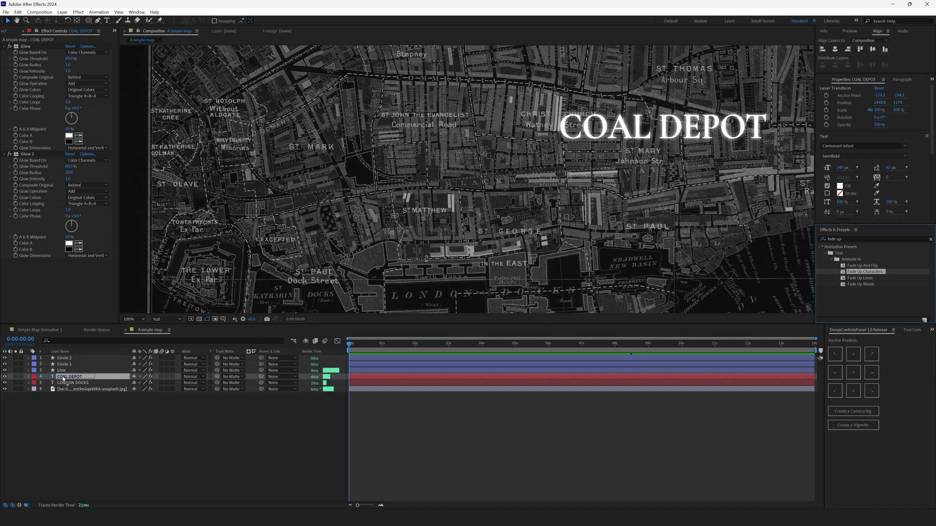
drag(350, 344, 424, 347)
click(253, 420)
Apply the Fade Up Characters preset to the LONDON DOCKS text at 0:00:00:00 and scrub through its fade
click(80, 384)
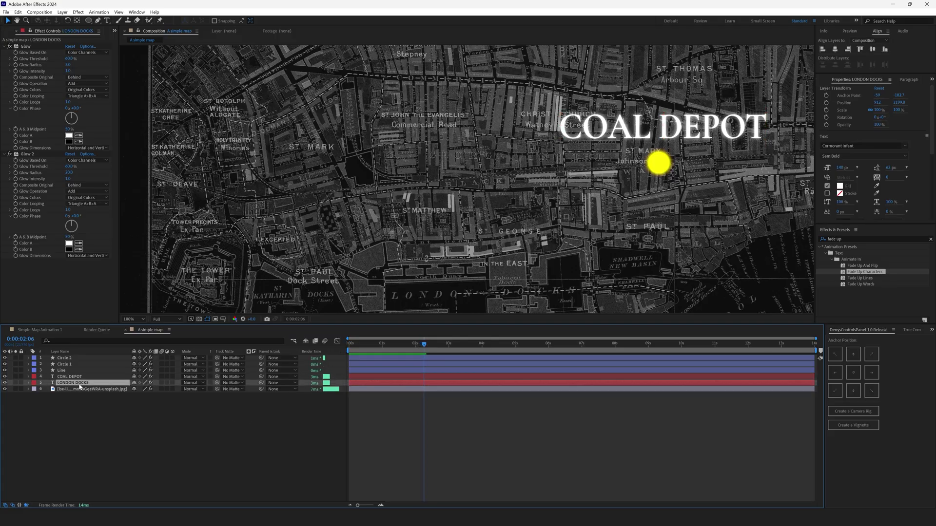
drag(391, 348, 327, 351)
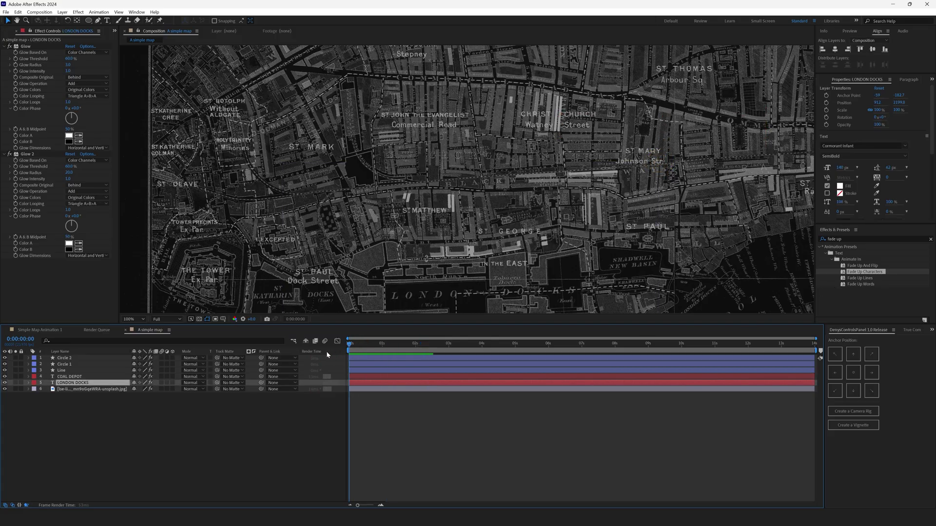
drag(865, 271, 182, 383)
click(83, 383)
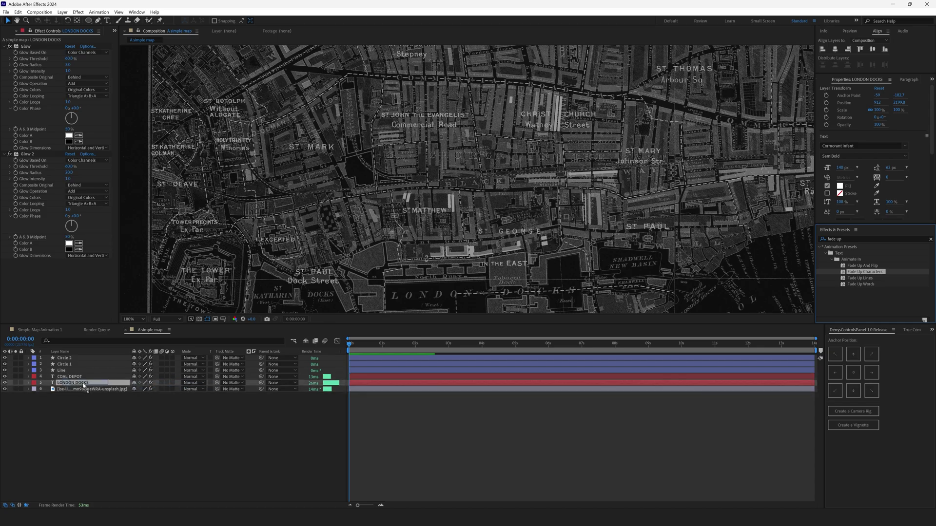
drag(350, 344, 427, 344)
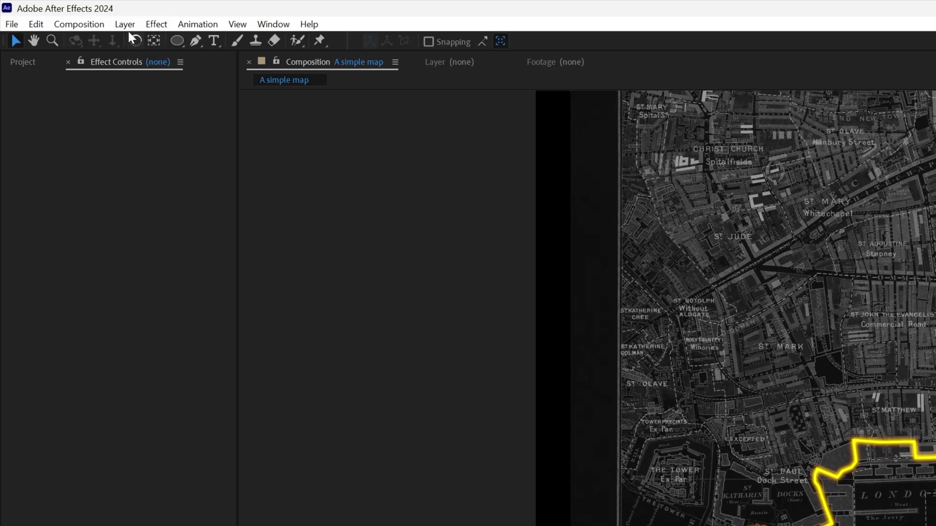
Create a new adjustment layer above all other layers and name it Vignette
click(63, 11)
mouse_move(69, 21)
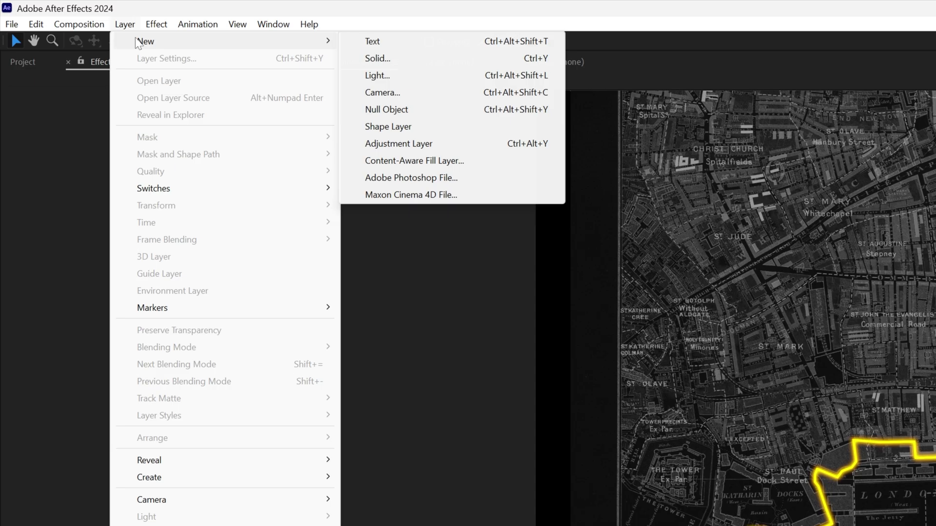
click(390, 141)
key(Return)
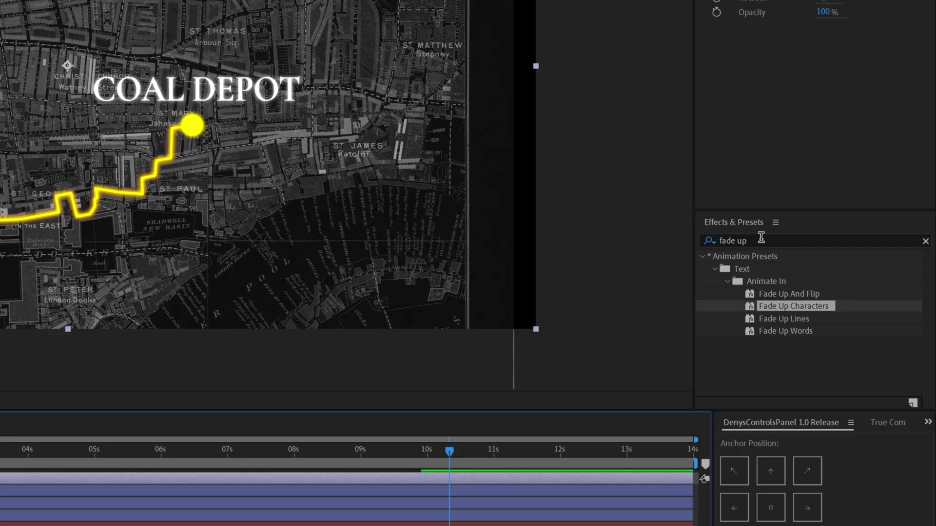
Apply the Curves effect to the Vignette layer, bend the RGB curve's middle downward, and compare the picture with and without the layer
click(761, 238)
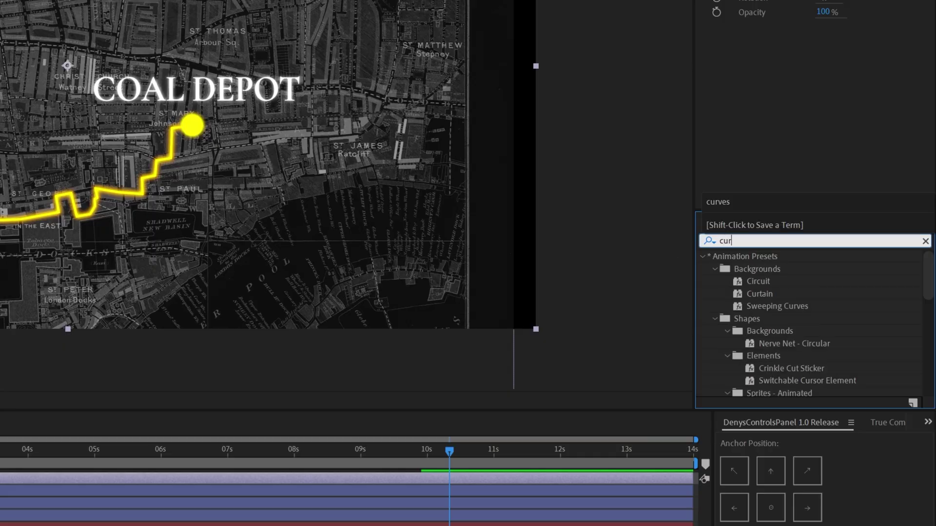
text(ves)
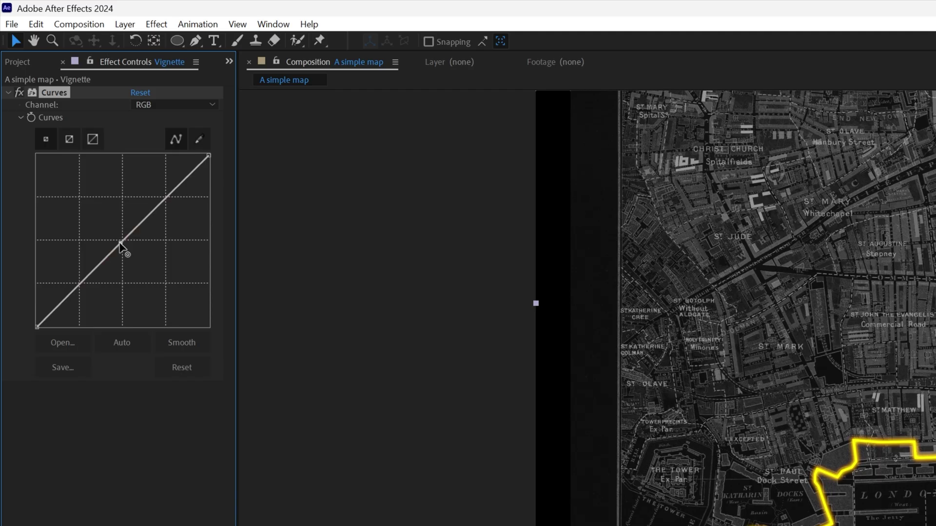
drag(61, 126, 64, 127)
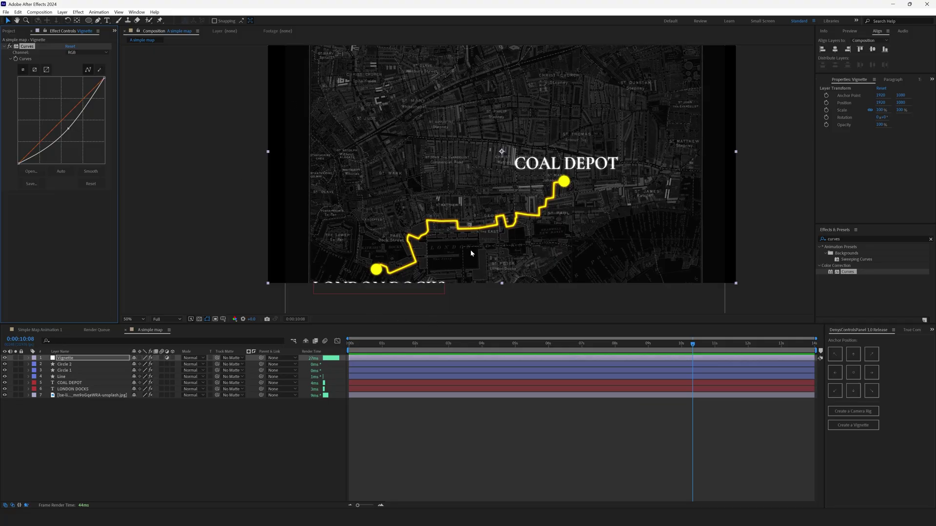
click(5, 358)
click(5, 359)
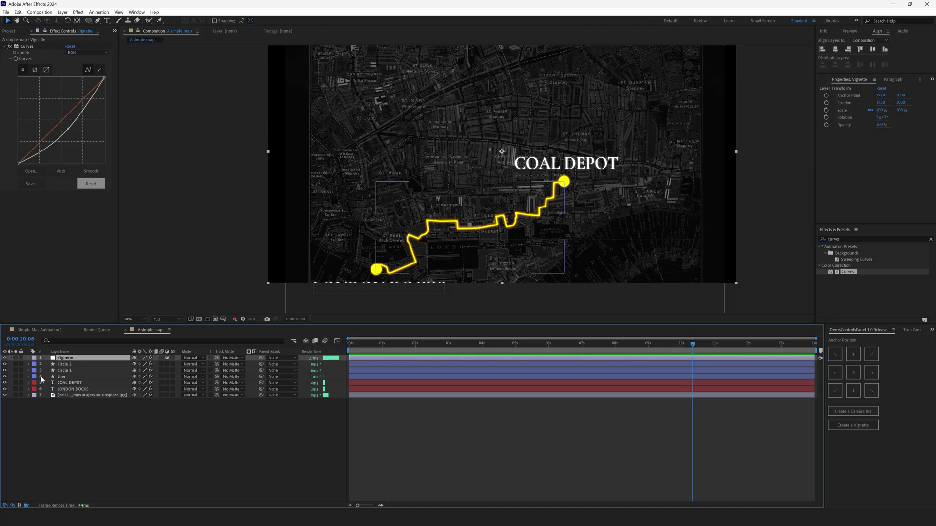
Add an elliptical mask filling the frame to the Vignette adjustment layer and set the mask to Inverted
double_click(88, 20)
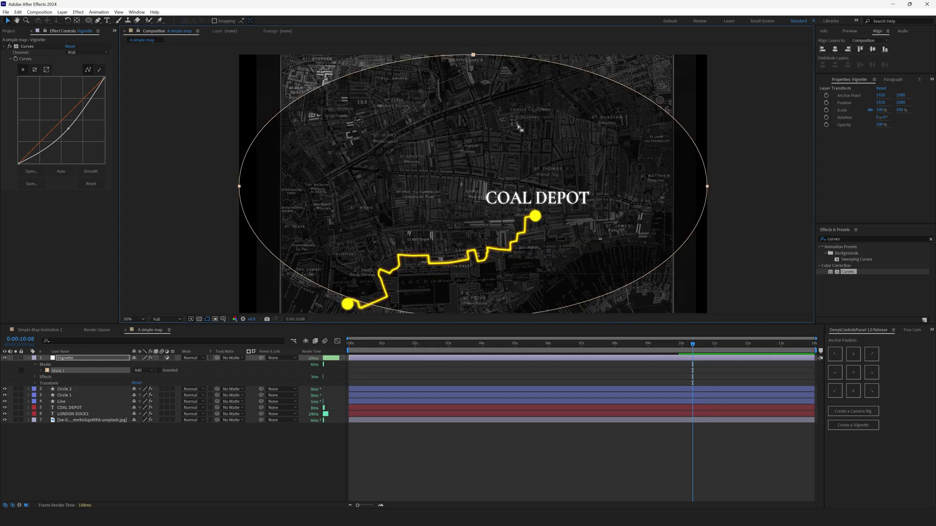
drag(353, 223, 348, 214)
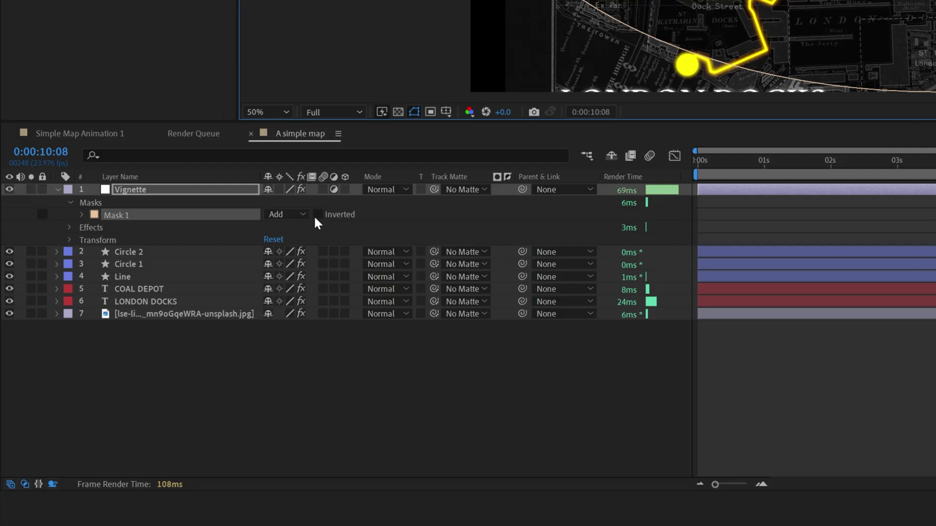
click(317, 216)
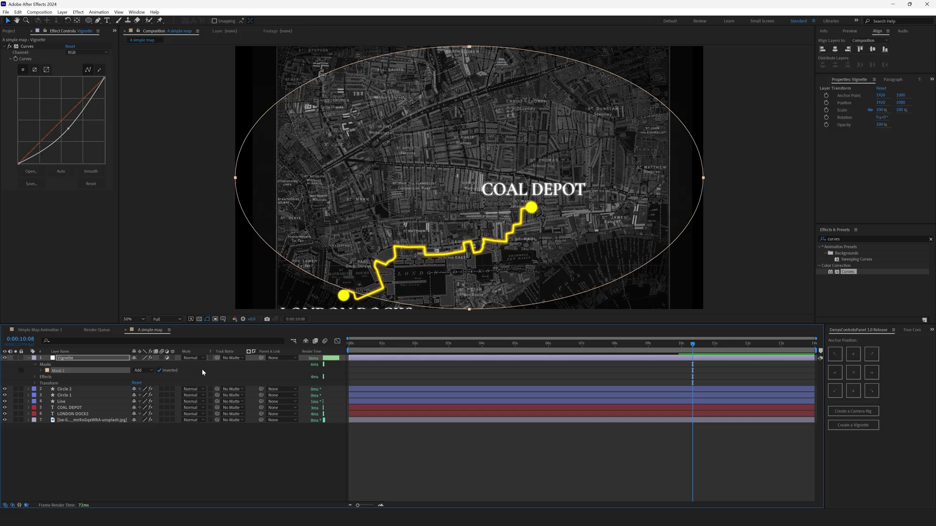
click(488, 342)
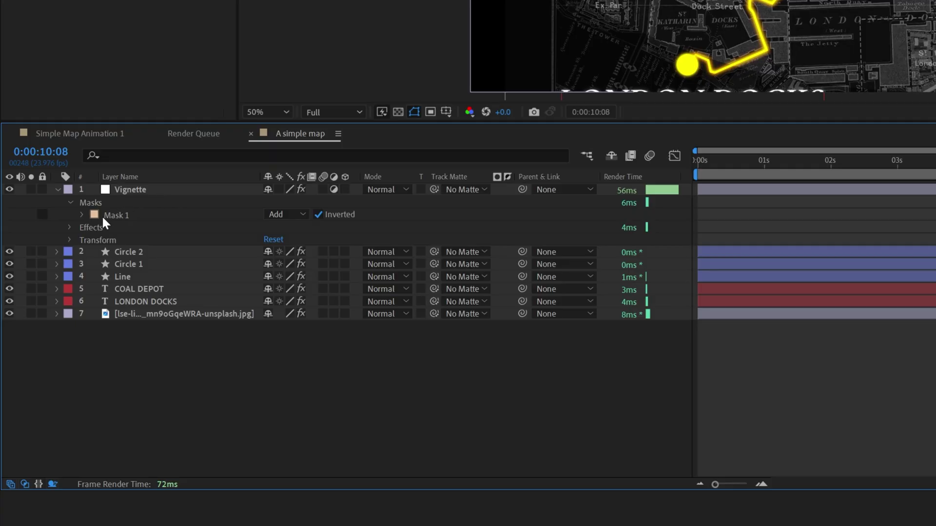
Set the Mask Feather of the Vignette layer's Mask 1 to 600 pixels
click(55, 370)
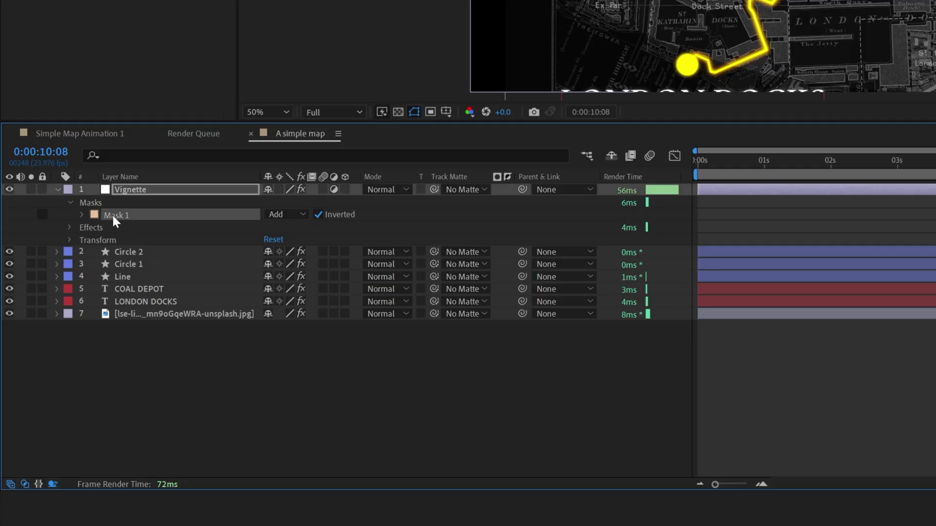
click(82, 215)
click(299, 241)
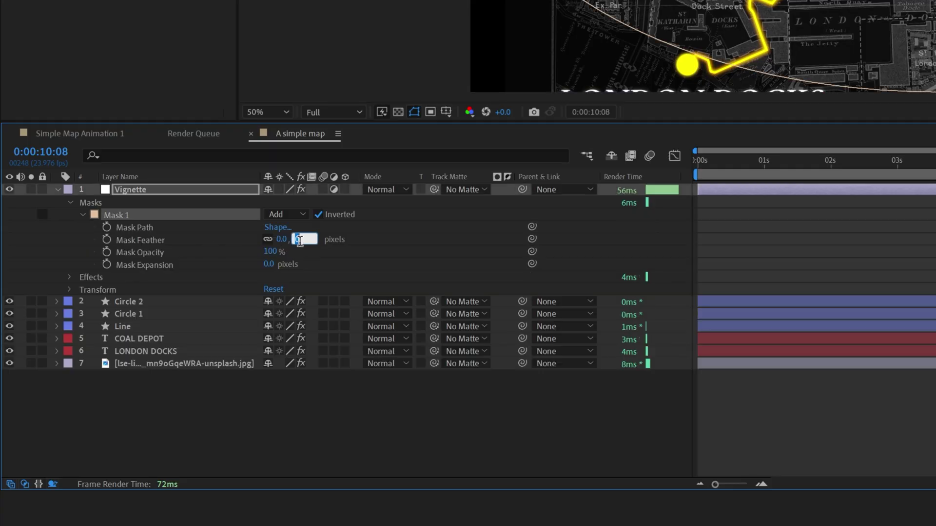
text(600)
key(Return)
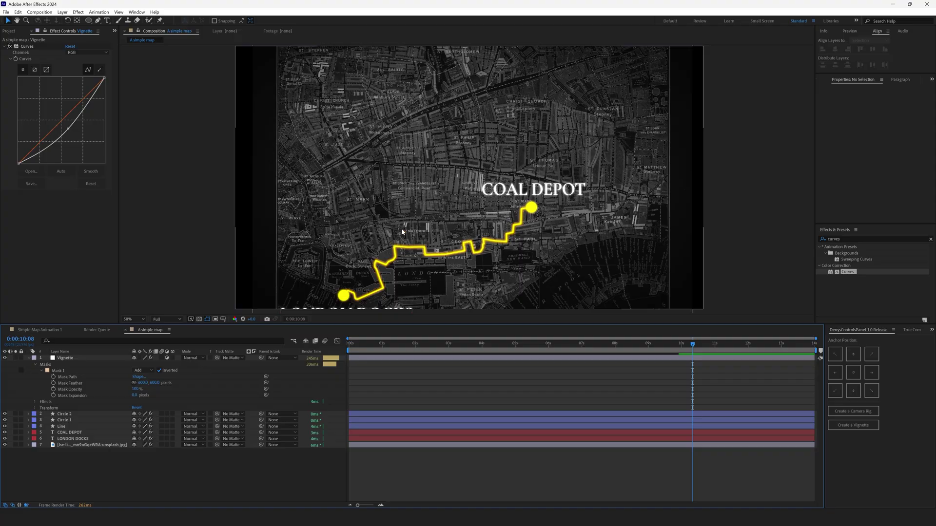
scroll(402, 232, down, 2)
scroll(403, 232, up, 2)
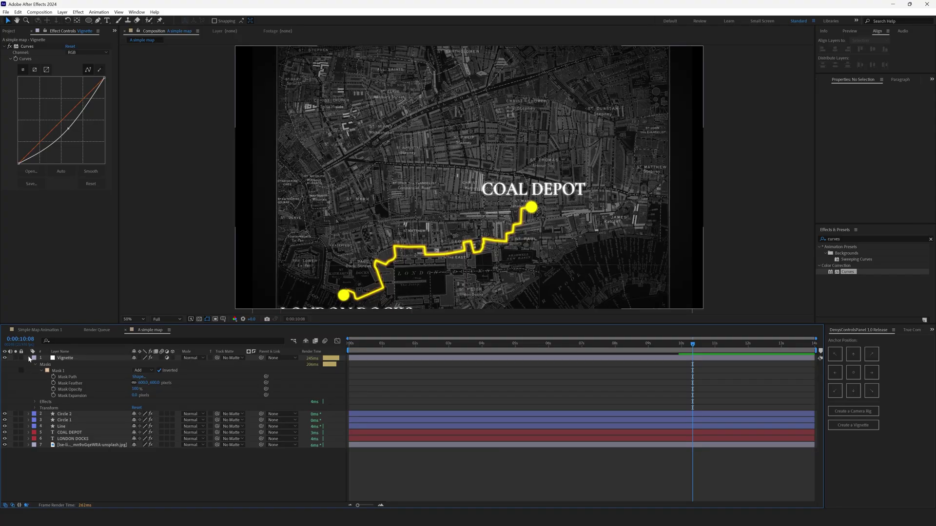
Collapse the Vignette layer's properties and hide the layer to see the map without it
click(28, 358)
click(64, 359)
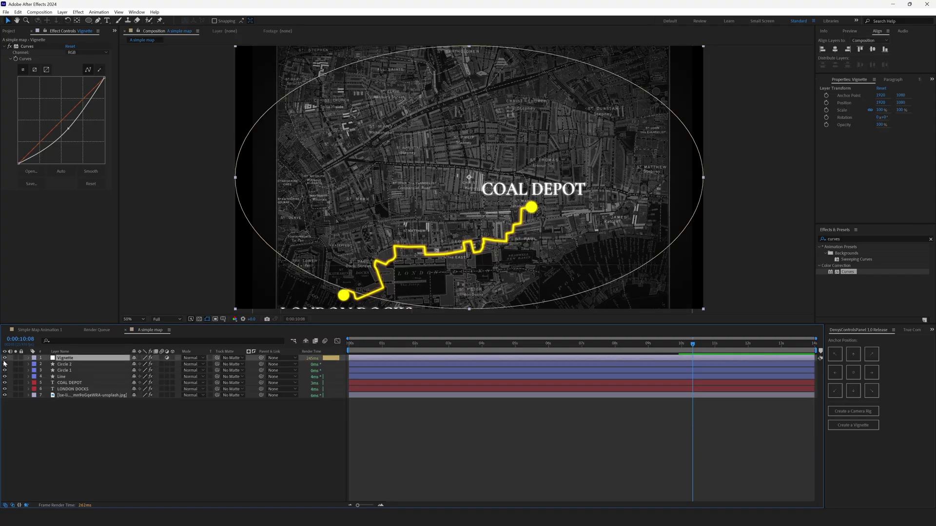
click(117, 417)
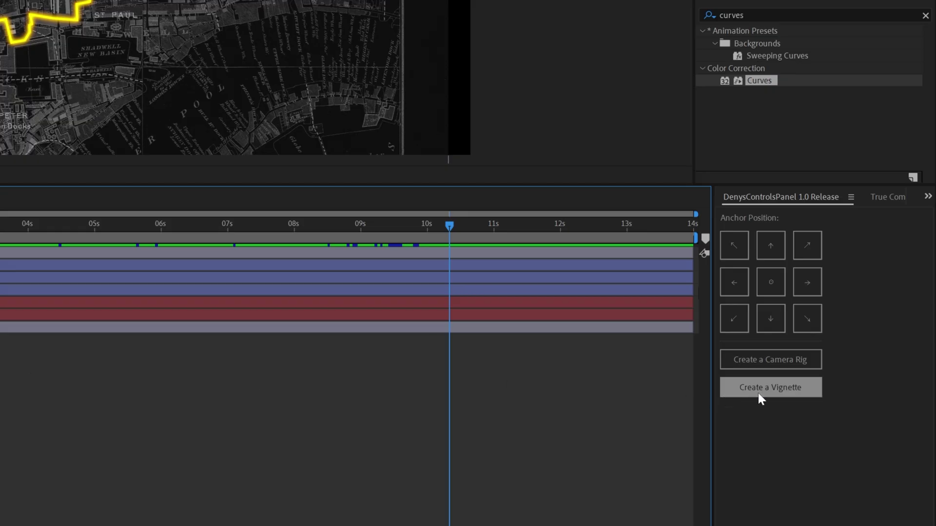
Replace the hand-made Vignette layer with one generated by the vignette script, darkened by bending its RGB curve downward
click(758, 393)
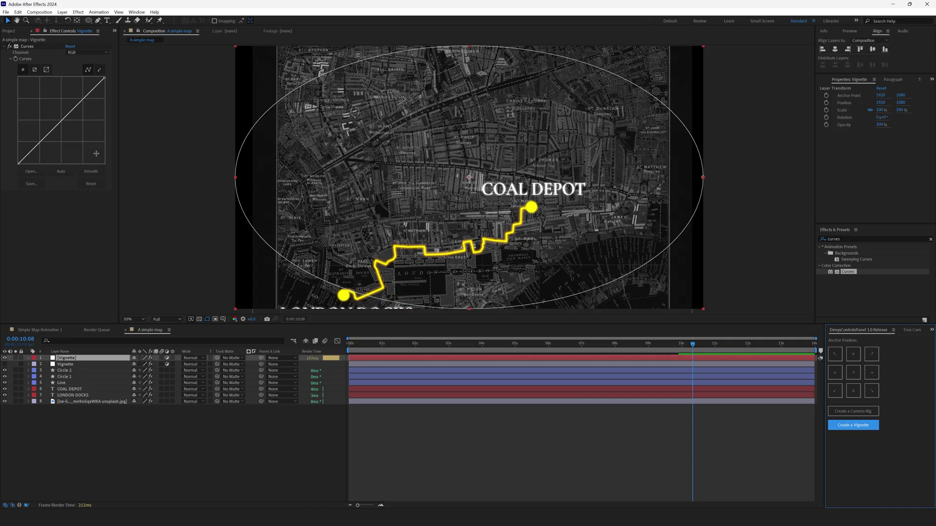
drag(61, 120, 72, 133)
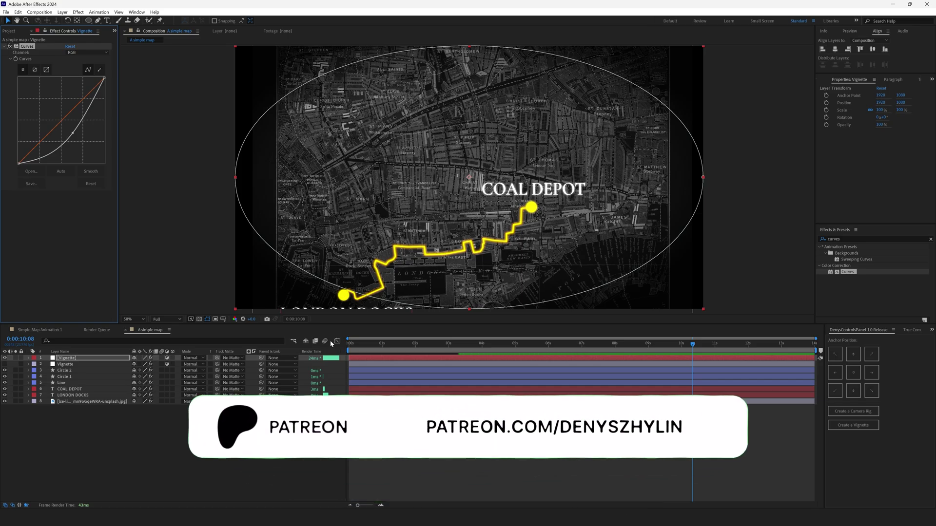
click(62, 365)
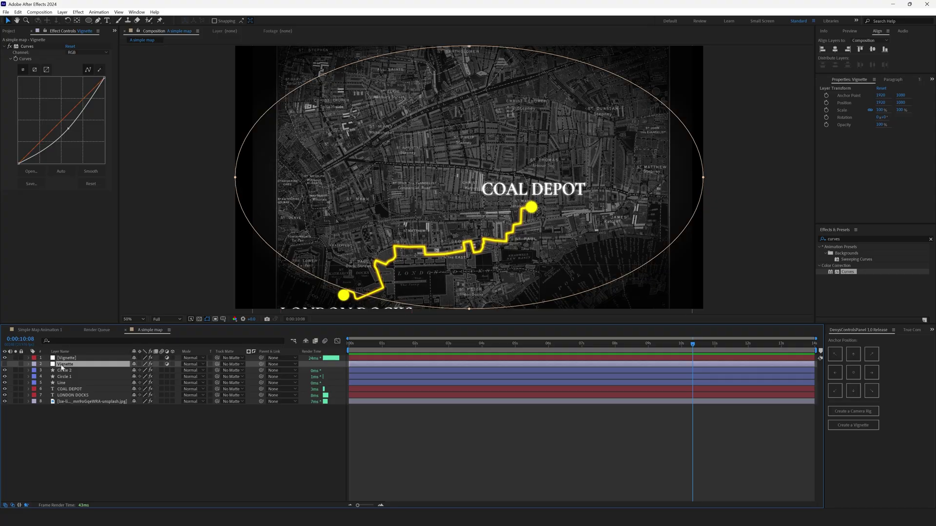
key(Delete)
Set the mask feather of the script-generated [Vignette] layer to 600 pixels and collapse its properties
click(74, 359)
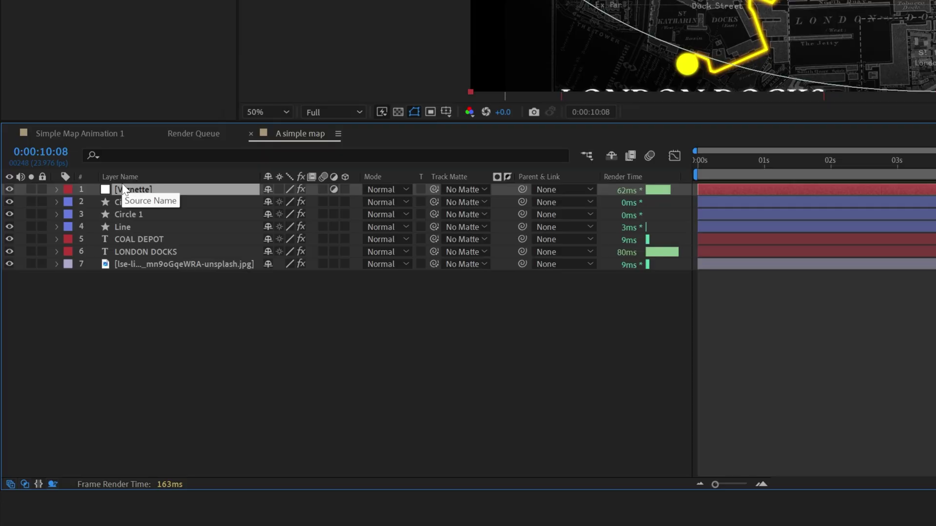
key(f)
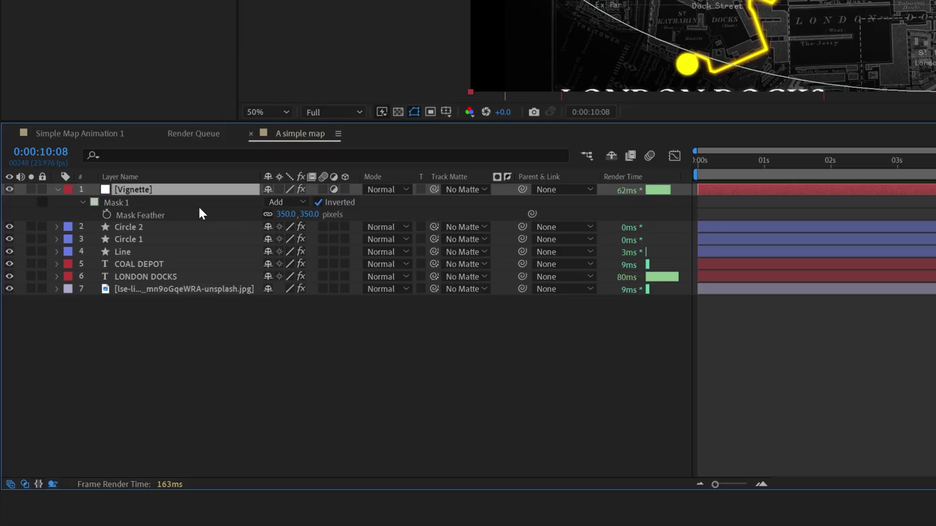
click(287, 215)
text(600)
key(Return)
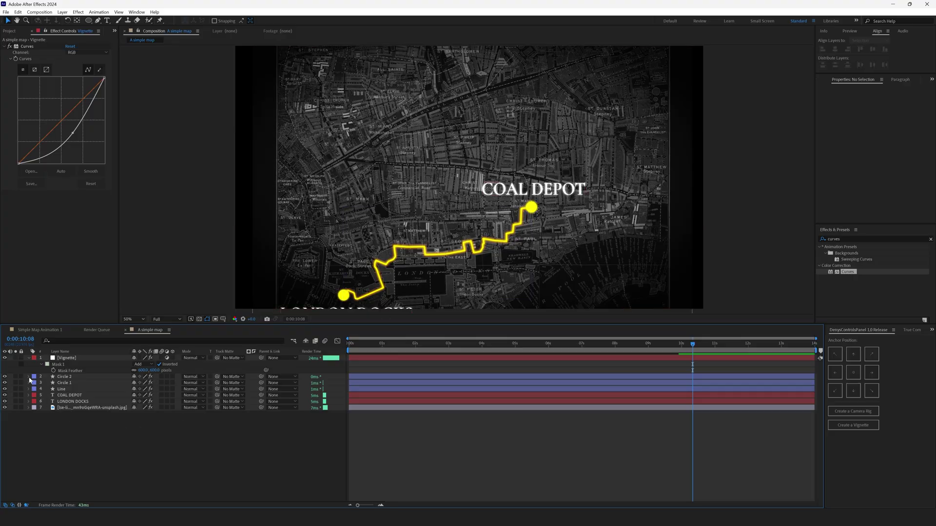
click(28, 358)
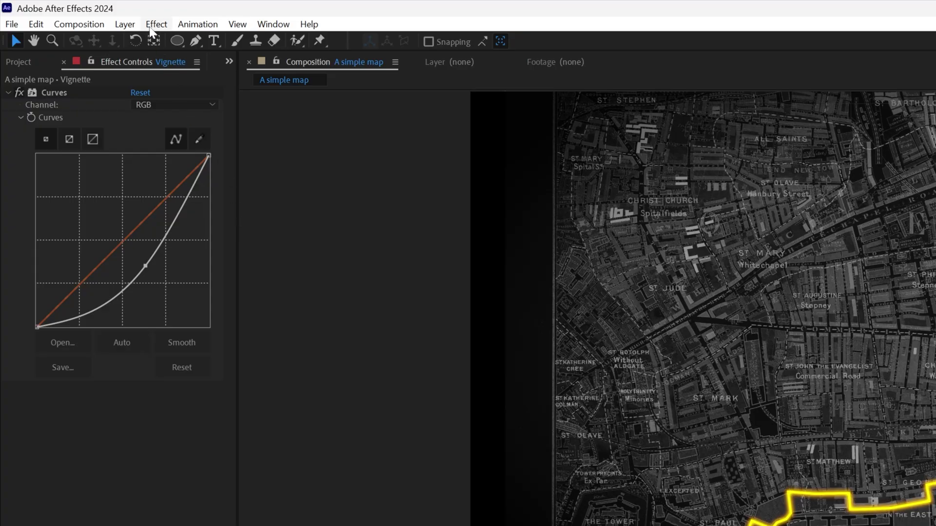
Create a one-node camera layer named Camera 1 with the 50mm preset
click(125, 24)
mouse_move(151, 43)
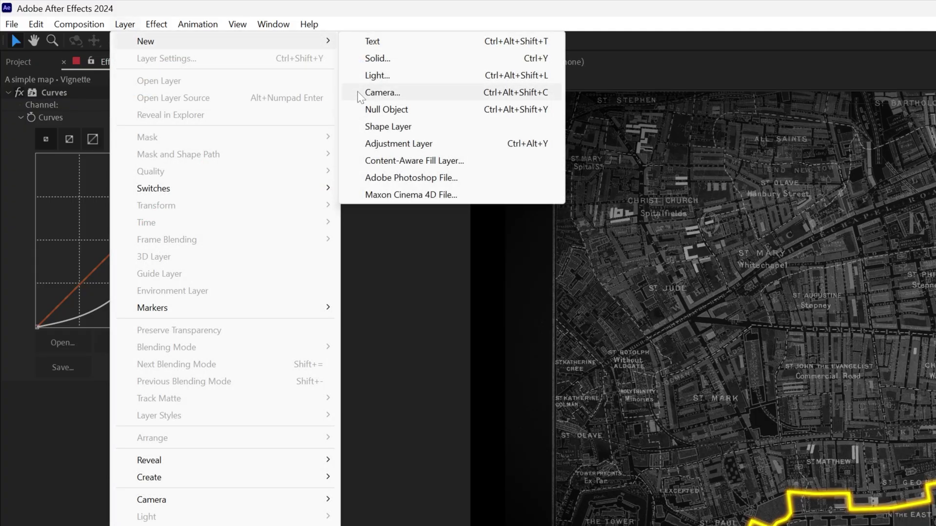
click(385, 90)
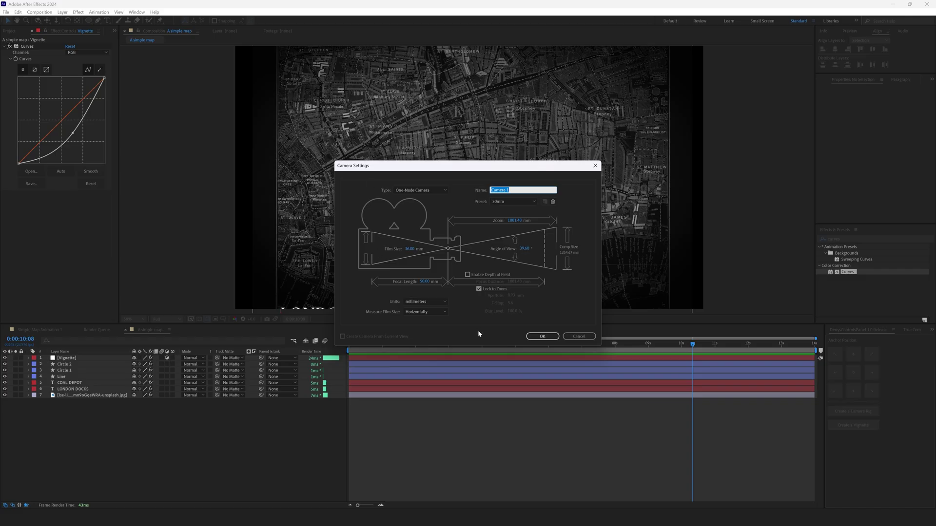
click(542, 336)
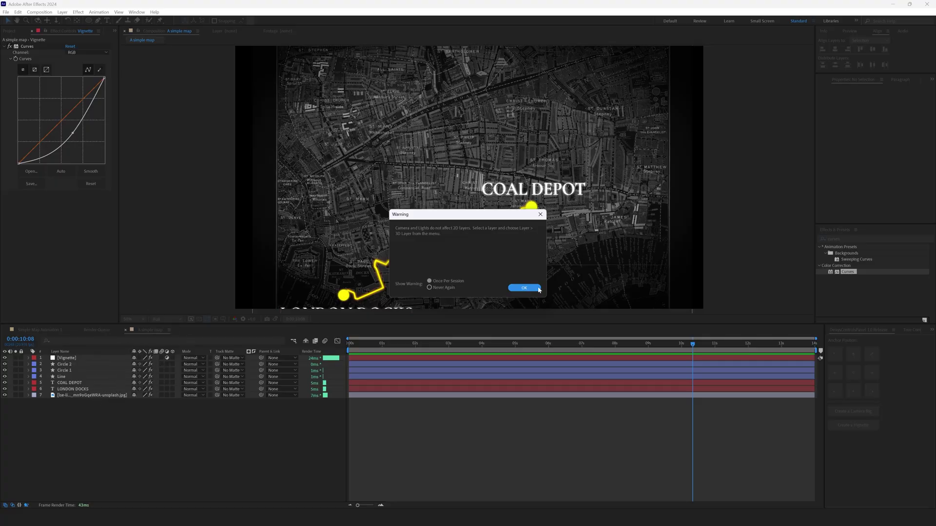
click(524, 288)
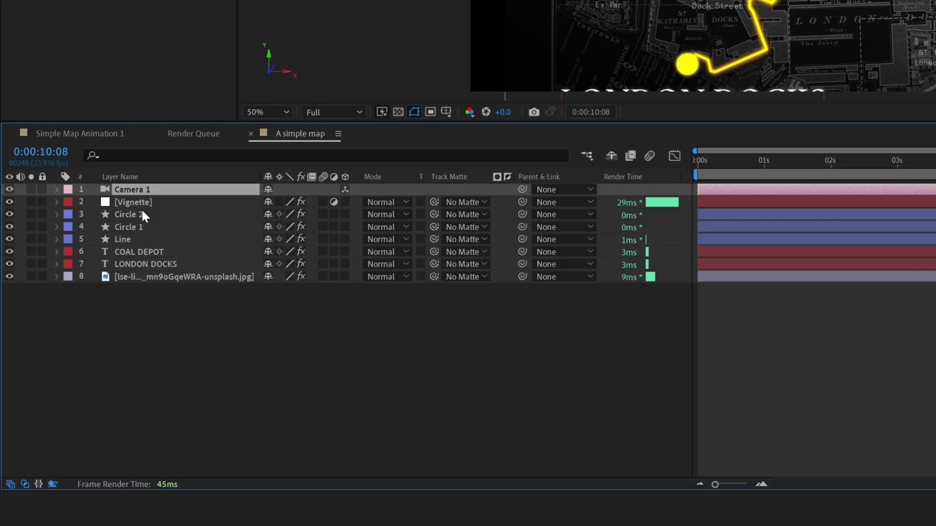
Turn on the 3D layer switch for all layers from Circle 2 down to the map image
click(69, 371)
shift+click(73, 401)
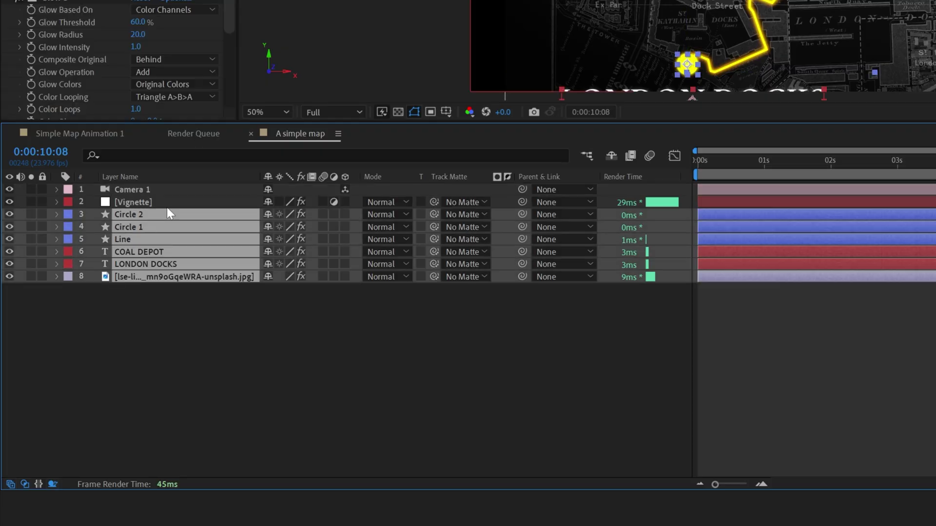
click(345, 277)
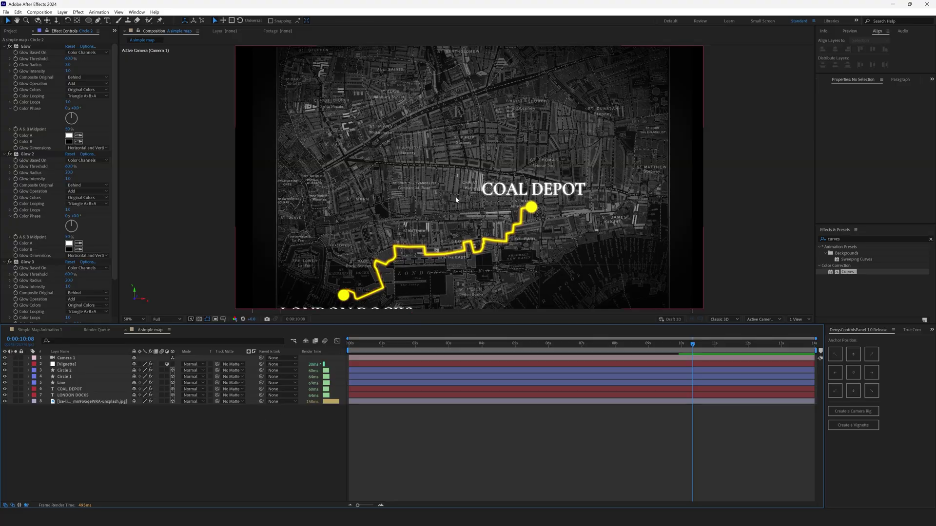
click(177, 418)
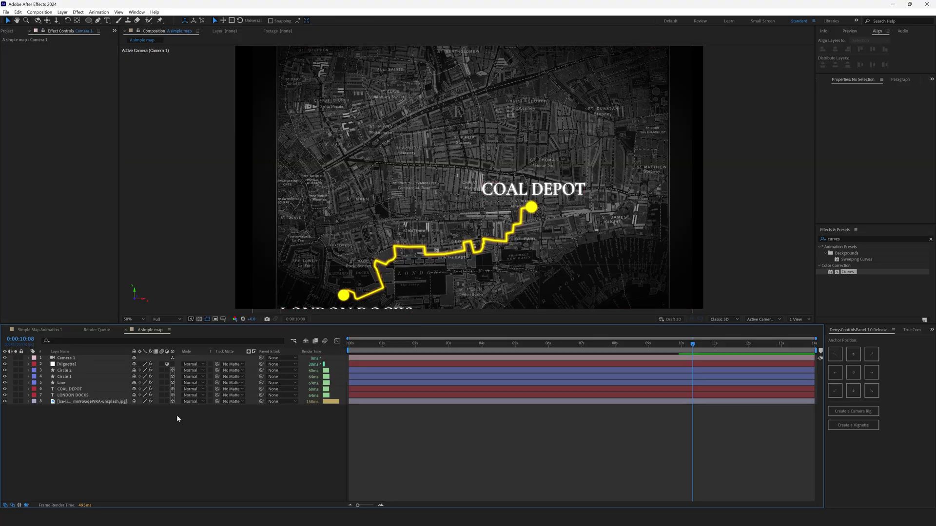
Add a 3D null object named Camera Controls and parent Camera 1 to it
click(73, 361)
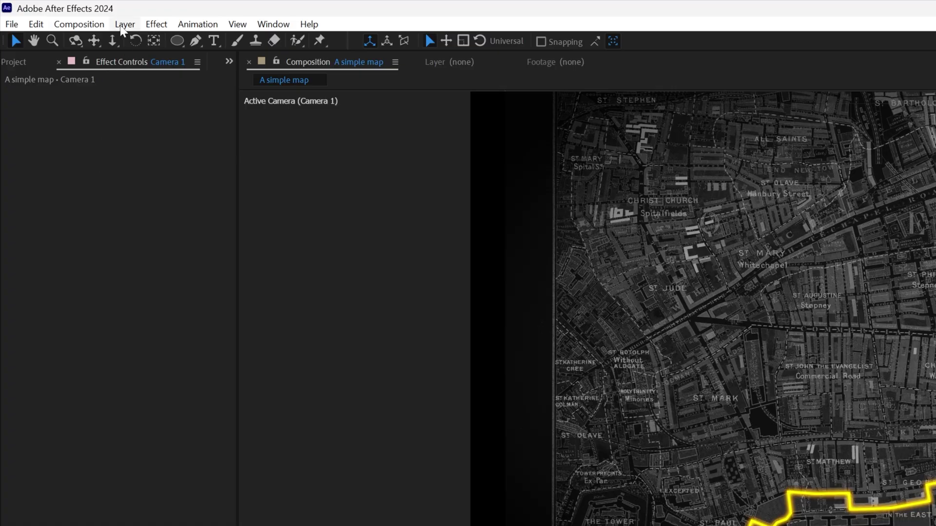
click(125, 24)
mouse_move(141, 42)
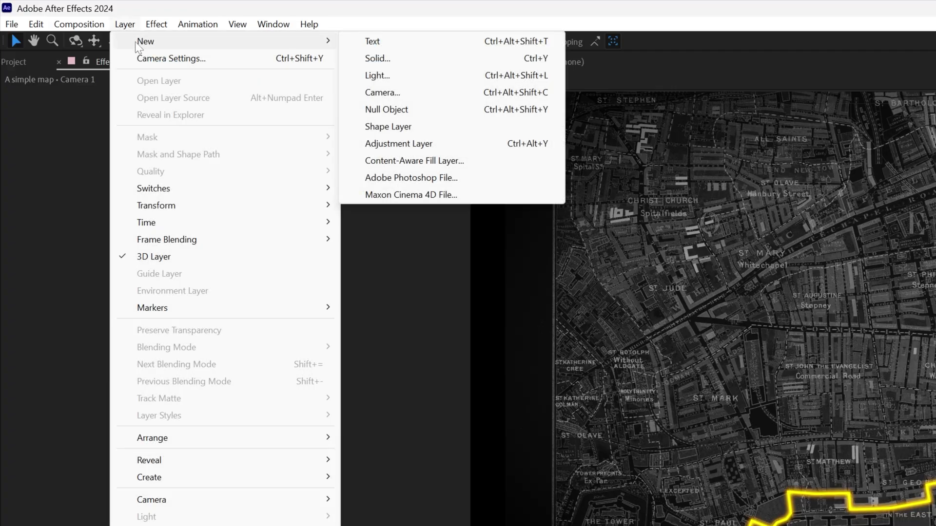
click(367, 109)
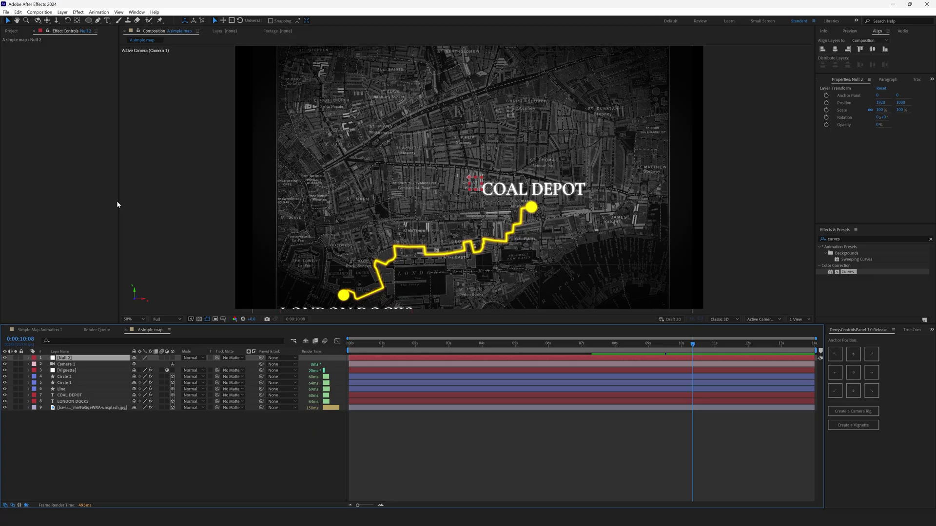
key(Return)
text(Camera Controls)
key(Return)
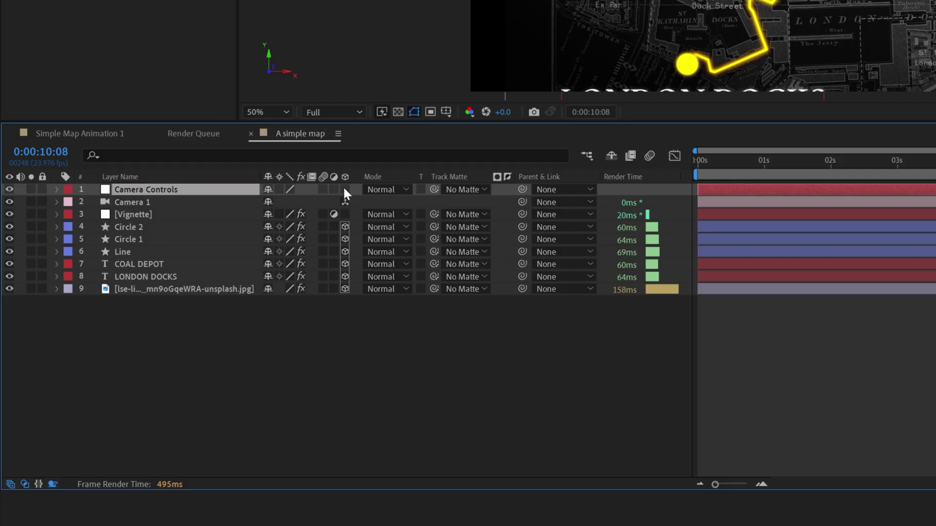
drag(523, 202, 180, 191)
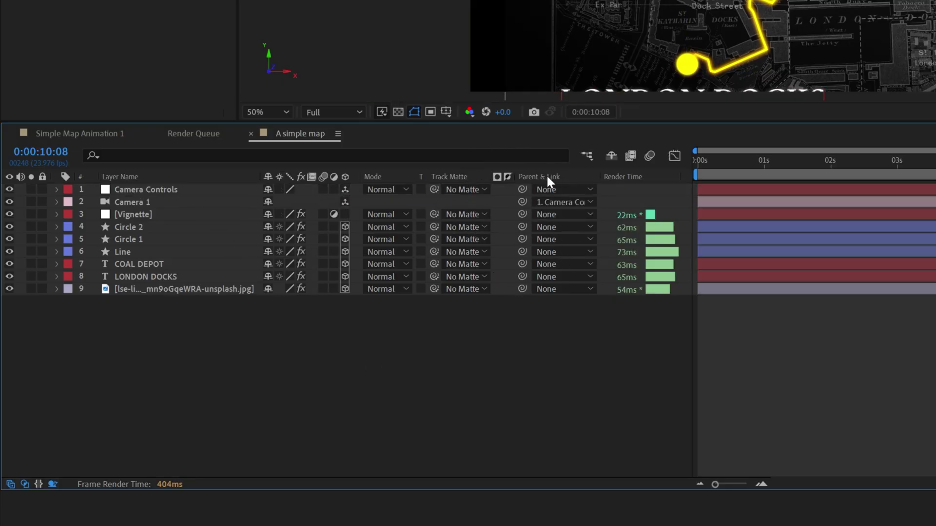
Toggle the timeline's Layer Switches and Transfer Controls panes off and back on
key(F4)
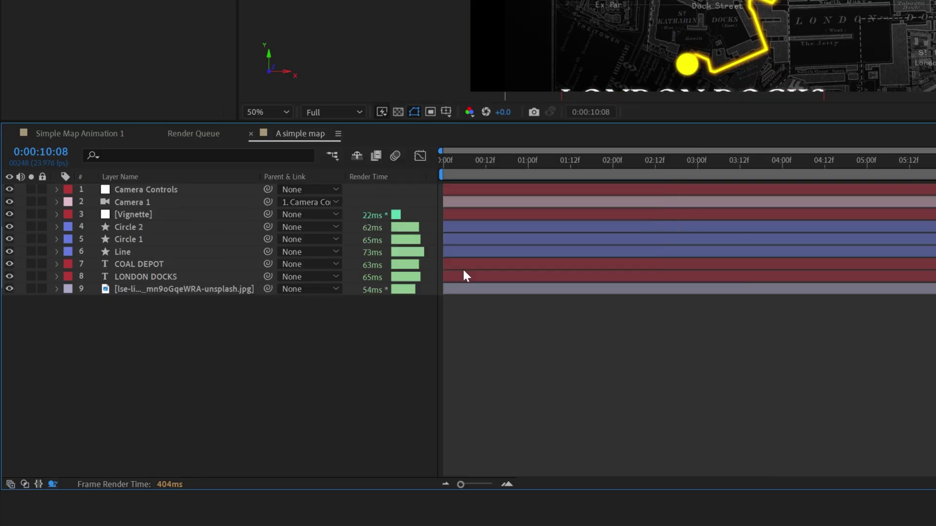
key(F4)
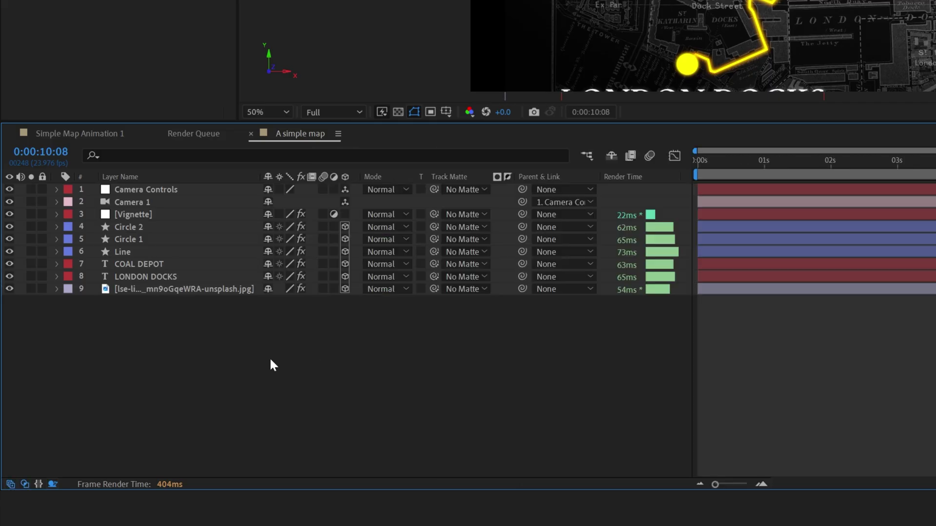
click(10, 485)
click(10, 485)
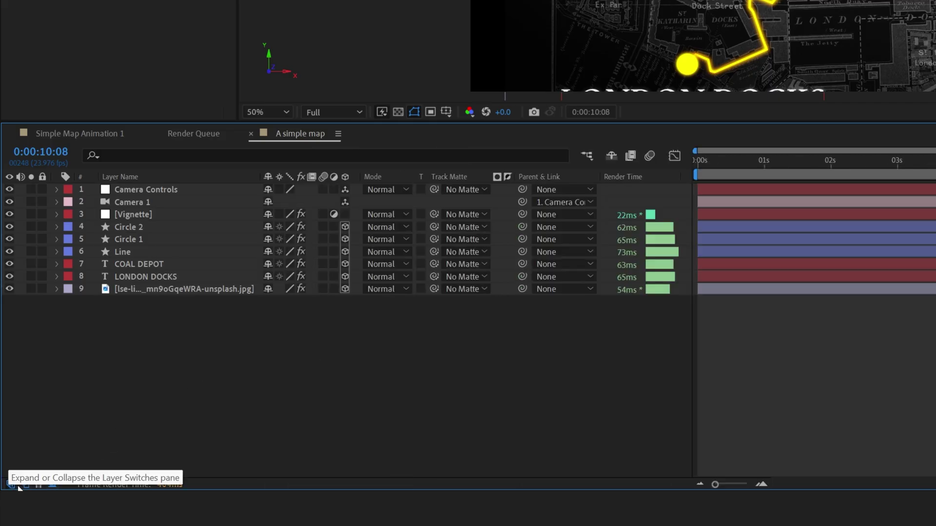
click(24, 484)
click(25, 484)
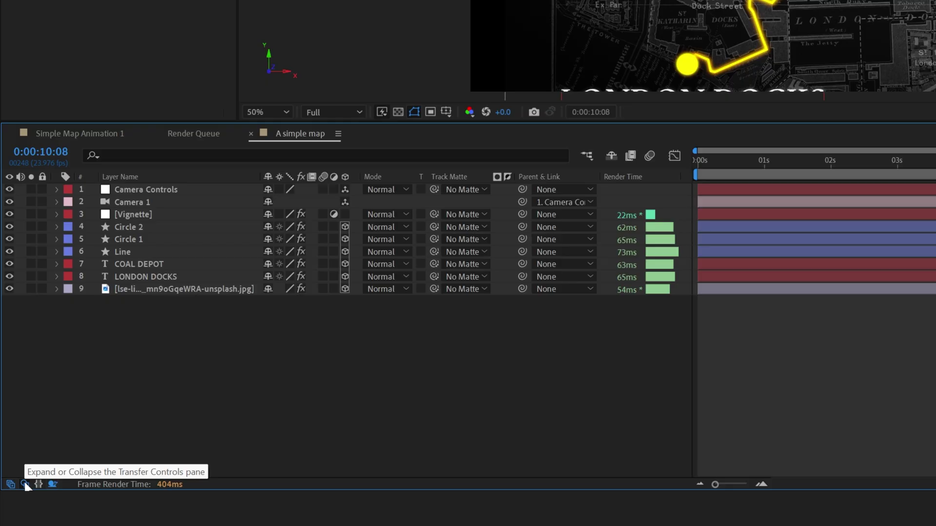
Reveal the Camera Controls null's Position and set it at the composition's start to about 1352, 1808, 1549
click(164, 204)
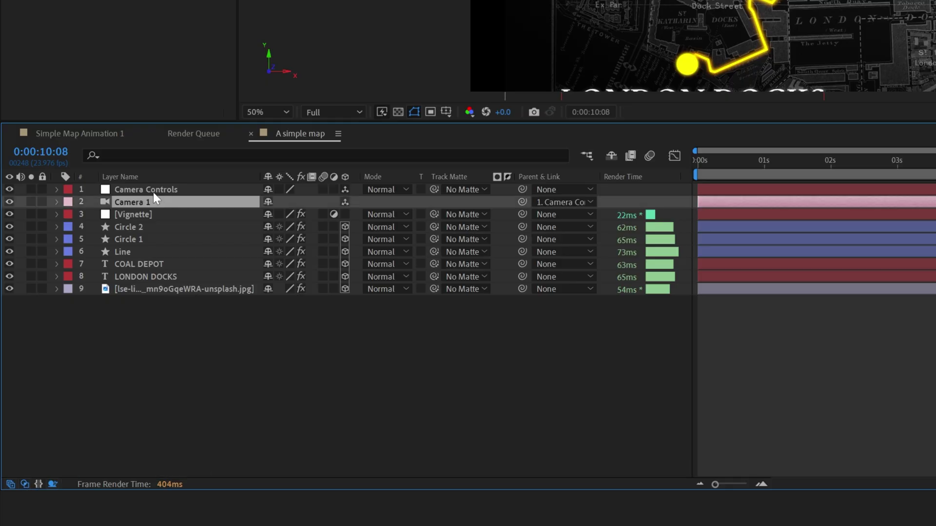
click(154, 193)
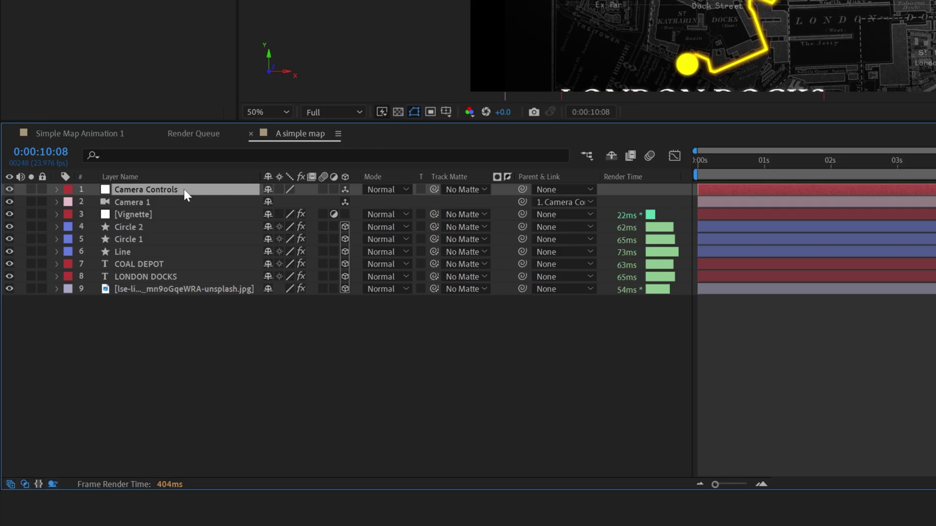
key(p)
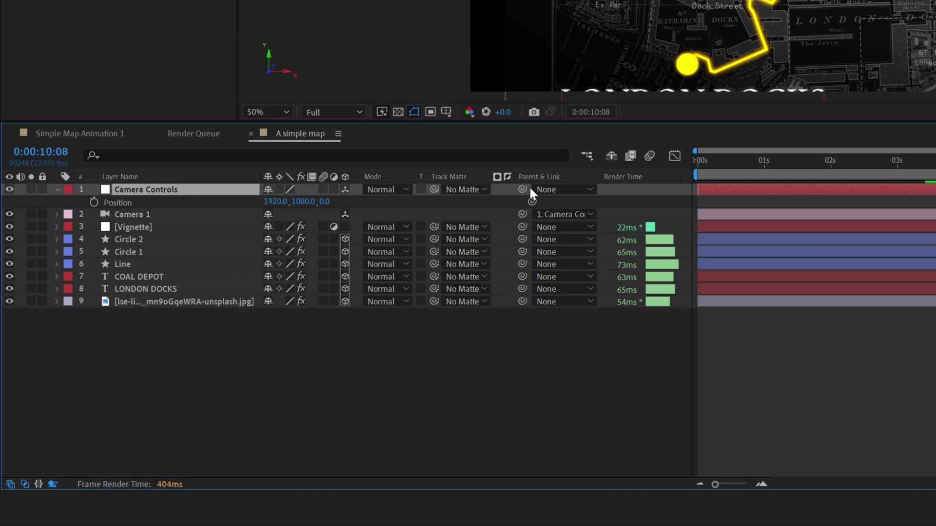
drag(734, 164, 678, 168)
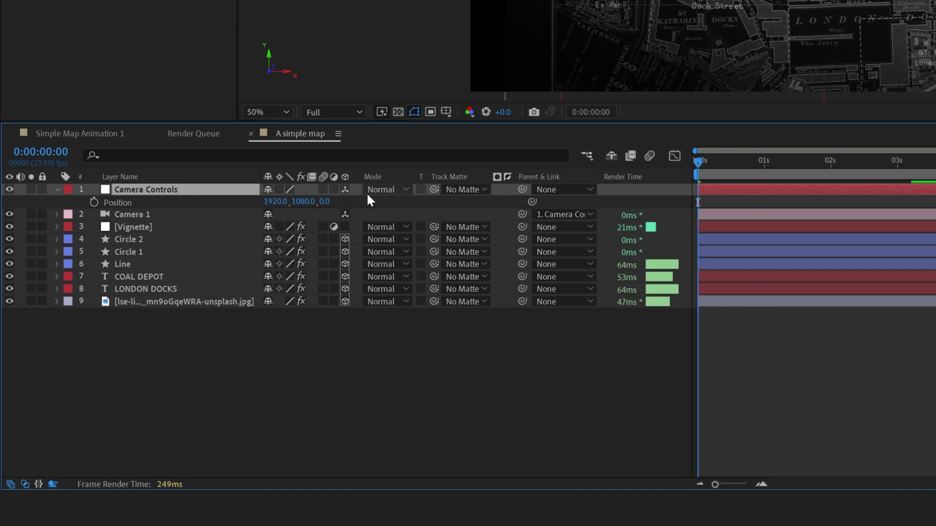
drag(302, 202, 636, 205)
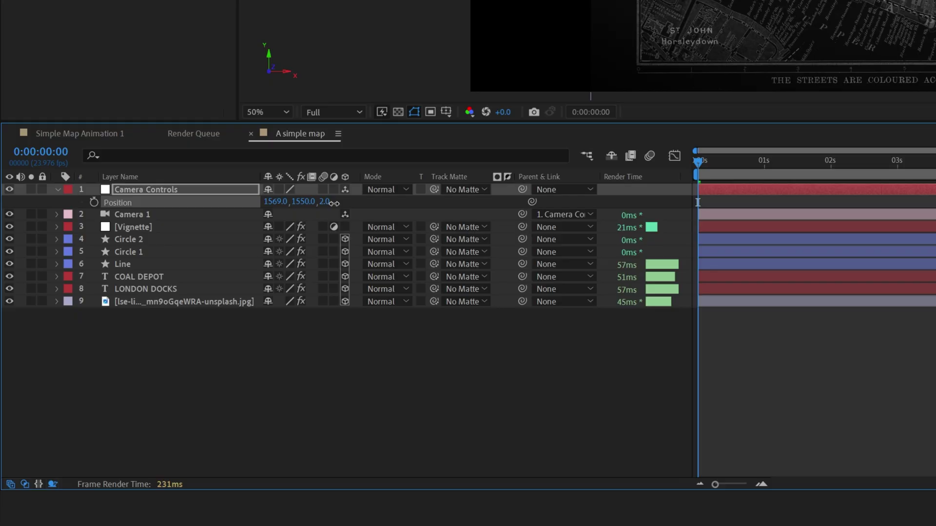
drag(165, 364, 251, 362)
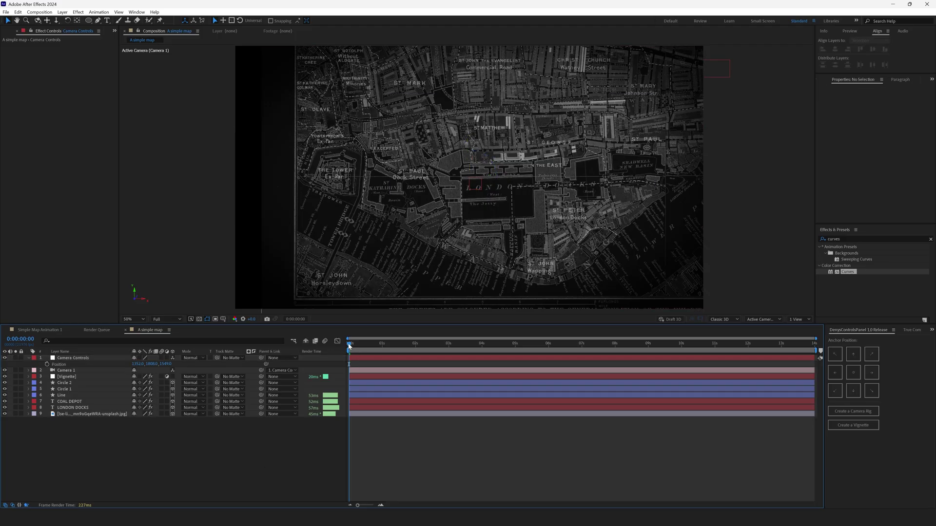
At about 0:00:01:12, reposition Camera Controls to about 893, 2046, 3003 so the view closes in on the London Docks marker
click(756, 164)
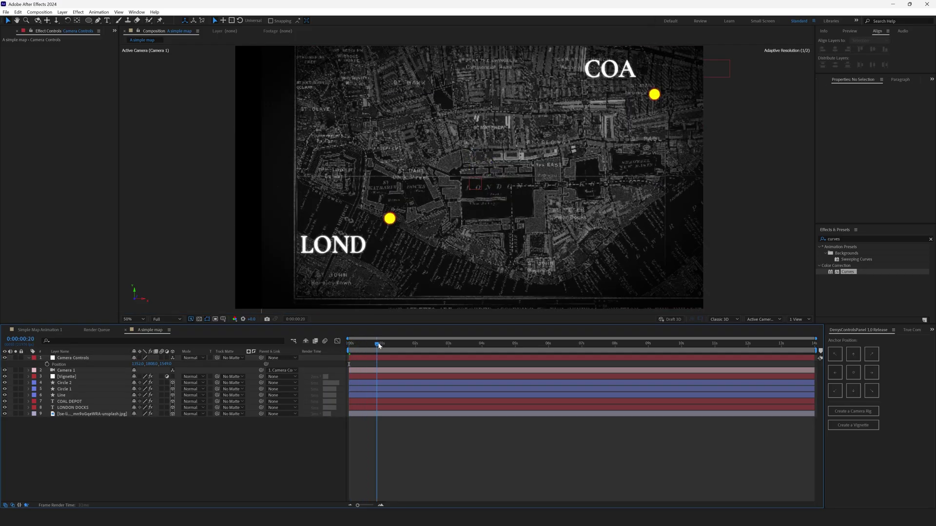
drag(379, 346, 399, 344)
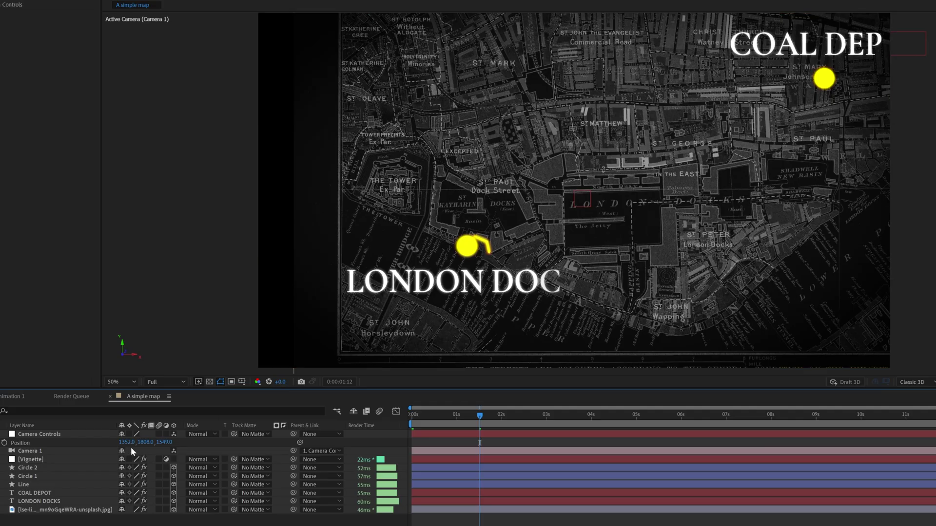
drag(138, 364, 13, 365)
drag(146, 443, 252, 446)
drag(166, 442, 278, 435)
drag(278, 435, 307, 435)
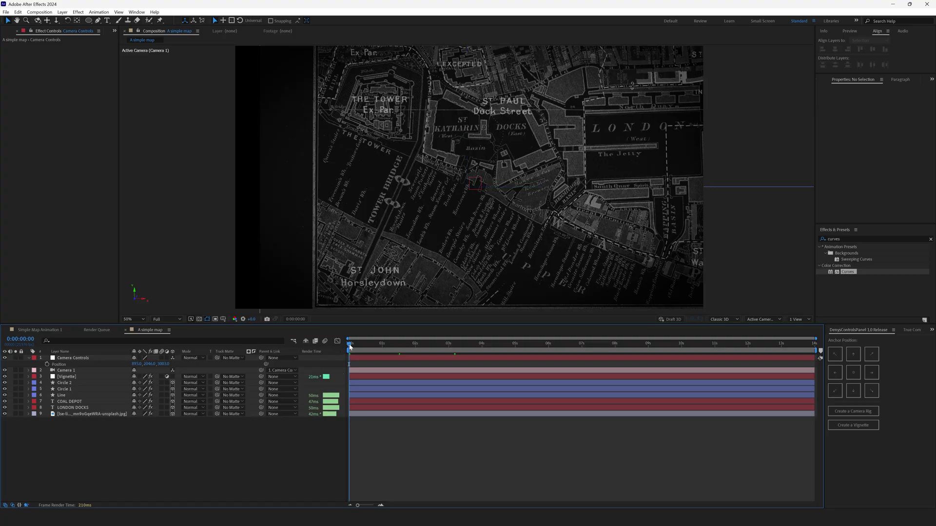
Scrub through the framing and add a Position keyframe to Camera Controls at 0:00:00:00
drag(414, 419, 501, 423)
drag(415, 349, 558, 356)
key(Home)
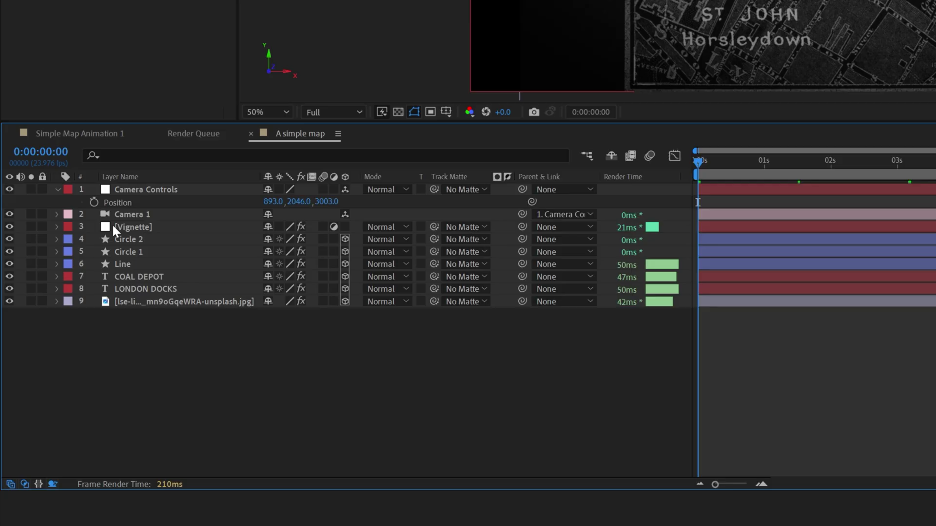
click(95, 200)
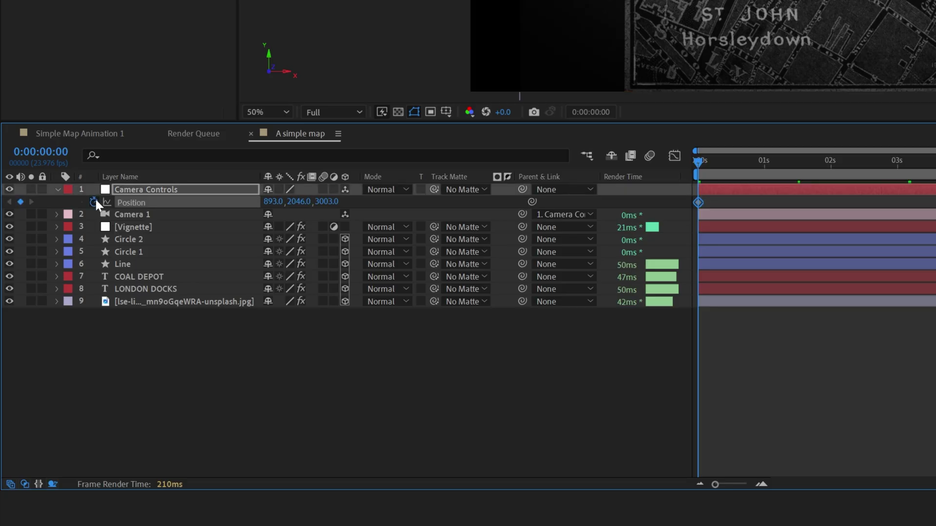
At 0:00:10:00, keyframe the Camera Controls Position at about 2429, 1322, 3003 to center the Coal Depot marker
click(455, 359)
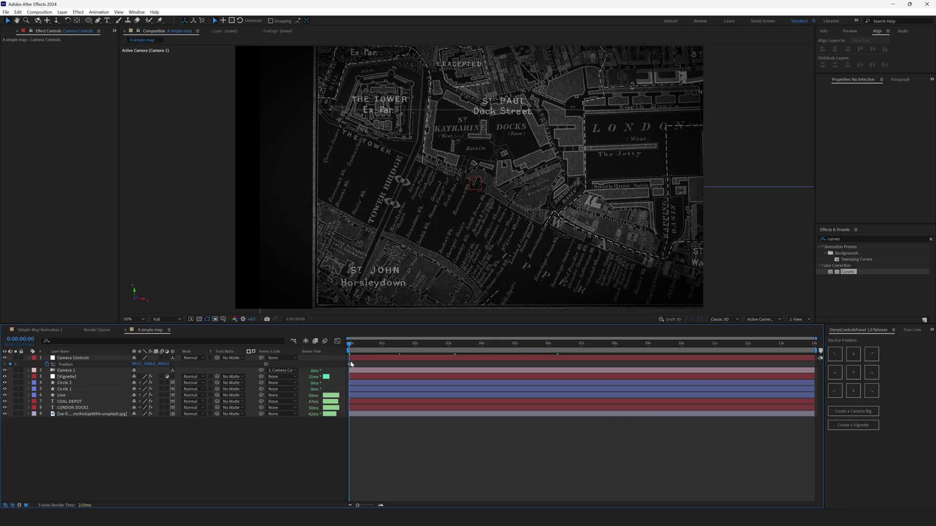
drag(350, 364, 683, 350)
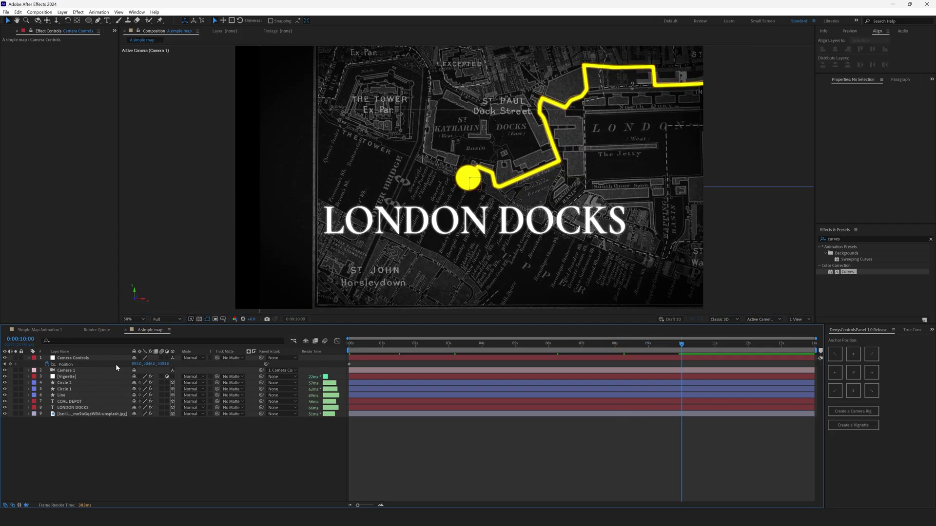
drag(137, 364, 686, 396)
drag(145, 442, 56, 445)
drag(122, 445, 156, 444)
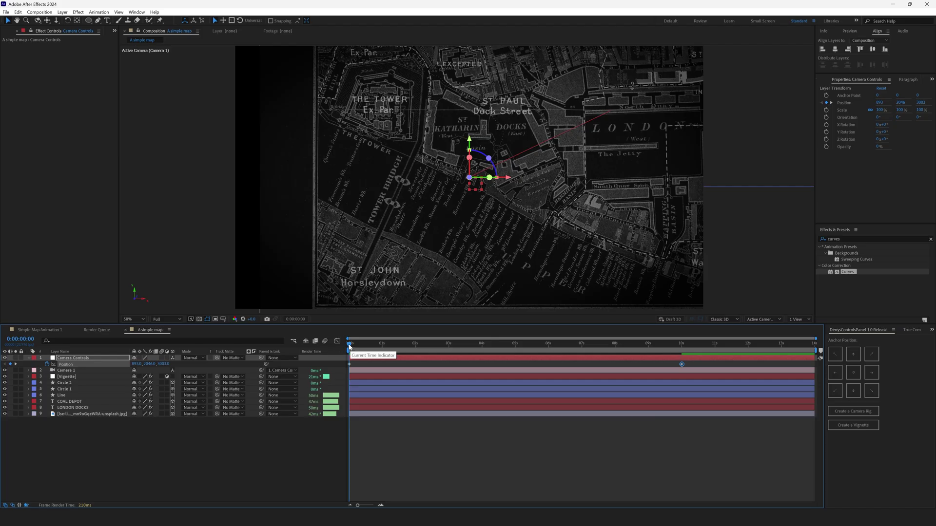
Review the camera move from London Docks to the Coal Depot by scrubbing from the start to the composition's end
drag(413, 416, 461, 419)
drag(385, 347, 661, 353)
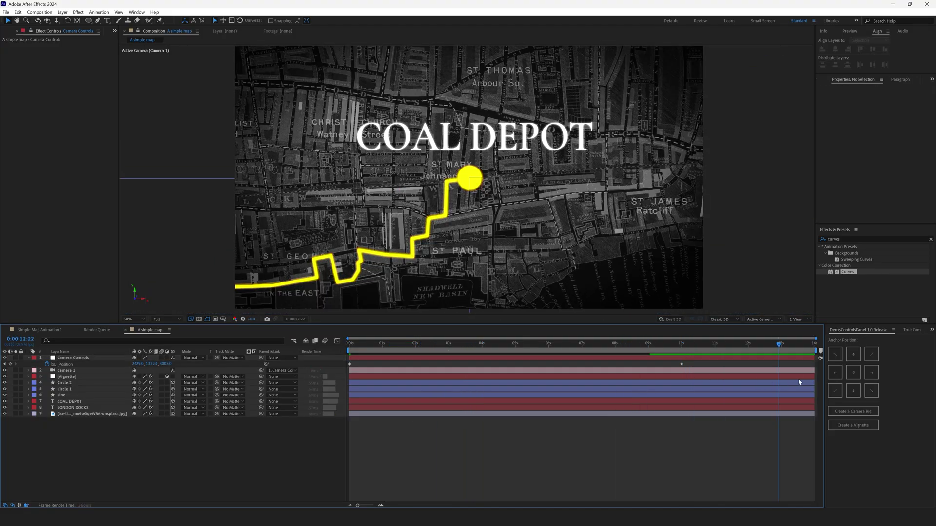
key(End)
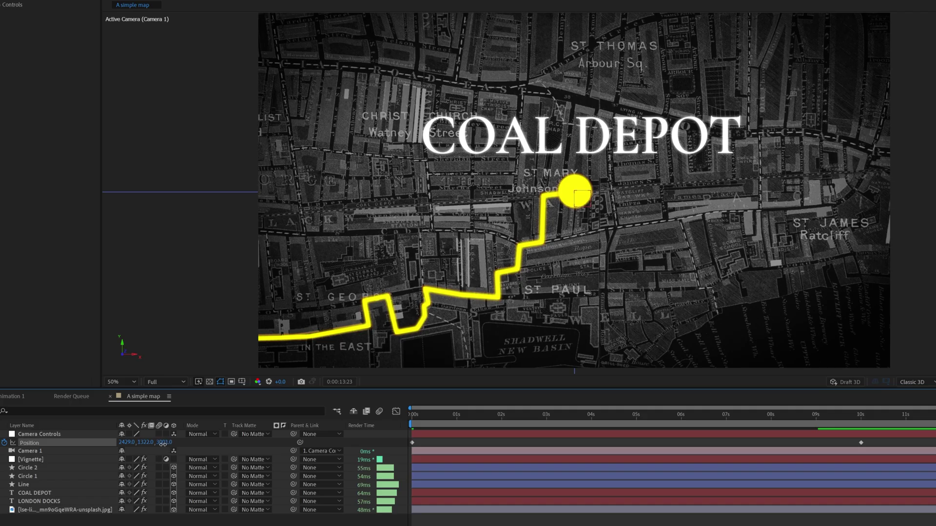
At the composition's end, 0:00:13:23, keyframe the Camera Controls Position at about 1877, 1642, -262 to frame the whole route, and review the move
drag(165, 365, 0, 366)
drag(168, 442, 93, 447)
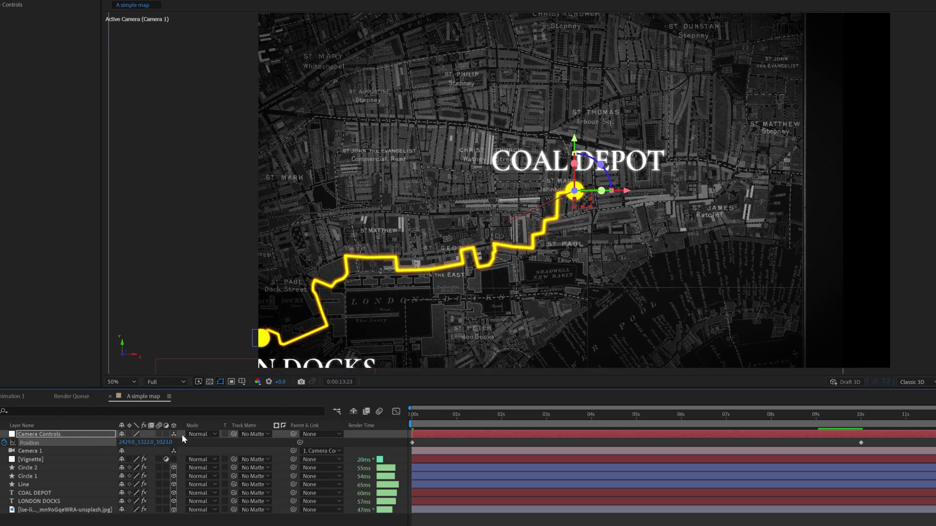
mouse_move(167, 444)
mouse_down()
mouse_move(138, 444)
mouse_move(168, 444)
mouse_move(153, 444)
mouse_up()
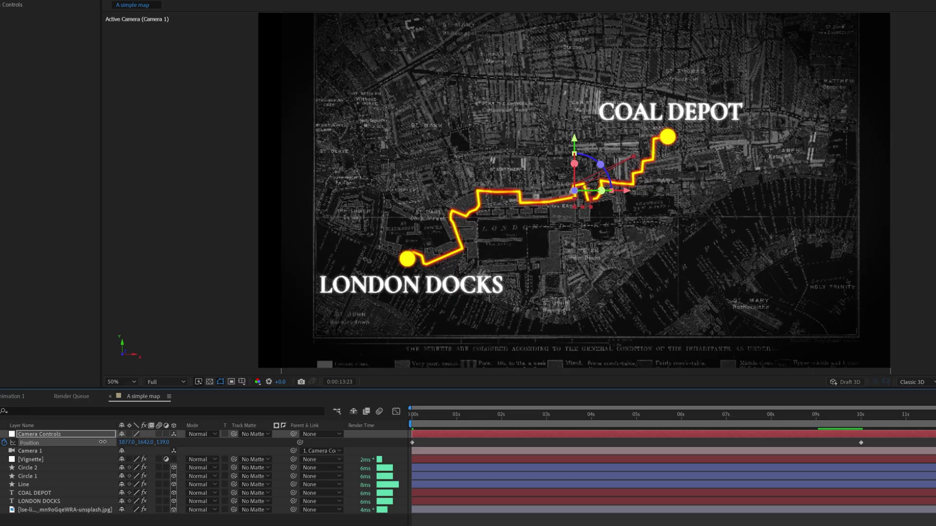
mouse_move(102, 442)
mouse_down()
mouse_move(142, 445)
mouse_move(113, 448)
mouse_up()
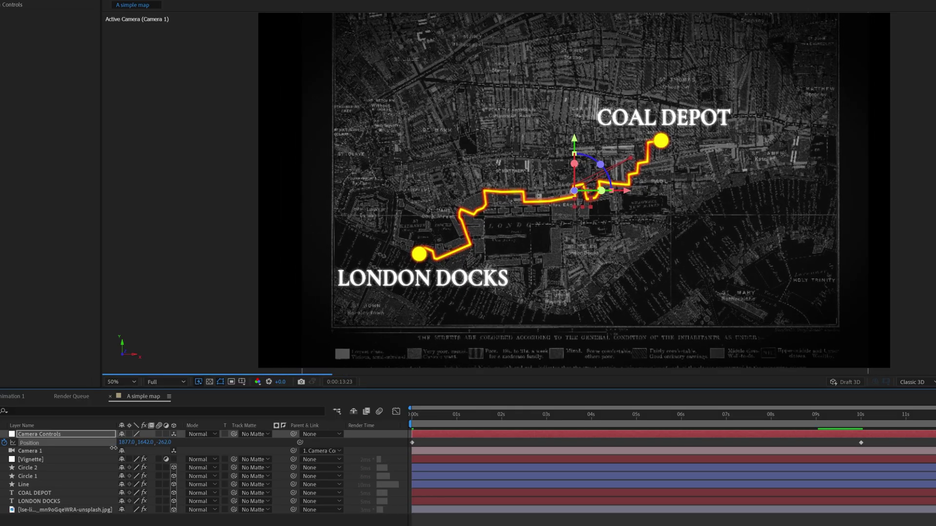
drag(412, 415, 935, 450)
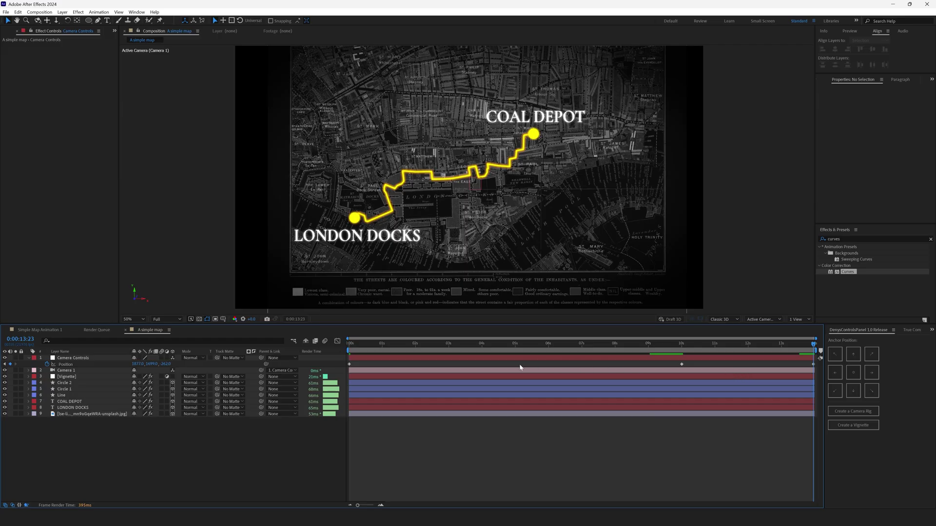
Apply Easy Ease to all three Camera Controls Position keyframes and preview the smoothed camera move
drag(338, 364, 820, 365)
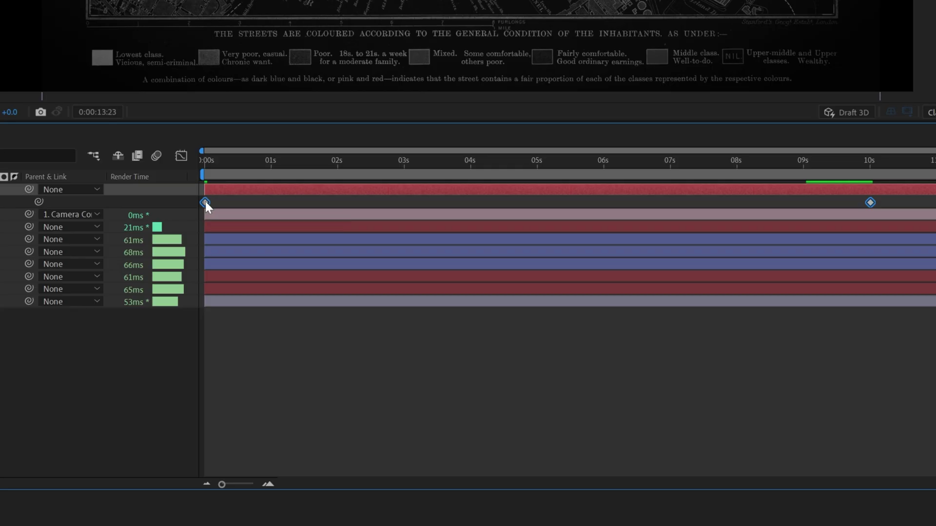
right_click(349, 364)
mouse_move(329, 432)
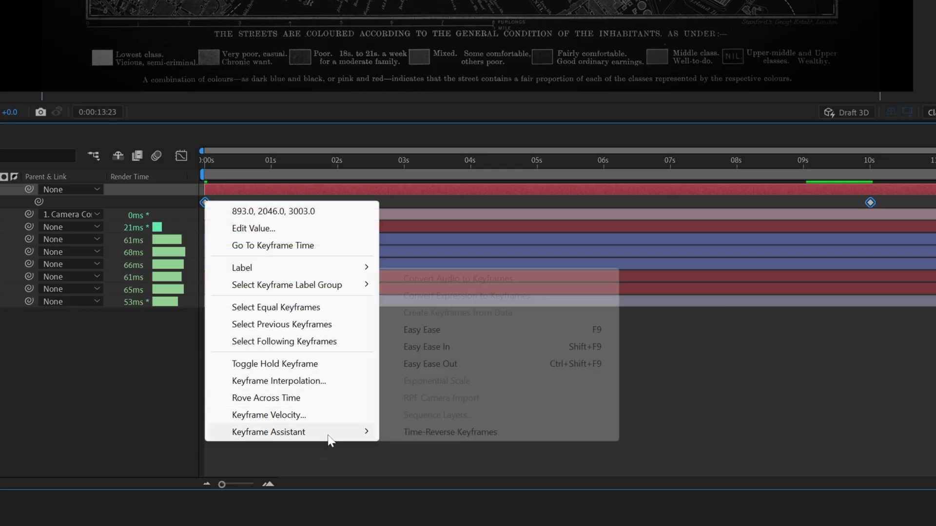
click(430, 330)
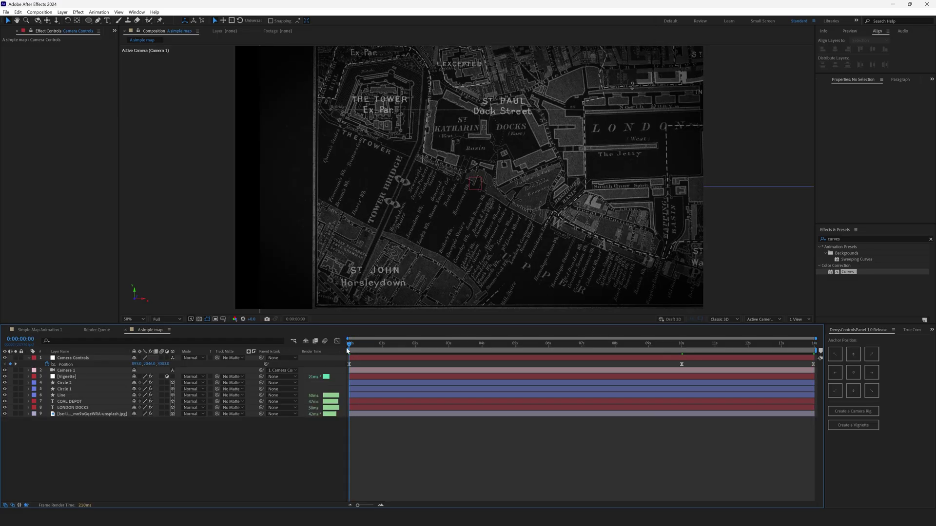
key(space)
drag(384, 354, 814, 390)
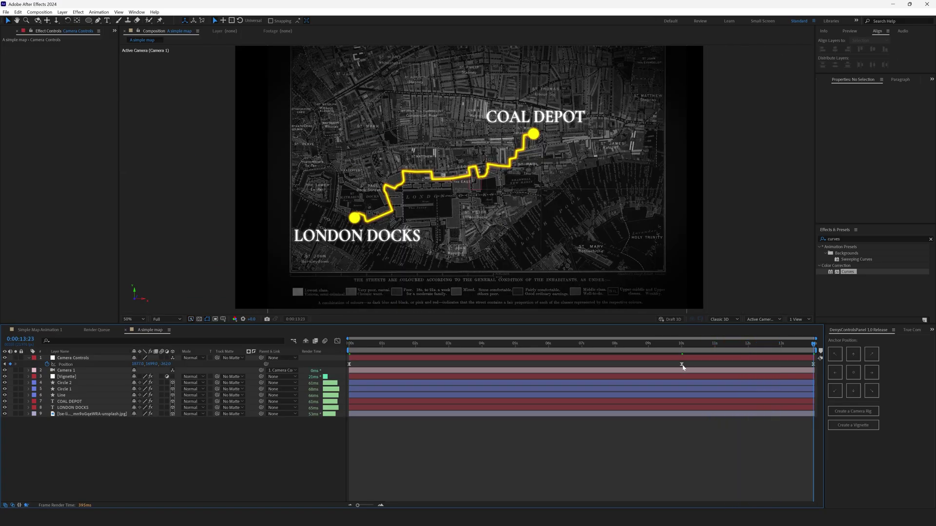
In the Graph Editor, lengthen the Position speed handles between the 10-second and final keyframes for a softer pull-out, and preview the camera move
click(682, 365)
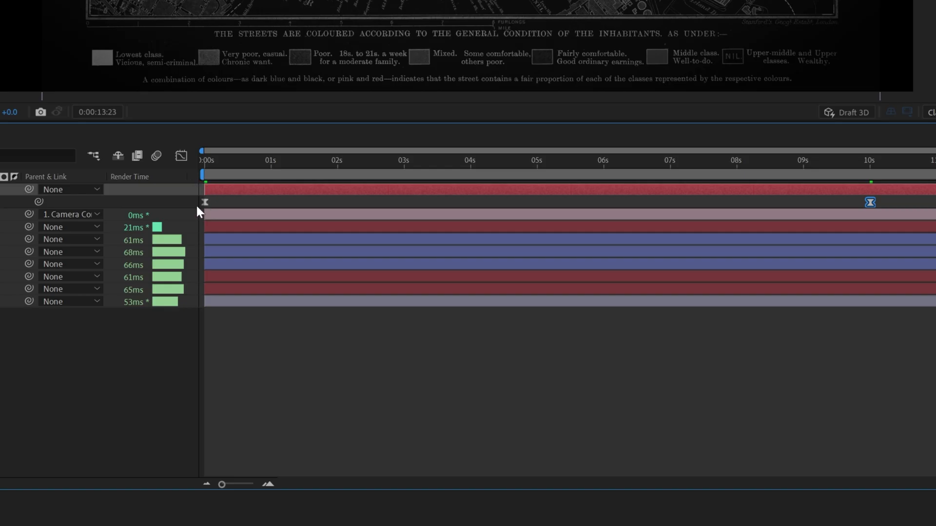
click(179, 158)
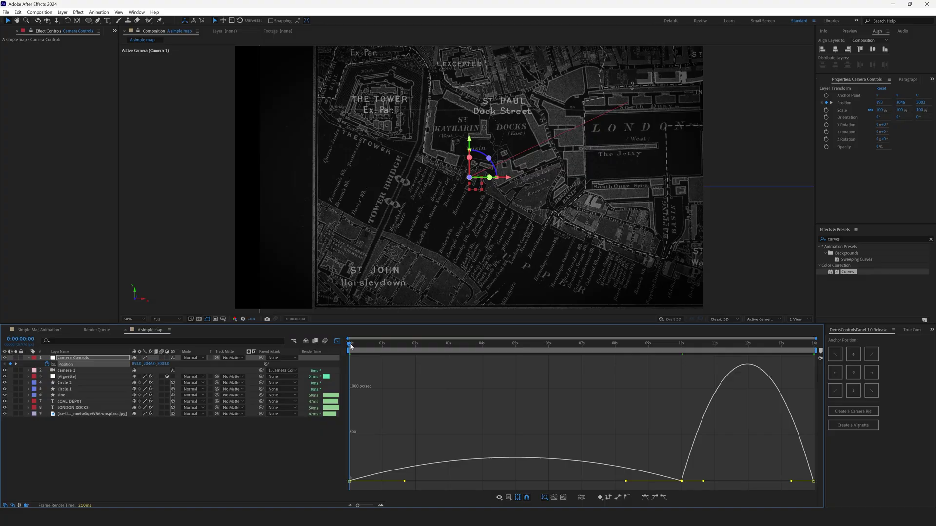
drag(349, 346, 726, 409)
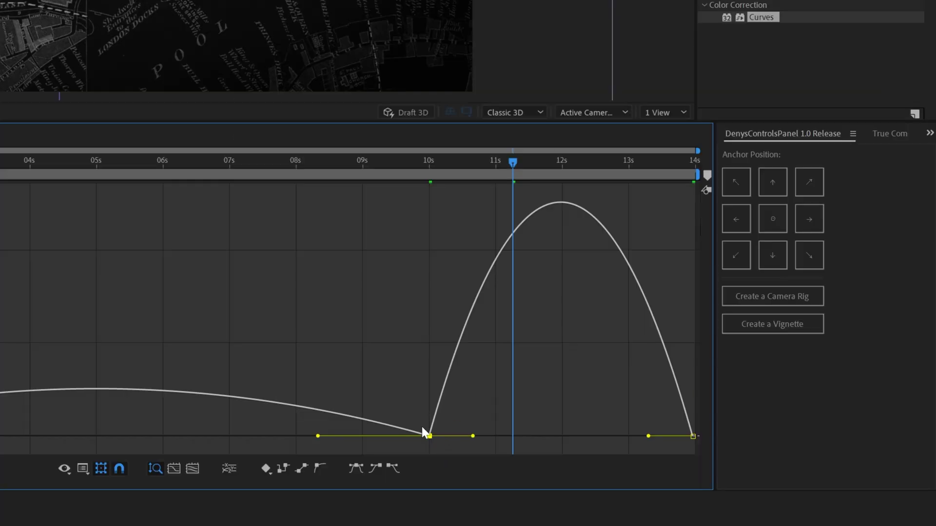
drag(472, 436, 500, 436)
drag(663, 350, 680, 376)
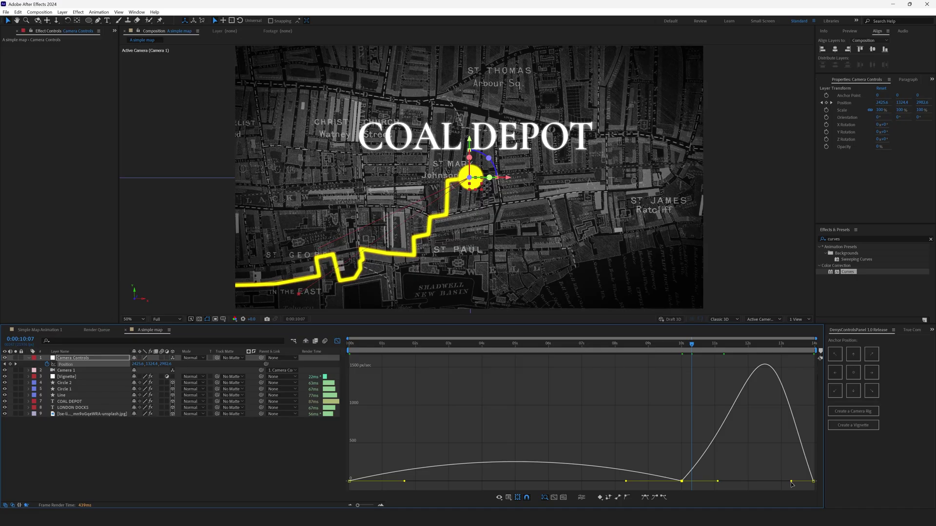
drag(649, 436, 610, 436)
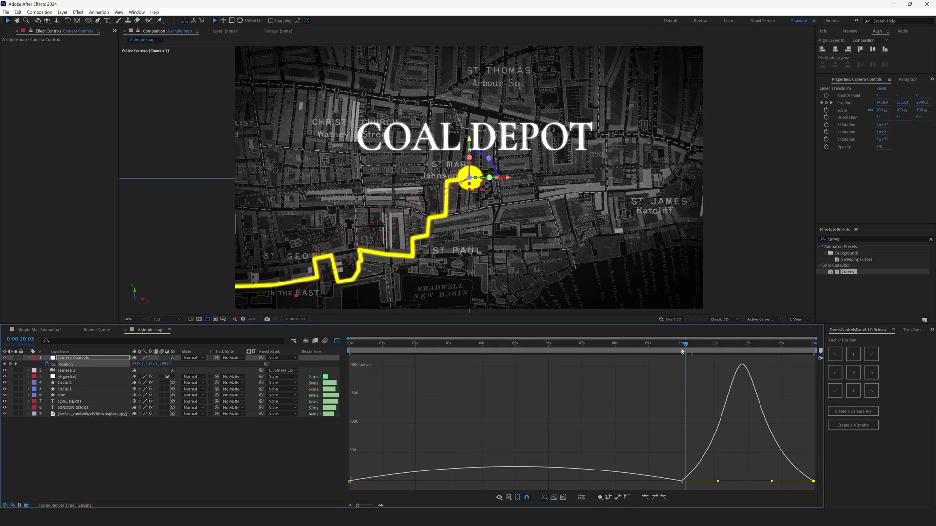
drag(683, 349, 813, 369)
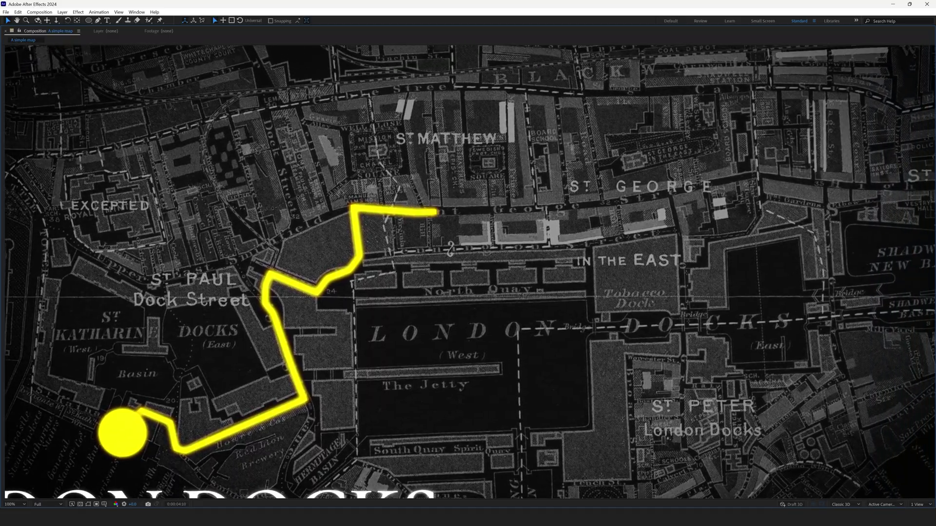
key(grave)
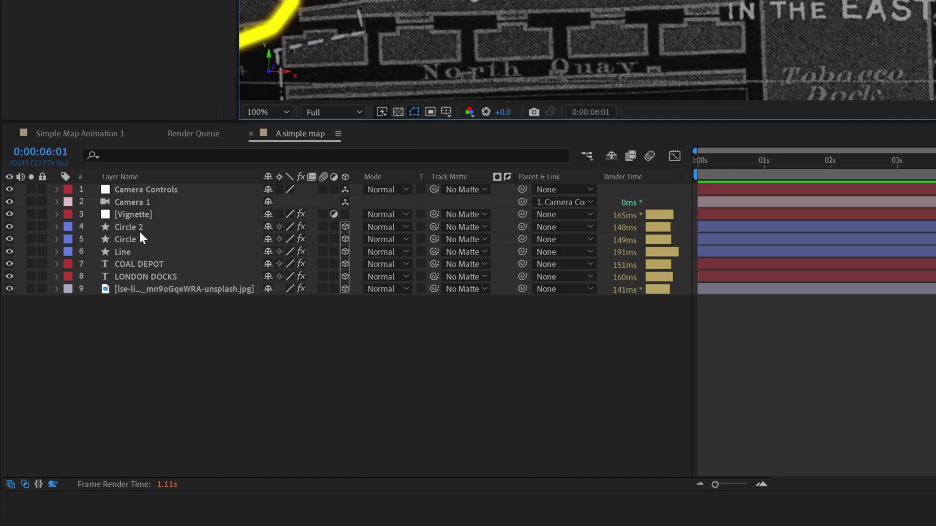
Enable motion blur for both circles, the Line, both text labels and the map image
click(70, 376)
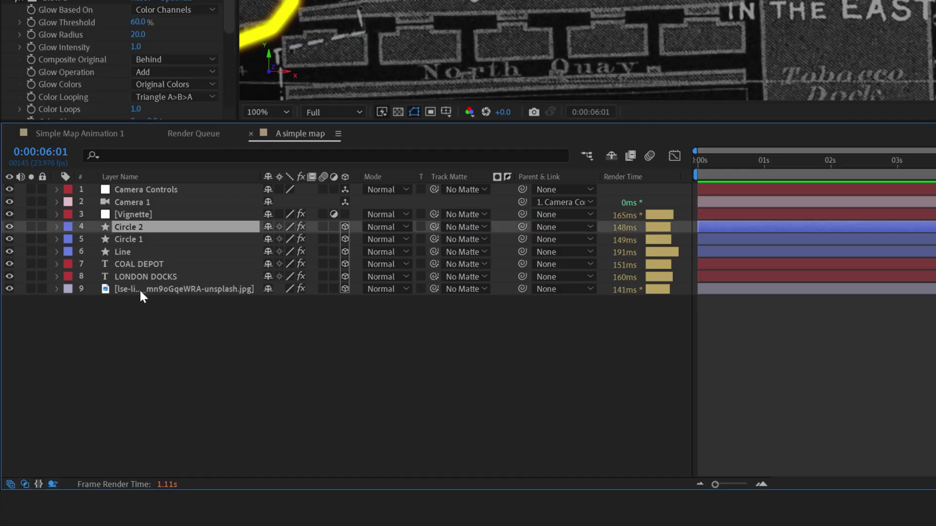
shift+click(69, 408)
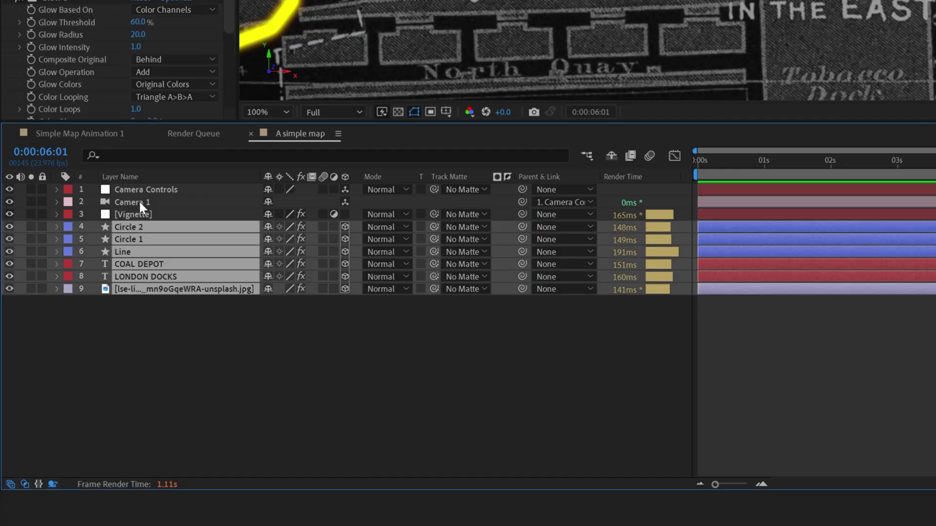
click(322, 229)
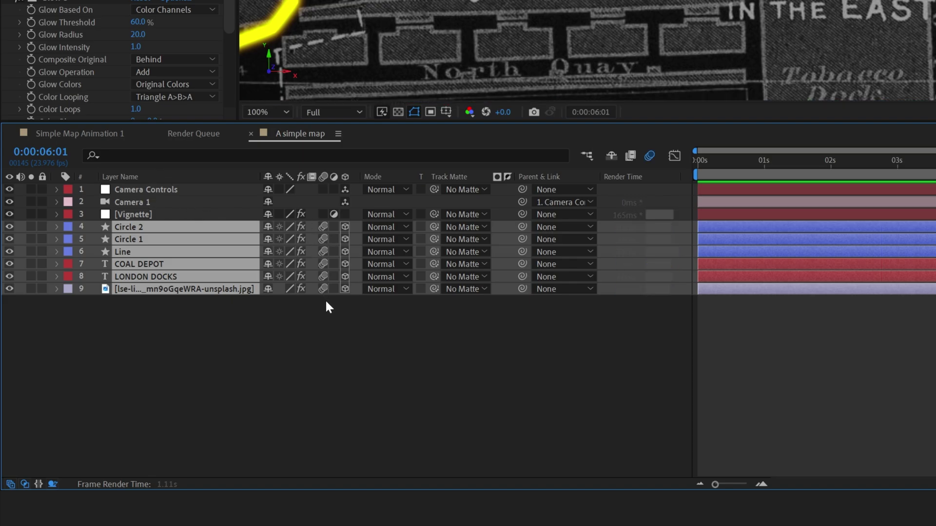
click(411, 350)
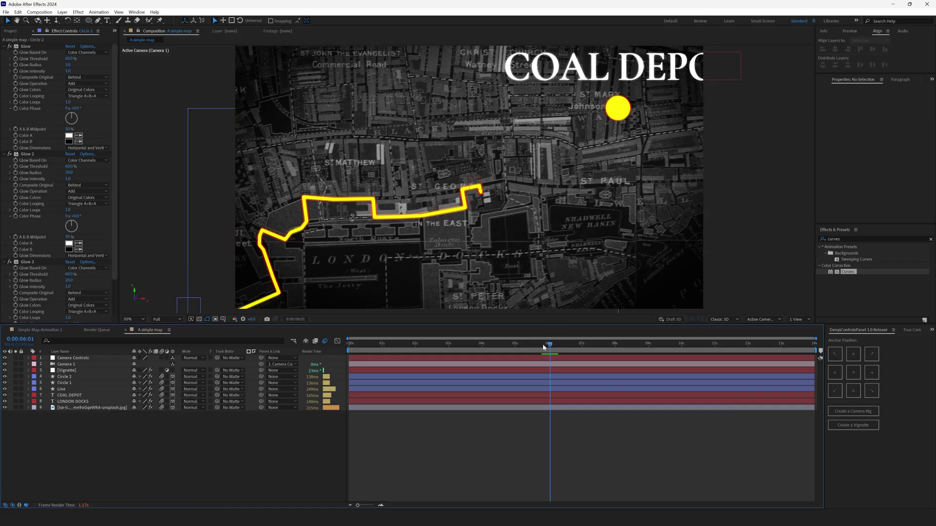
At 0:00:12:00, enlarge the composition view and compare the motion-blurred frame with a stored snapshot
drag(548, 345, 748, 354)
key(grave)
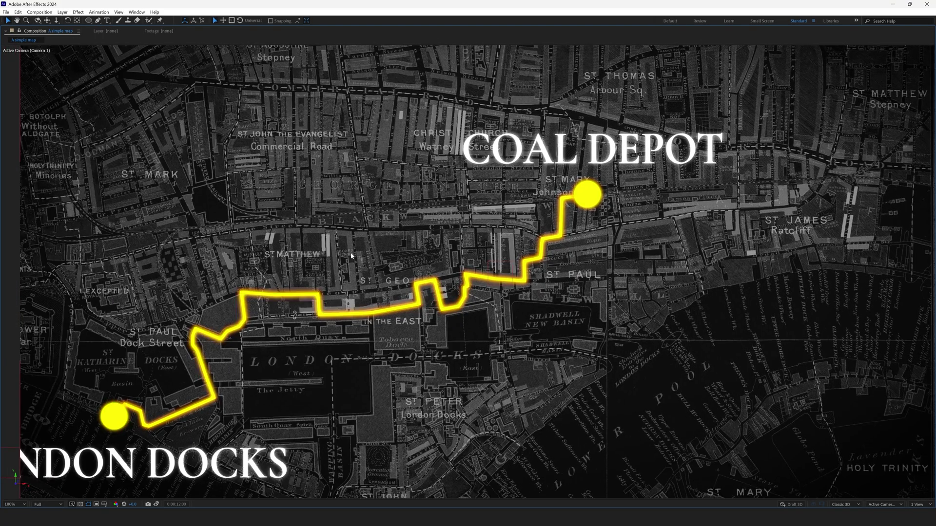
click(155, 504)
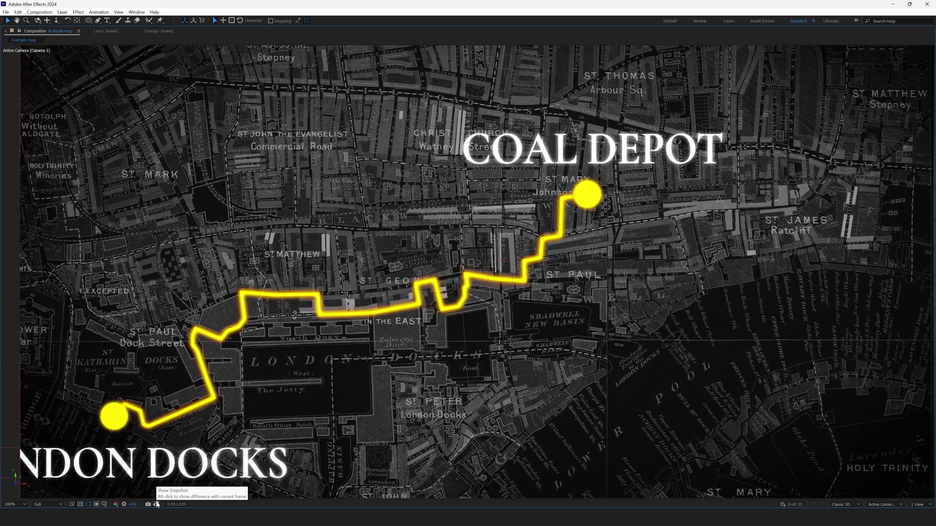
click(155, 505)
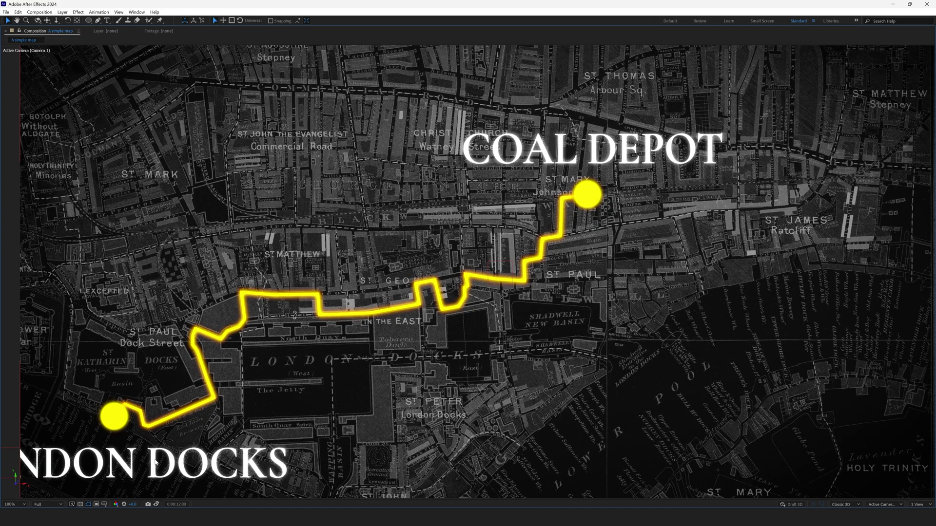
click(155, 505)
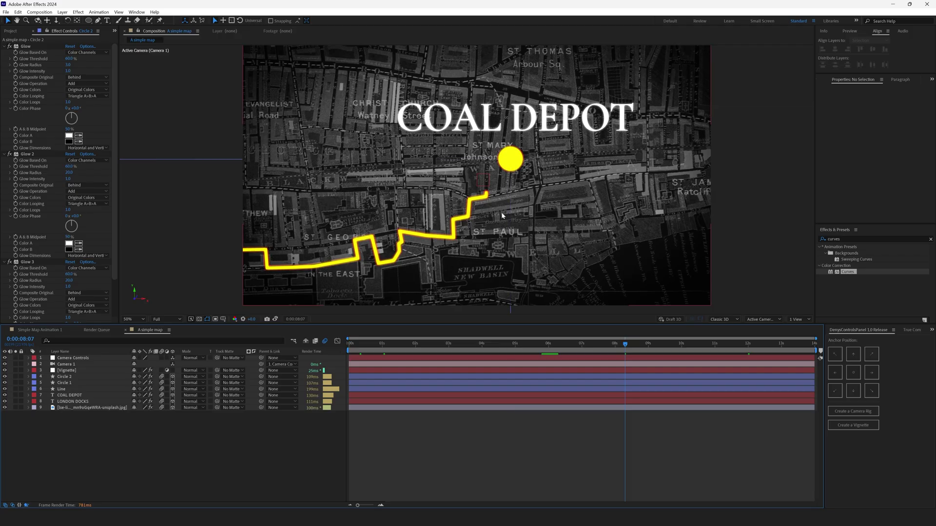
Set the Line layer's Stroke 1 to Round Cap and Round Join to soften the route's end and corners
scroll(499, 175, up, 2)
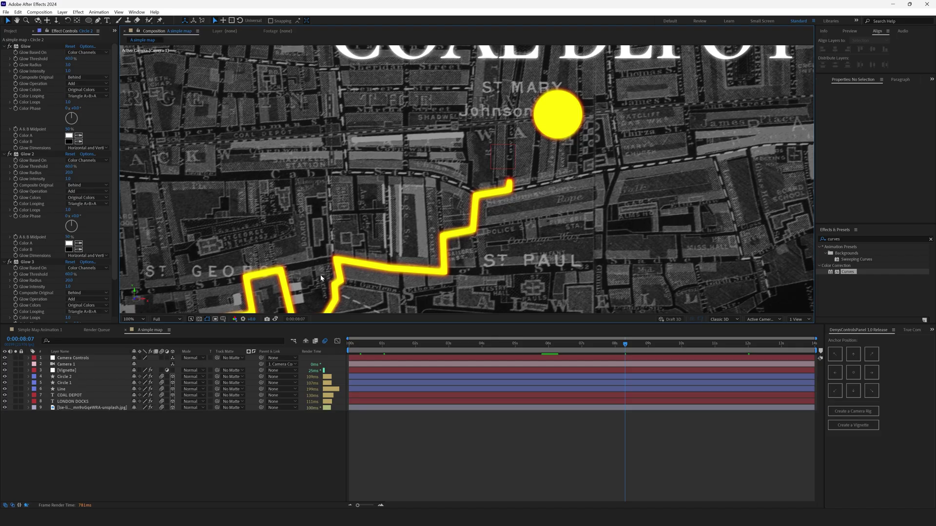
click(56, 389)
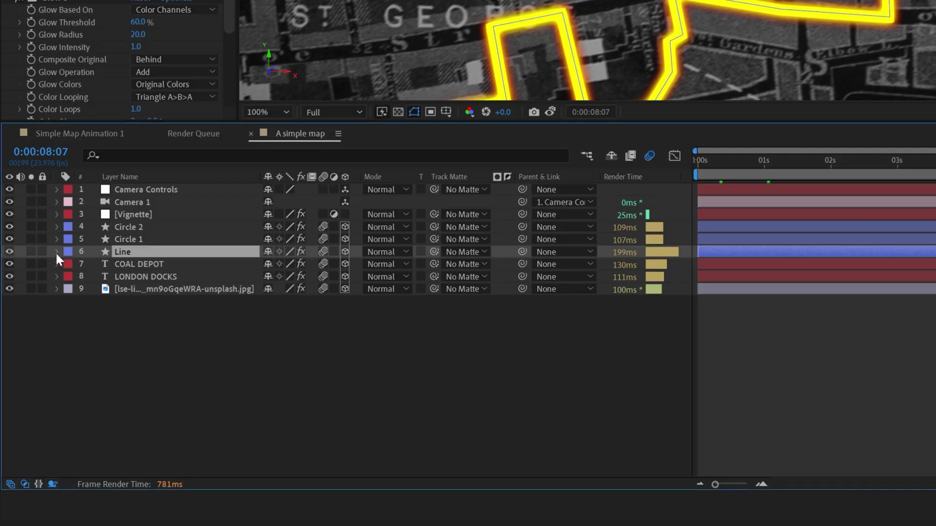
click(57, 251)
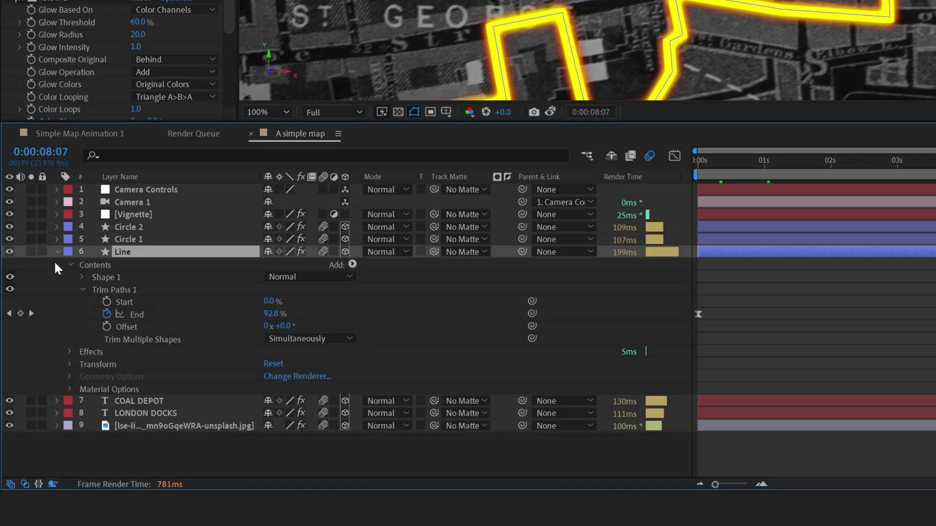
click(81, 277)
click(96, 302)
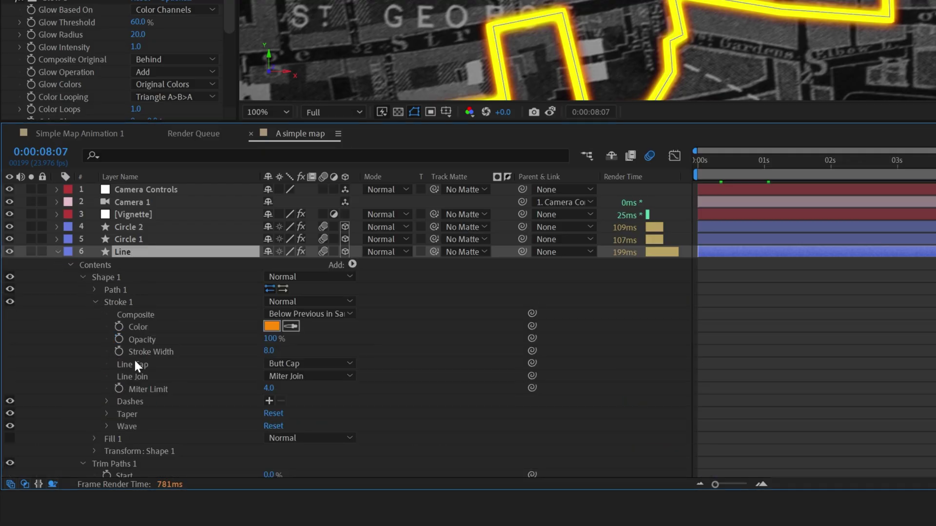
click(303, 363)
click(315, 397)
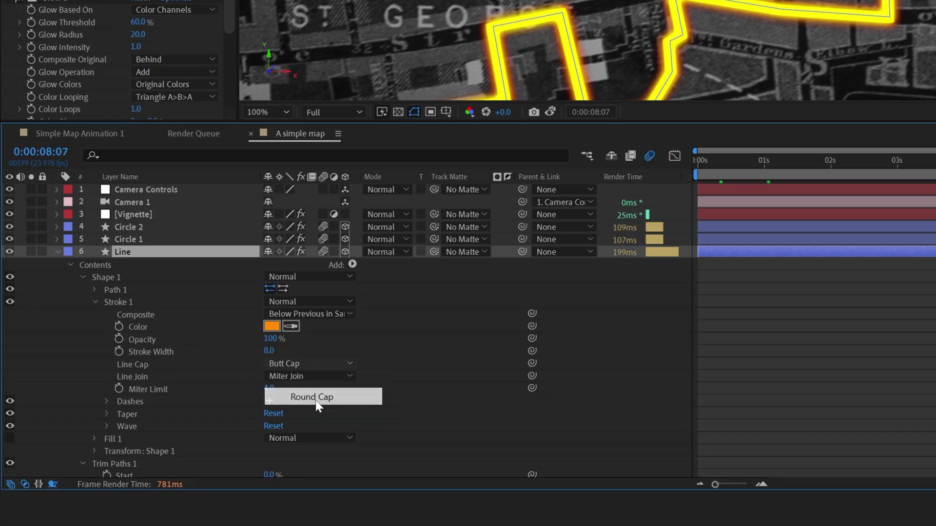
click(141, 377)
click(292, 376)
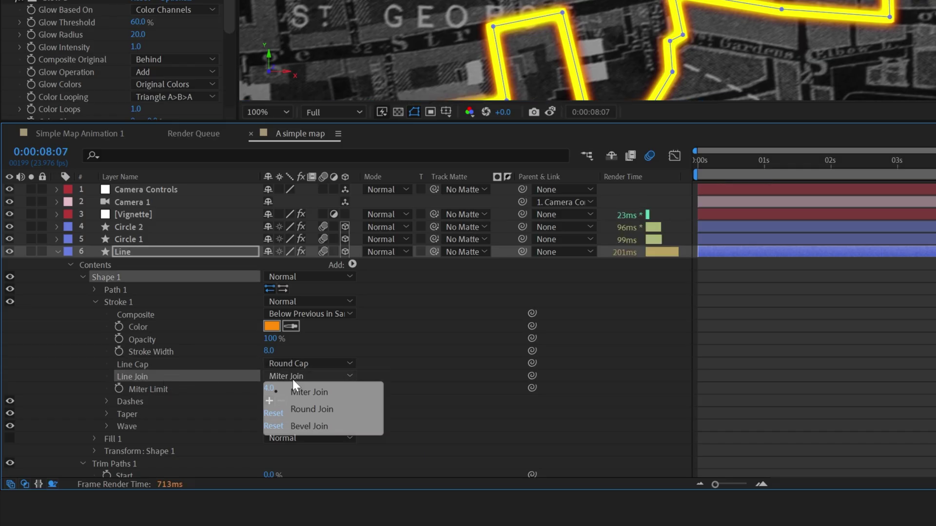
click(312, 410)
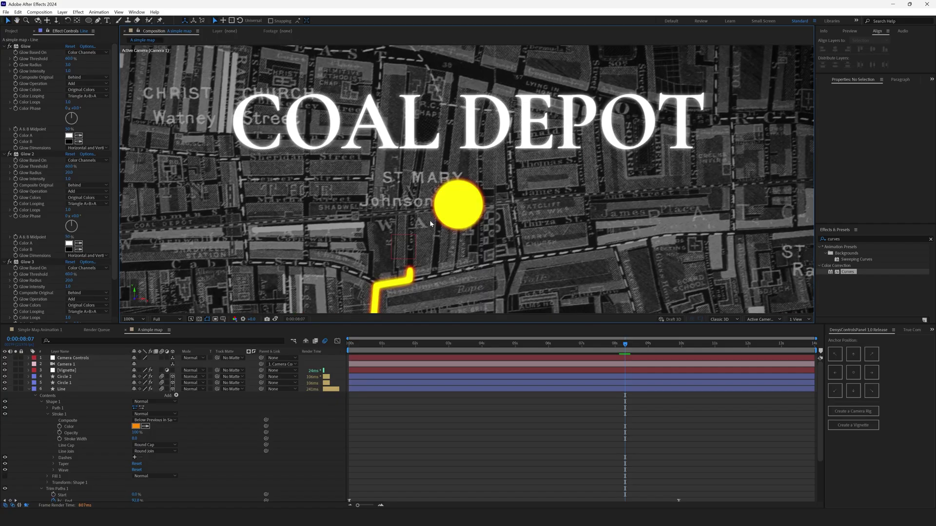
click(29, 389)
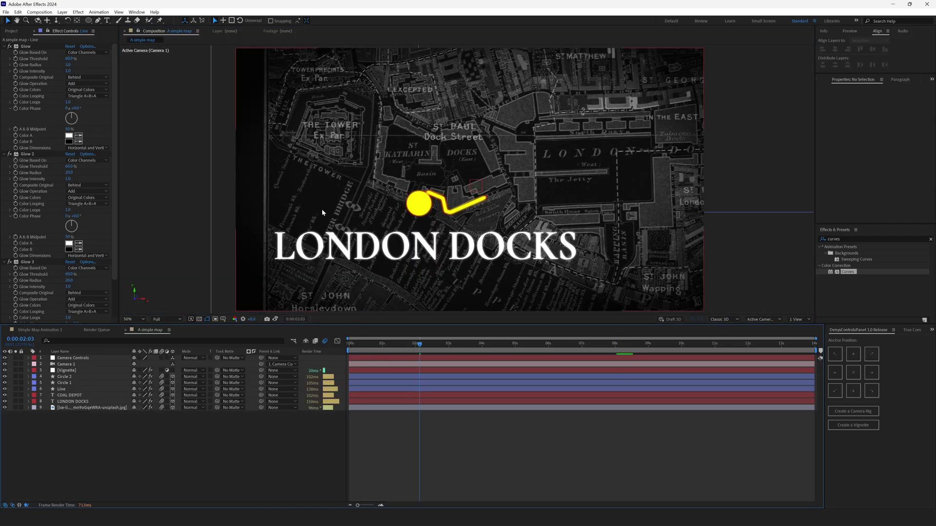
Preview the London Docks opening and scrub forward to 0:00:08:15, as the route approaches the Coal Depot
click(364, 349)
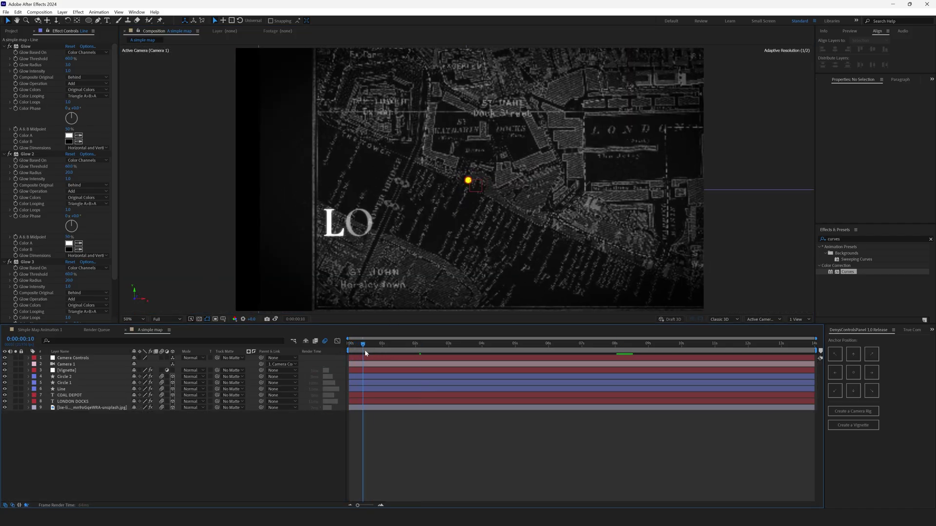
key(space)
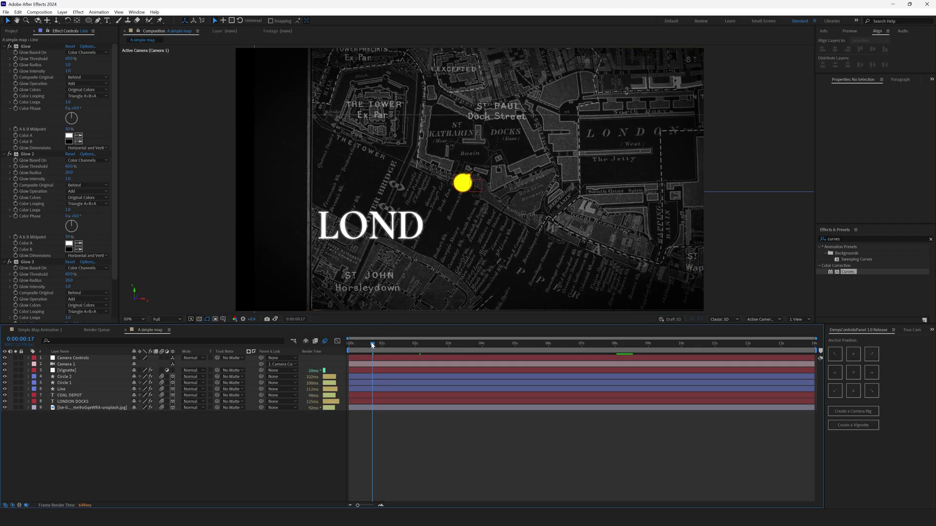
mouse_move(372, 344)
mouse_down()
mouse_move(649, 344)
mouse_move(636, 344)
mouse_up()
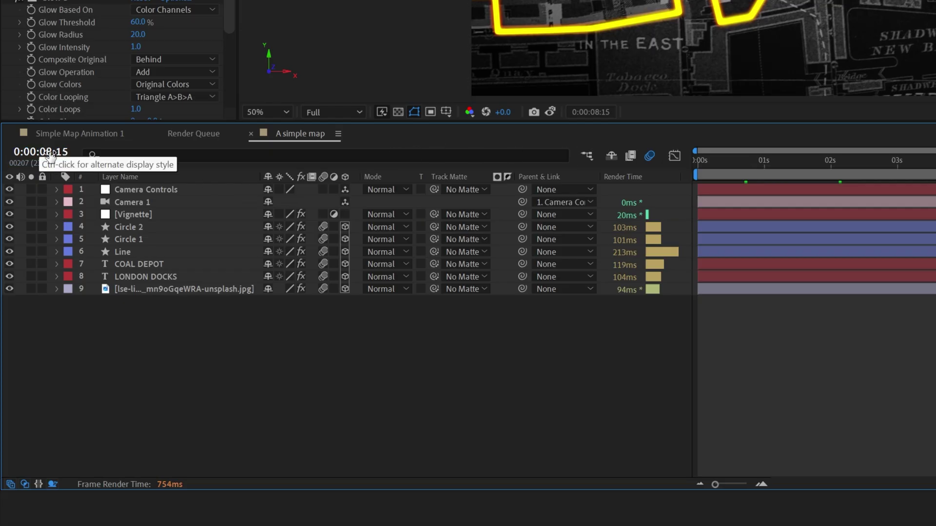
Move the Circle 2 layer below Line, directly above COAL DEPOT, and keep both destination layers selected
click(138, 268)
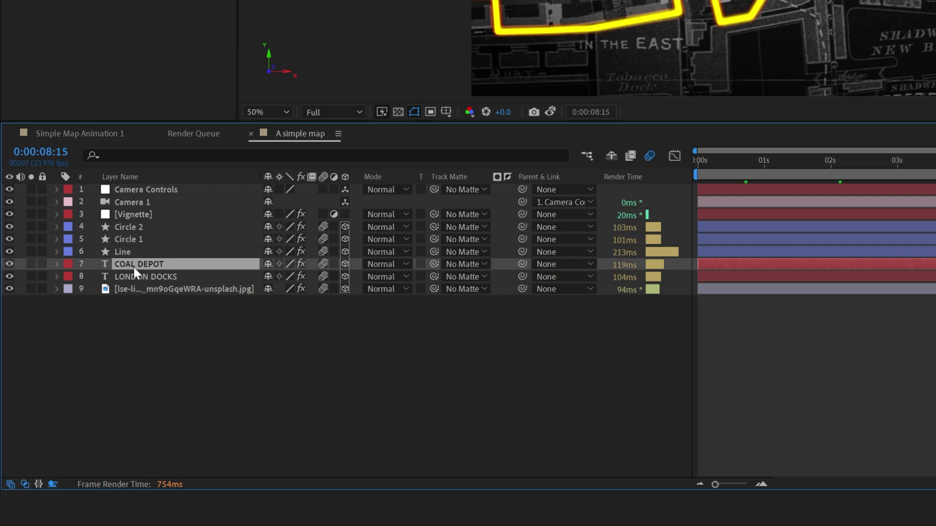
ctrl+click(136, 226)
mouse_move(133, 261)
mouse_down()
mouse_move(122, 257)
mouse_move(124, 236)
mouse_move(130, 254)
mouse_up()
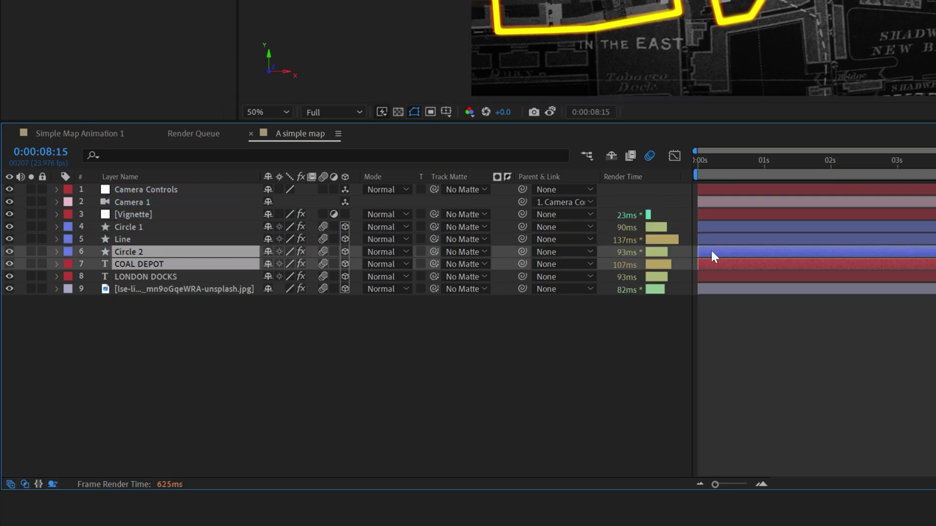
Shift the Circle 2 and COAL DEPOT layers so they start at 0:00:08:15, and preview the destination's appearance
drag(712, 250, 846, 259)
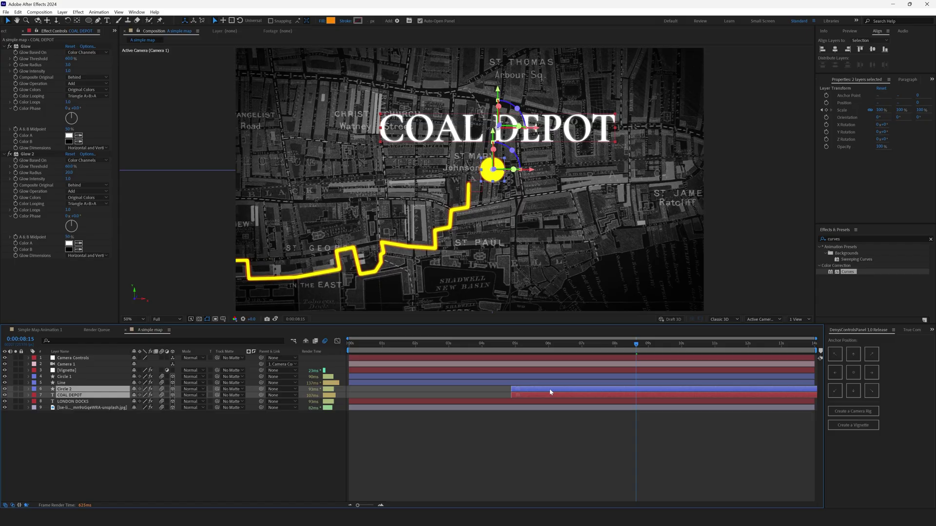
drag(550, 392, 676, 392)
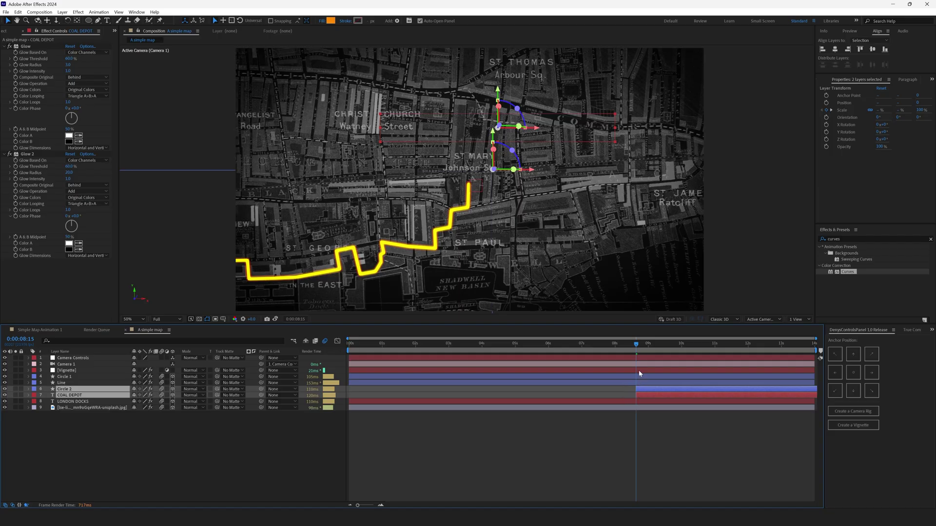
click(602, 424)
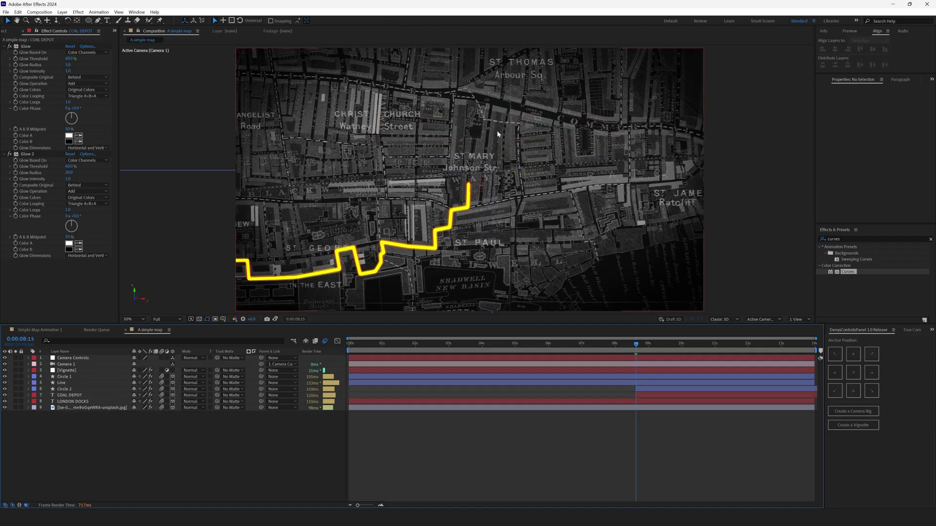
key(space)
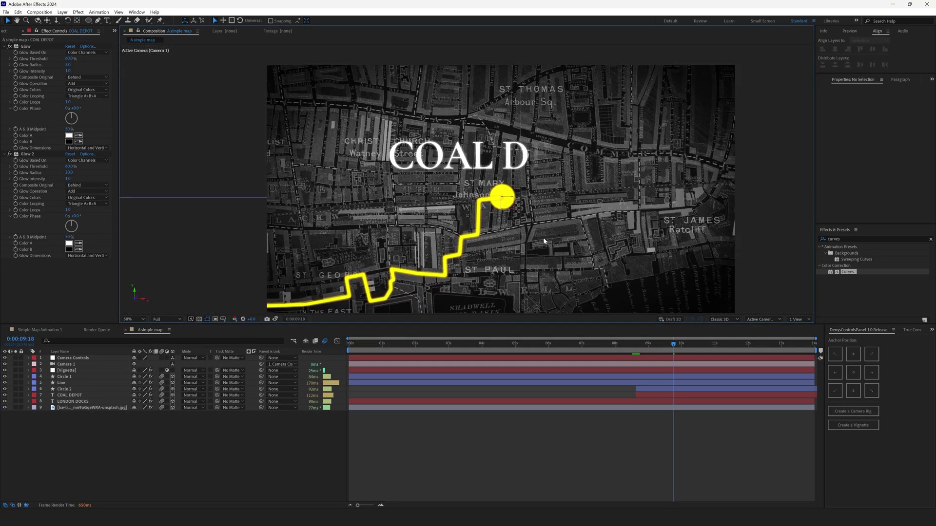
key(space)
Move the Circle 2 and COAL DEPOT layers above Line so the route passes beneath the destination marker and label
drag(532, 253, 529, 243)
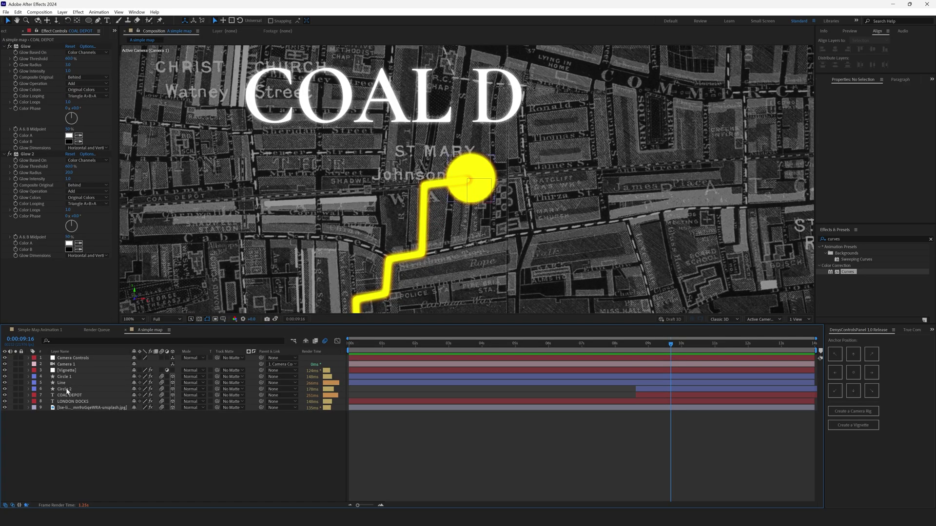
click(68, 389)
shift+click(69, 396)
drag(69, 395, 71, 381)
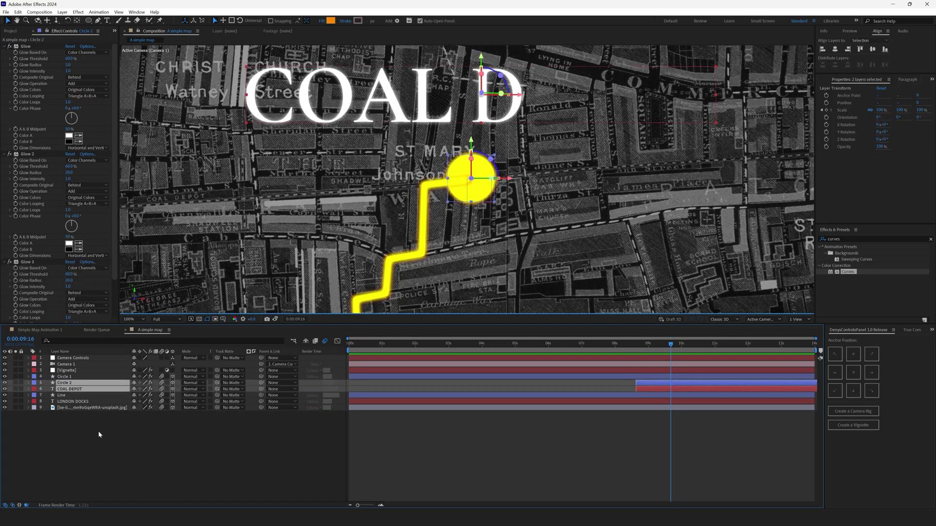
click(98, 431)
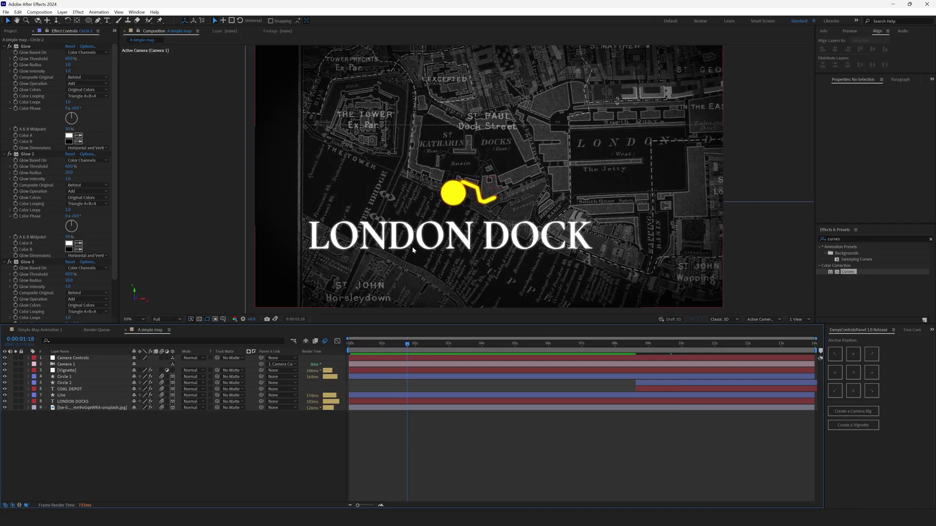
Move the LONDON DOCKS label horizontally to the right beneath the start marker
click(73, 401)
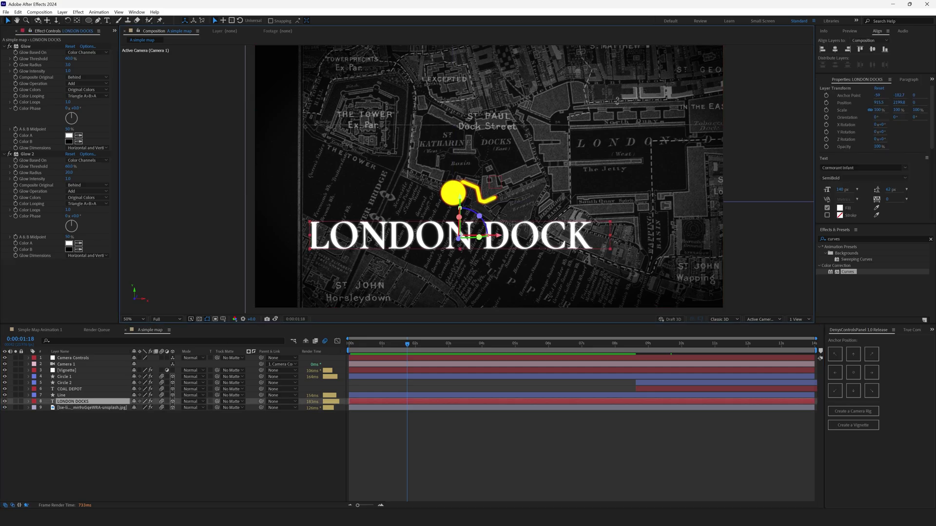
drag(369, 239, 396, 239)
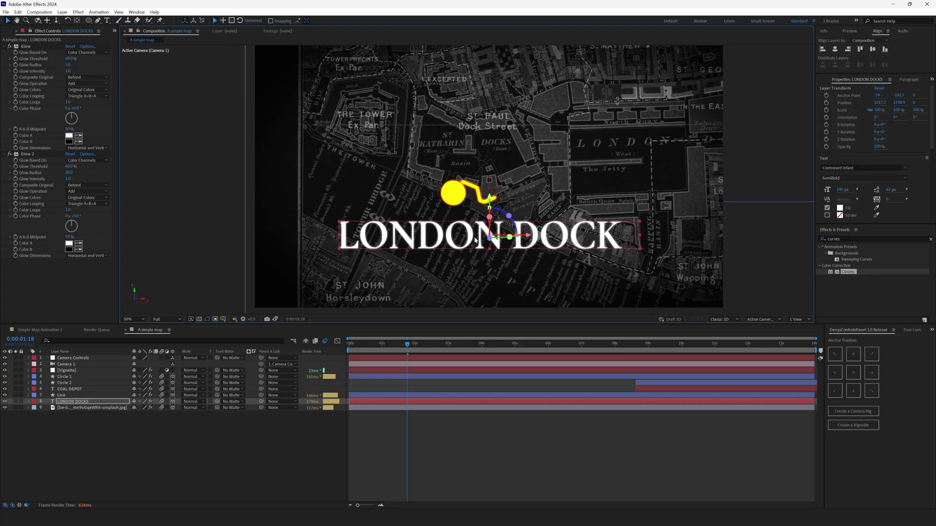
Move the Circle 1 marker down and right over the route's lower bend, and select the line's opening hook
key(period)
drag(455, 221, 433, 180)
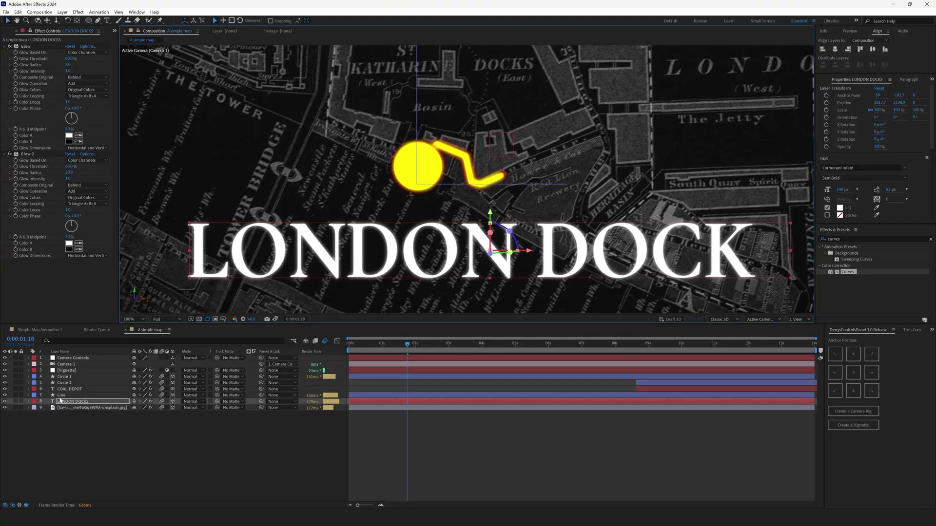
click(65, 379)
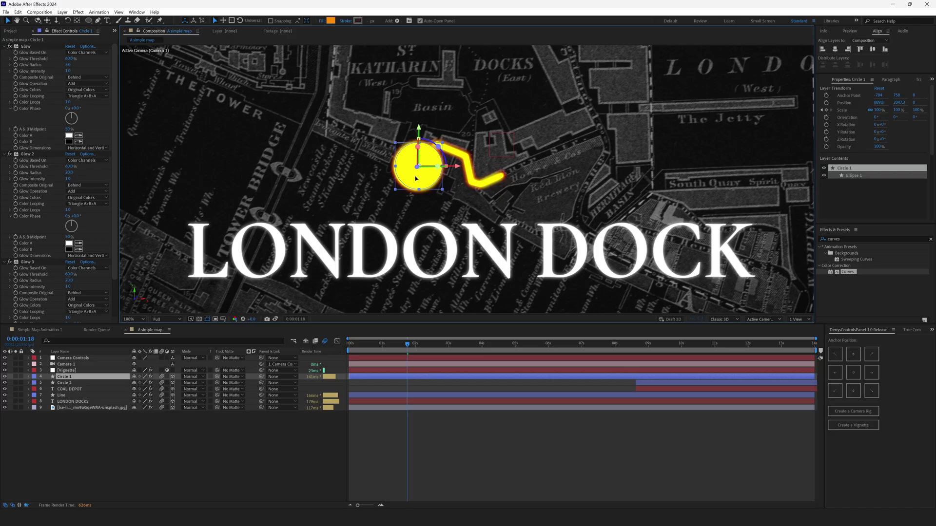
drag(416, 177, 457, 204)
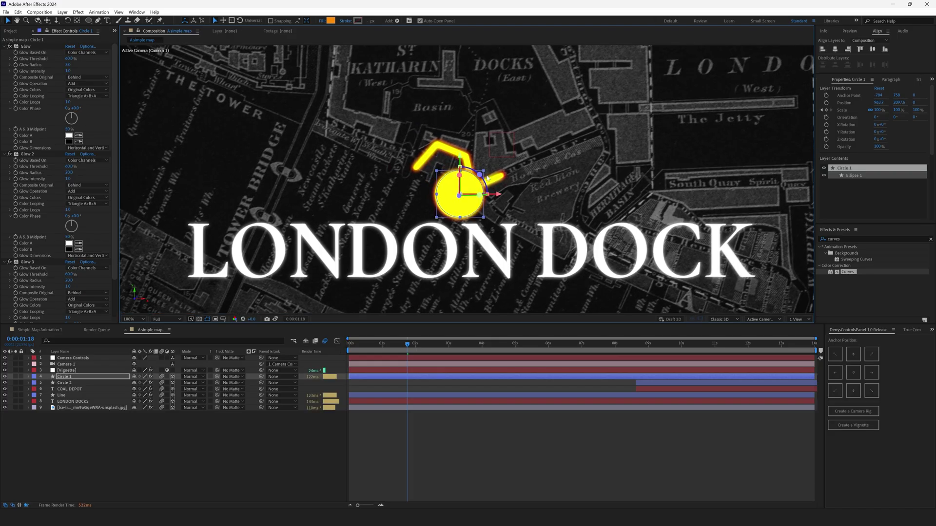
click(428, 154)
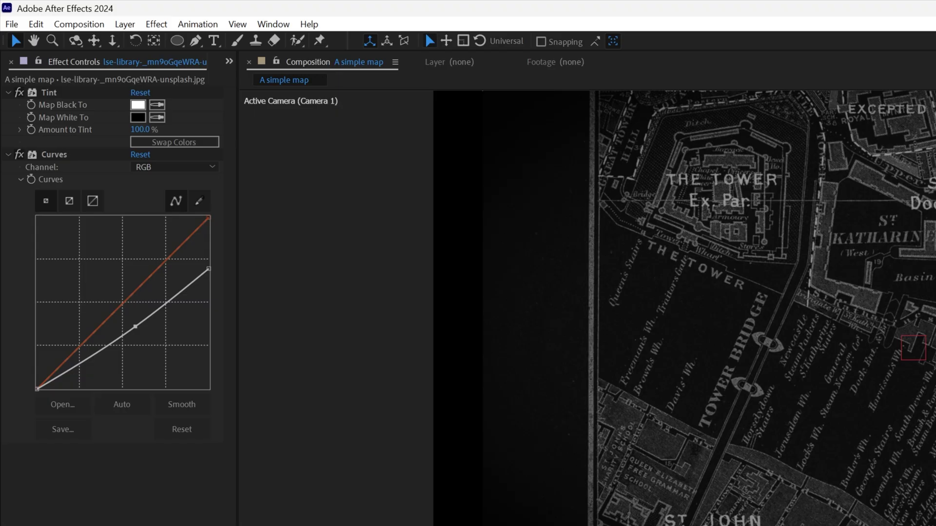
Create a 3840 × 2160 px solid coloured with the map's sampled dark edge tone, and place it below the map layer
click(125, 24)
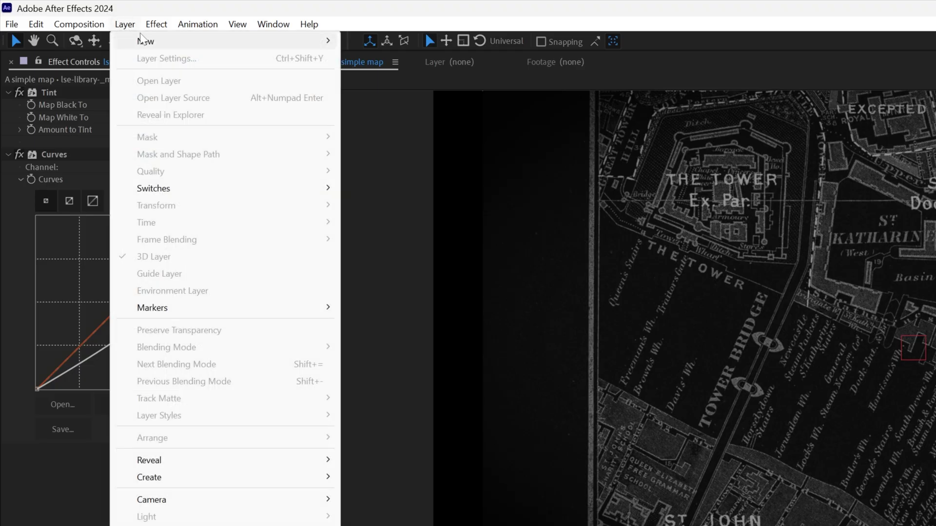
mouse_move(263, 39)
click(375, 58)
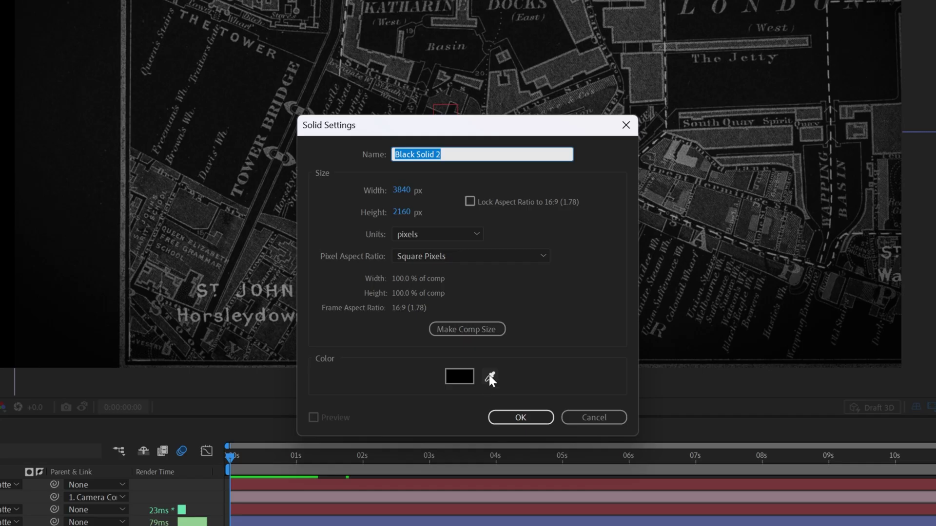
click(490, 377)
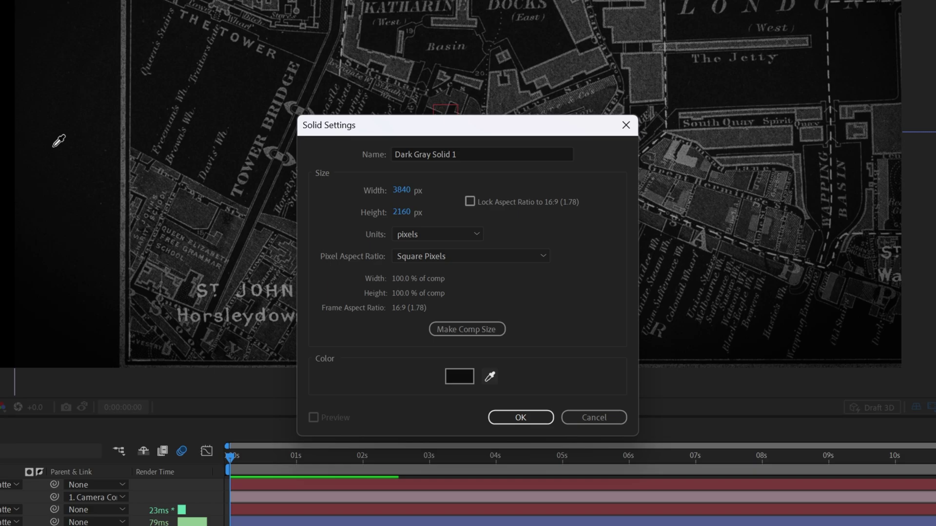
click(520, 418)
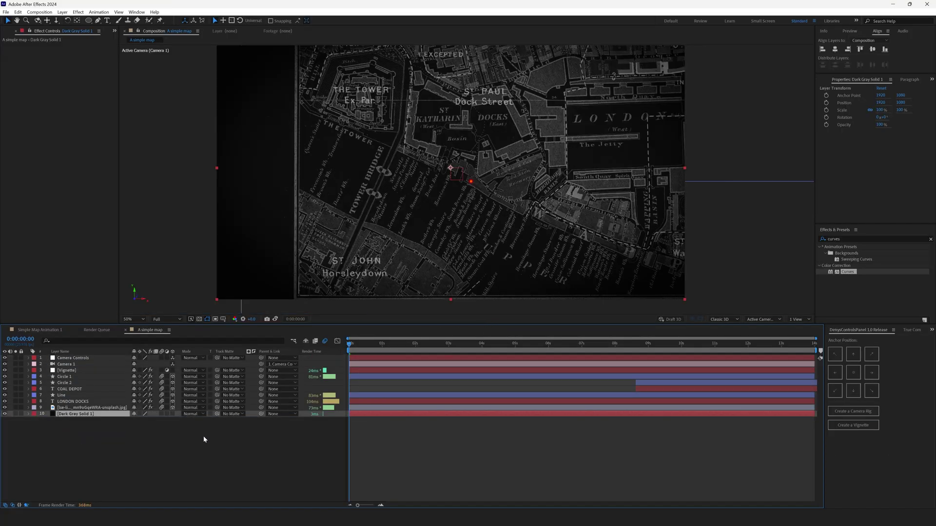
click(204, 439)
Preview the animation in an enlarged composition view and check the LONDON DOCKS framing at 0:00:02:17
key(grave)
key(space)
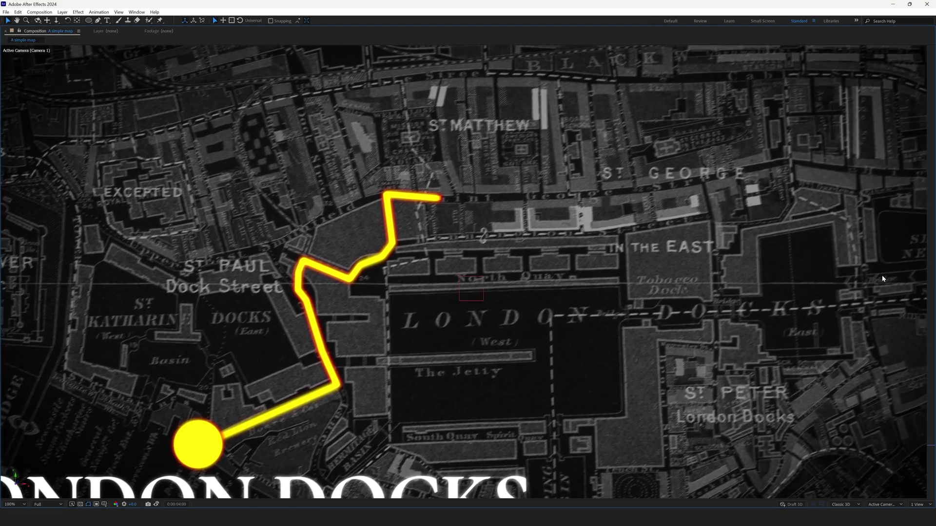
key(grave)
key(space)
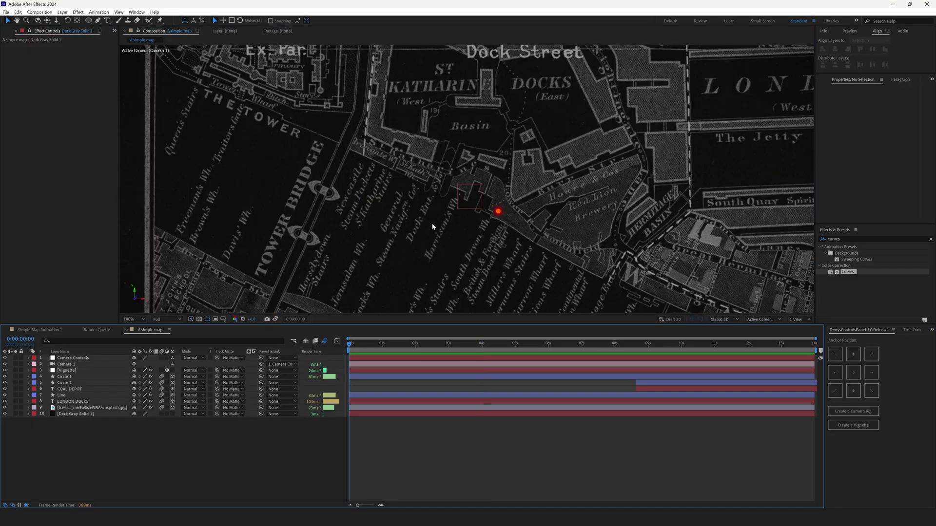
scroll(432, 226, down, 1)
mouse_move(420, 344)
mouse_down()
mouse_move(389, 345)
mouse_move(438, 345)
mouse_up()
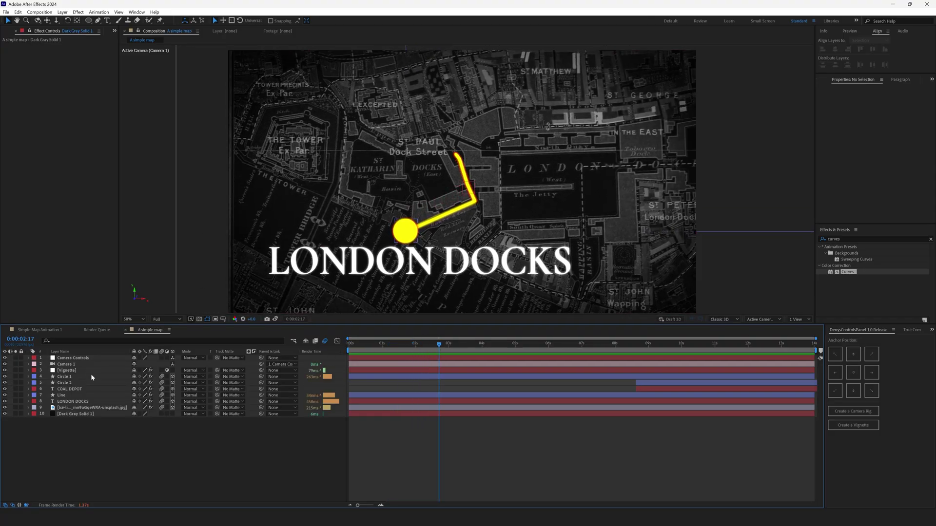
Adjust the Camera Controls Position keyframes at 0:00:00:00 and 0:00:10:00 to reframe the route's start and the COAL DEPOT destination
click(75, 358)
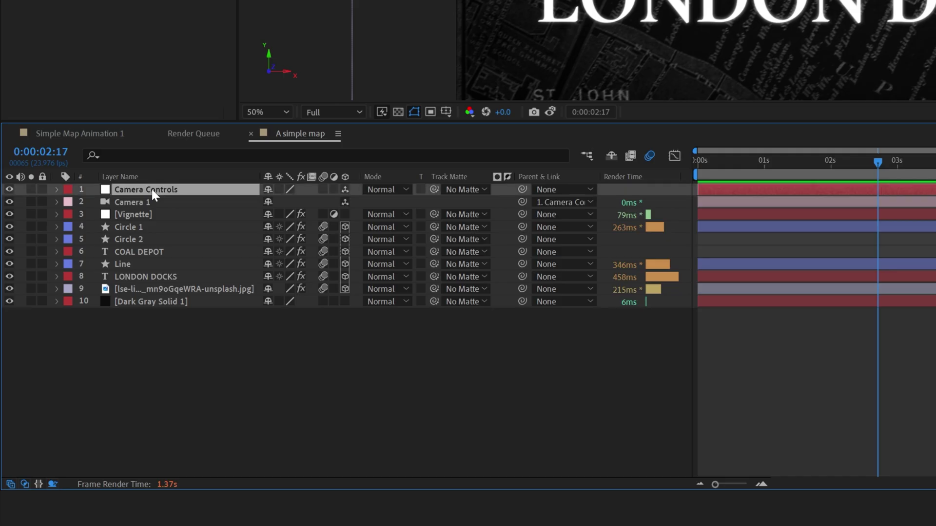
key(p)
drag(877, 162, 692, 166)
drag(269, 196, 376, 200)
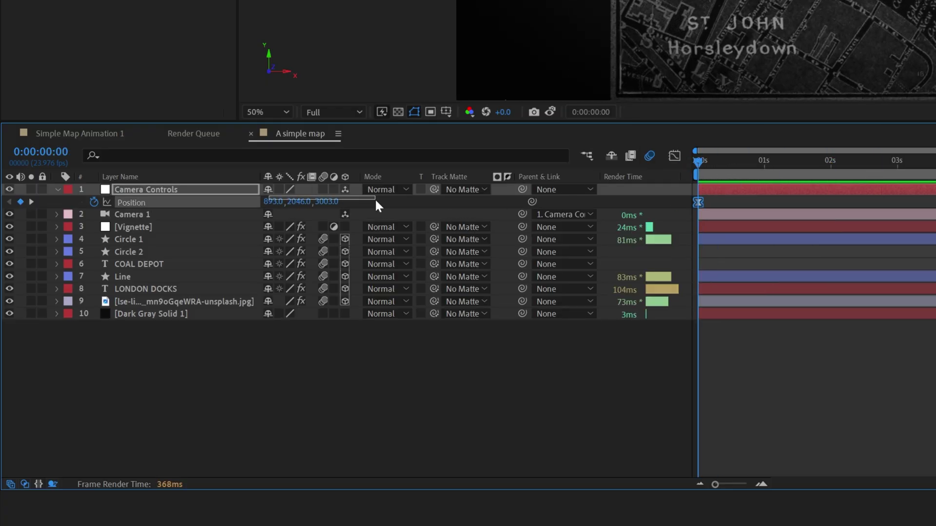
drag(270, 200, 348, 215)
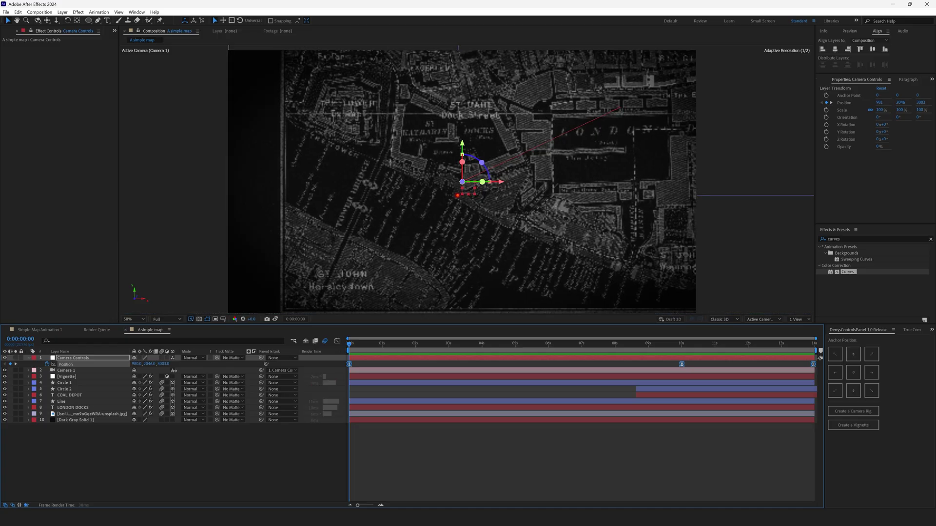
drag(174, 370, 175, 369)
click(271, 473)
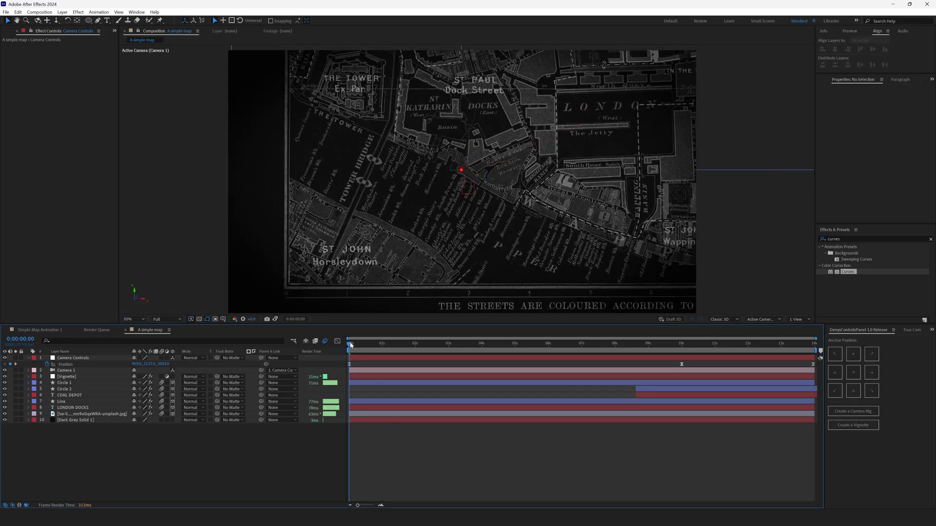
drag(350, 344, 681, 397)
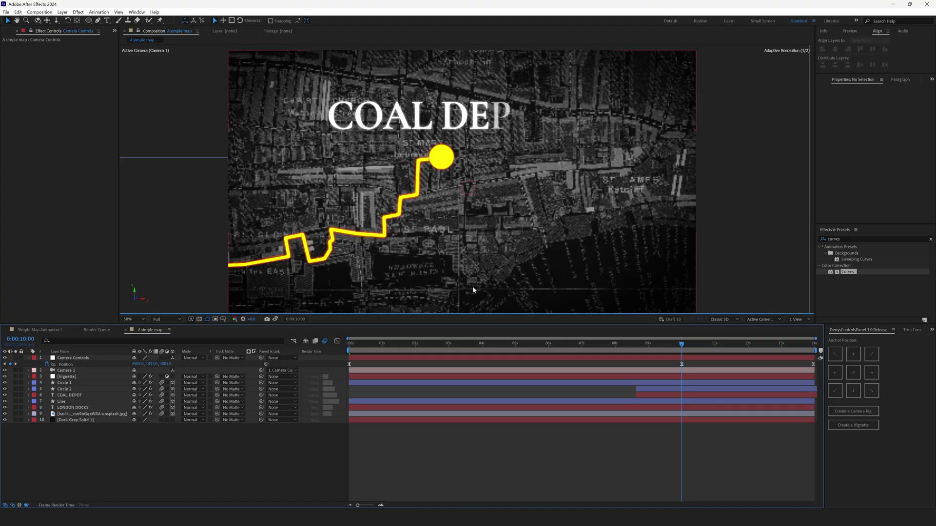
drag(137, 370, 118, 370)
At 0:00:13:23, set the Camera Controls X position to 1944 using temporary title/action-safe guides to centre the whole route
drag(681, 343, 835, 360)
click(222, 318)
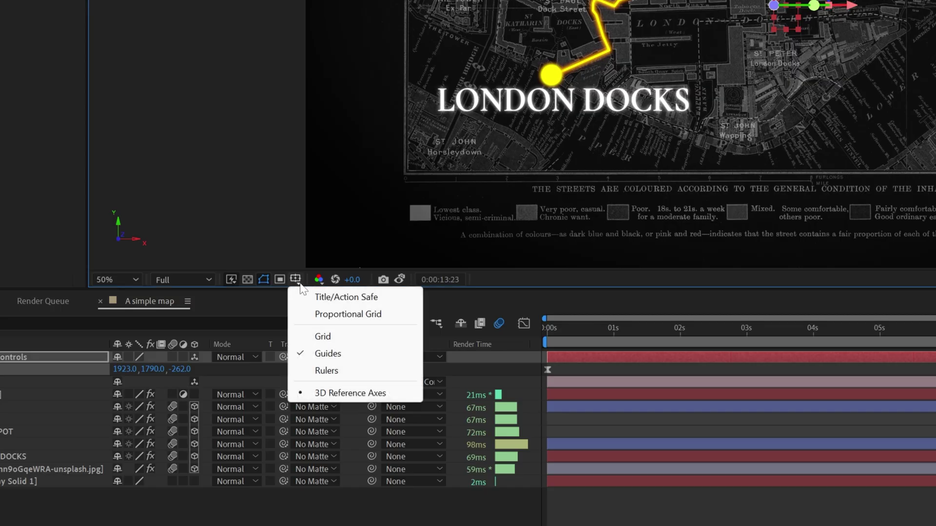
click(239, 328)
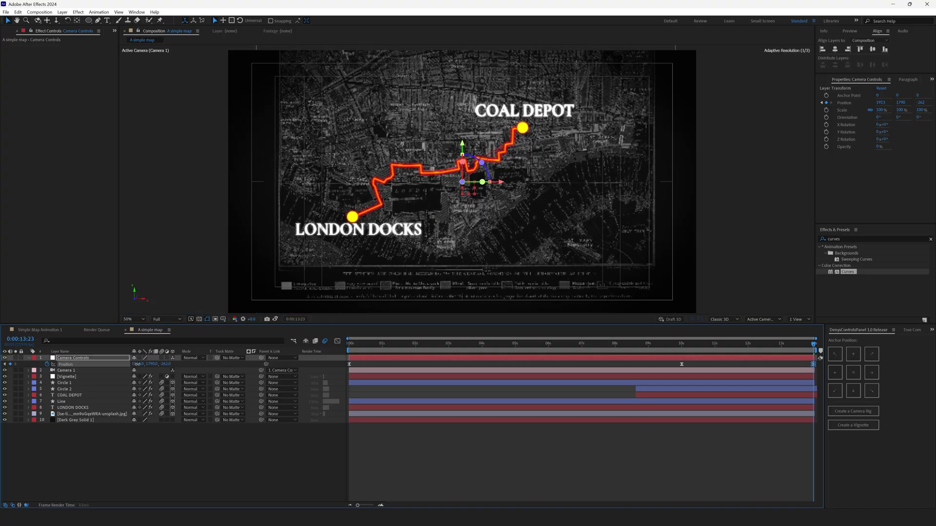
drag(138, 364, 152, 364)
click(178, 458)
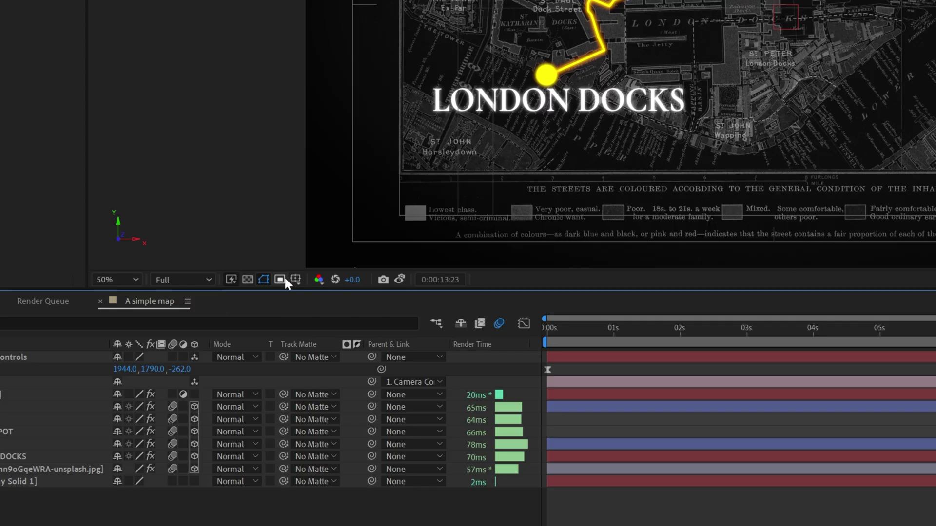
click(223, 319)
click(235, 329)
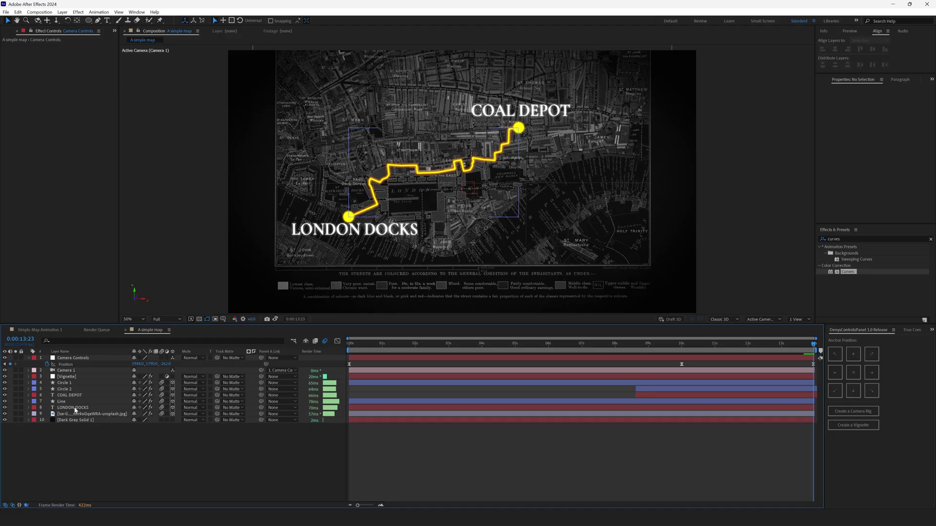
Nudge the LONDON DOCKS label slightly down and left below its marker, and select the COAL DEPOT label
click(14, 457)
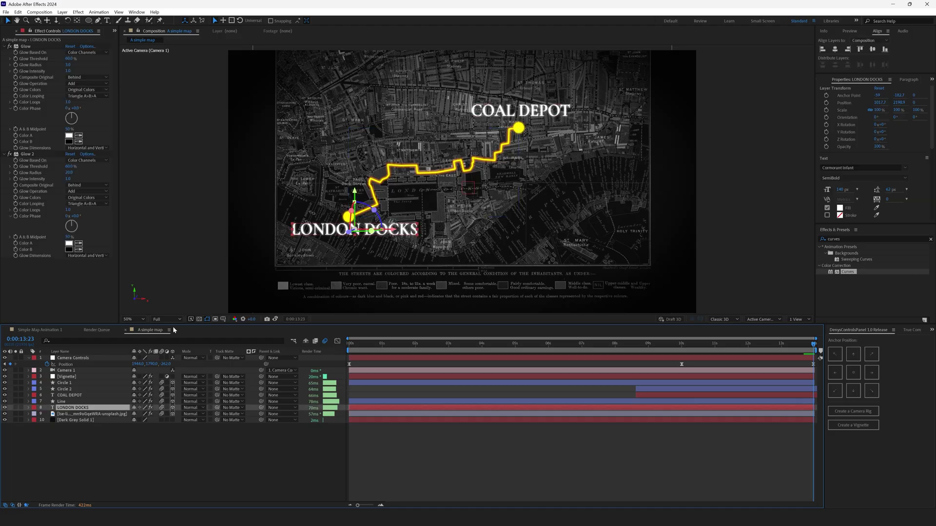
drag(317, 239, 324, 237)
click(189, 308)
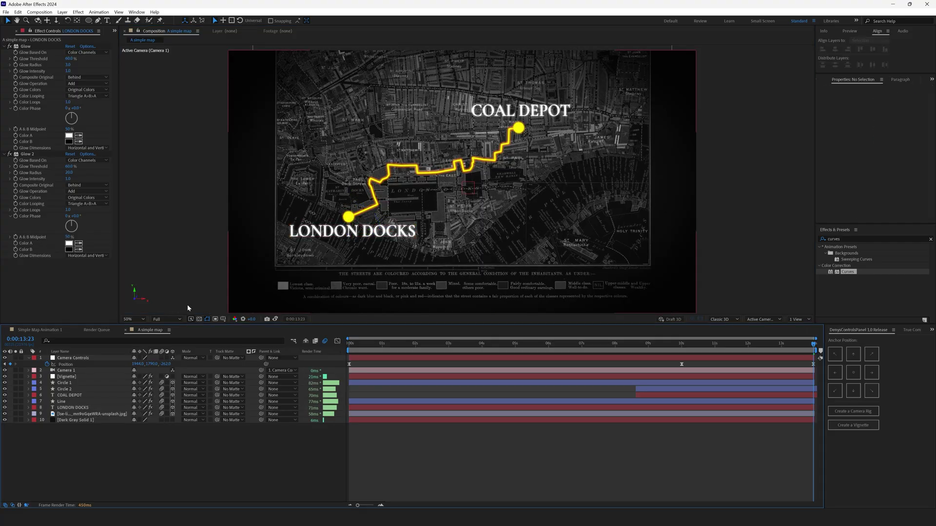
click(71, 395)
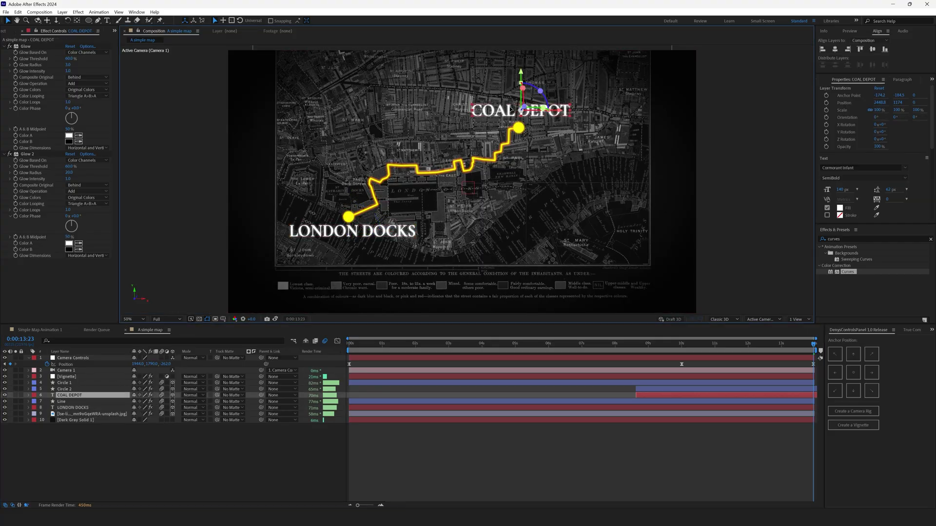